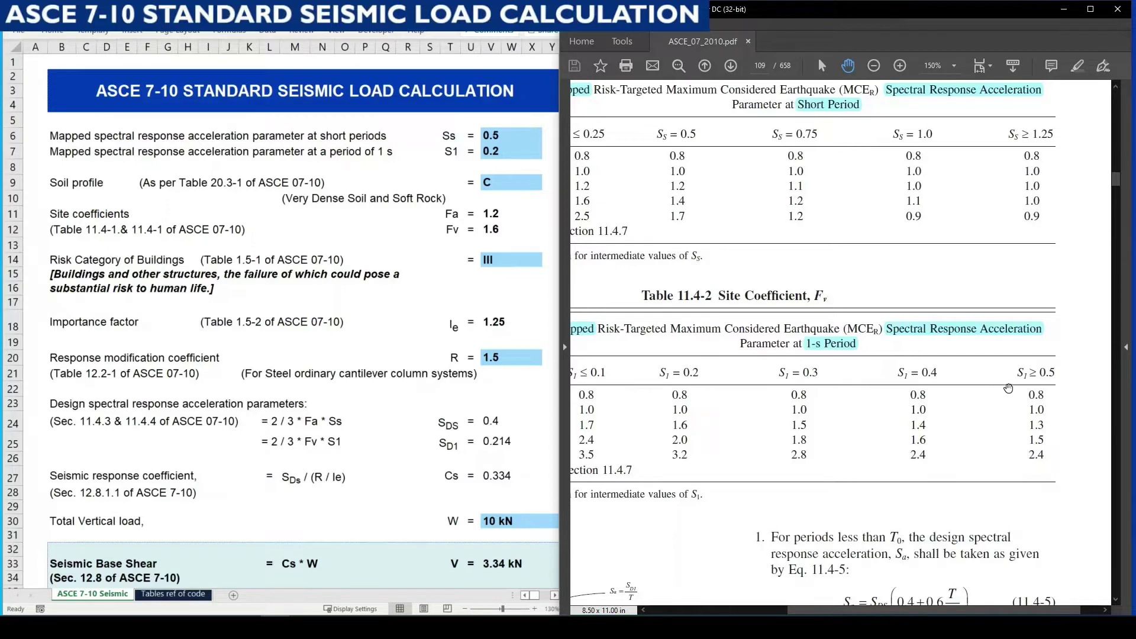
Step: Review the S1 parameter's options and the soil profile entry with its Table 20.3-1 reference in the seismic sheet
left_click_drag(559, 309, 632, 333)
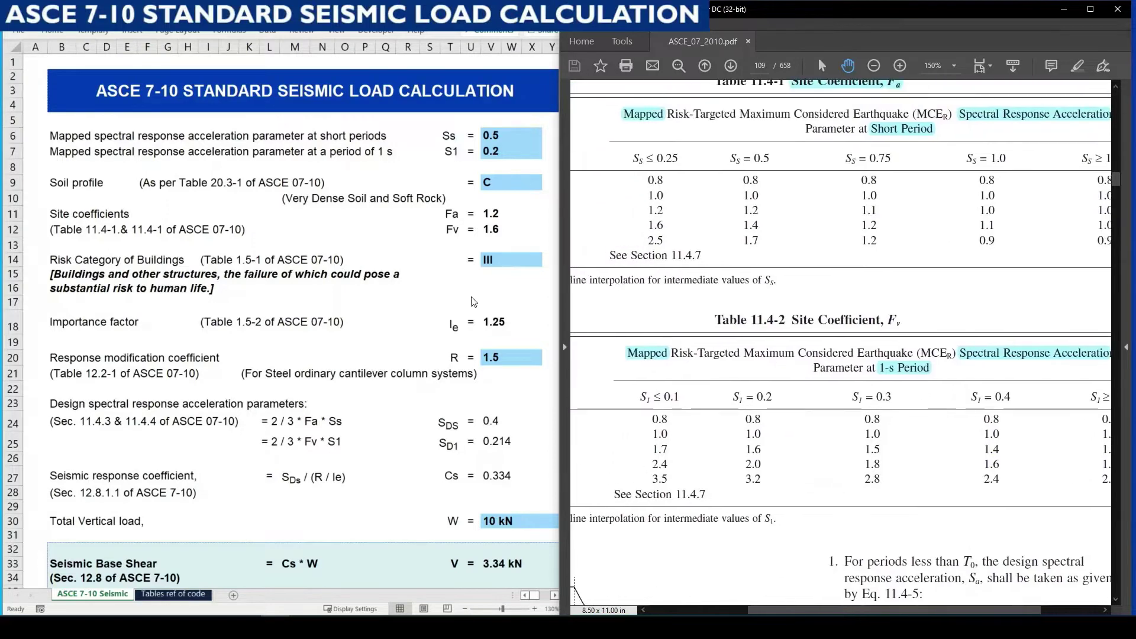
left_click(385, 167)
left_click(509, 151)
left_click(547, 152)
key("Escape")
left_click(59, 185)
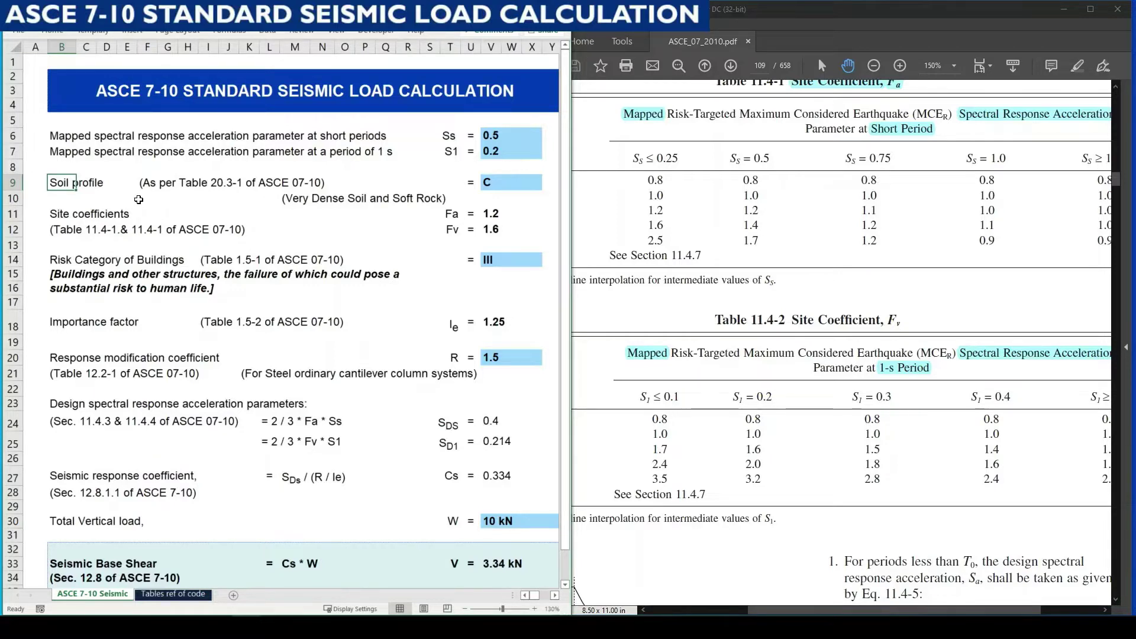
left_click(215, 200)
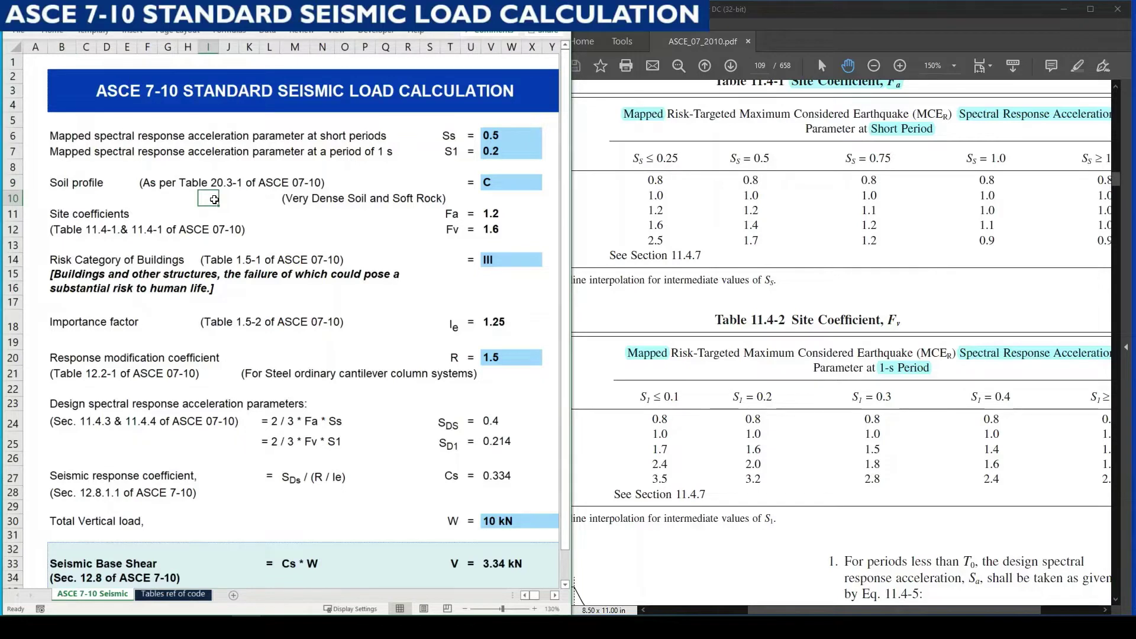
left_click(517, 183)
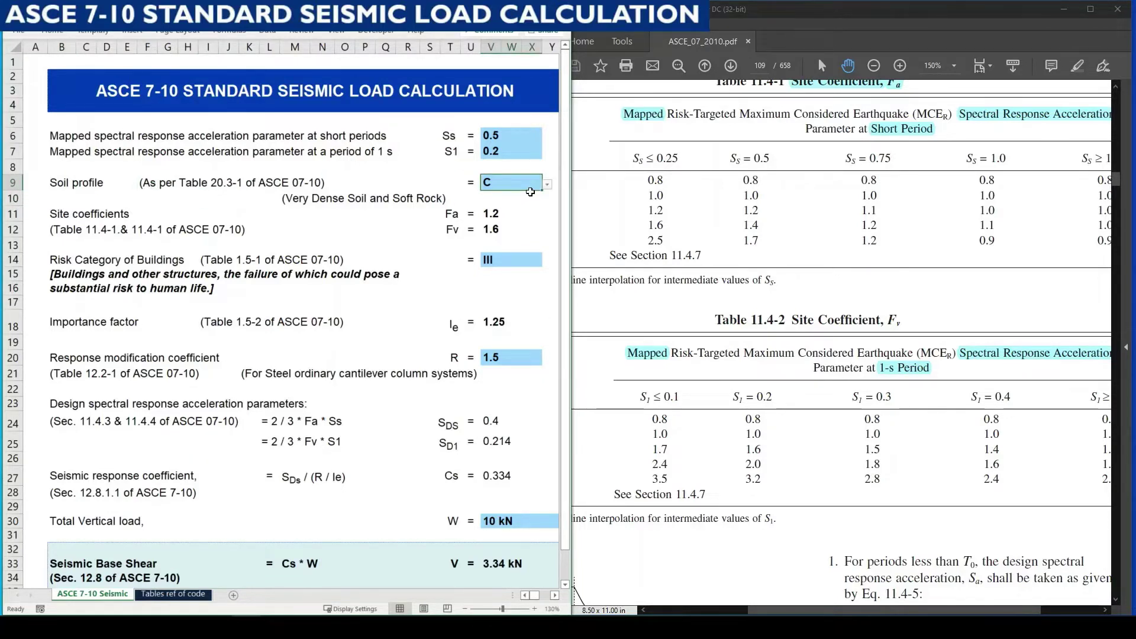
left_click(125, 200)
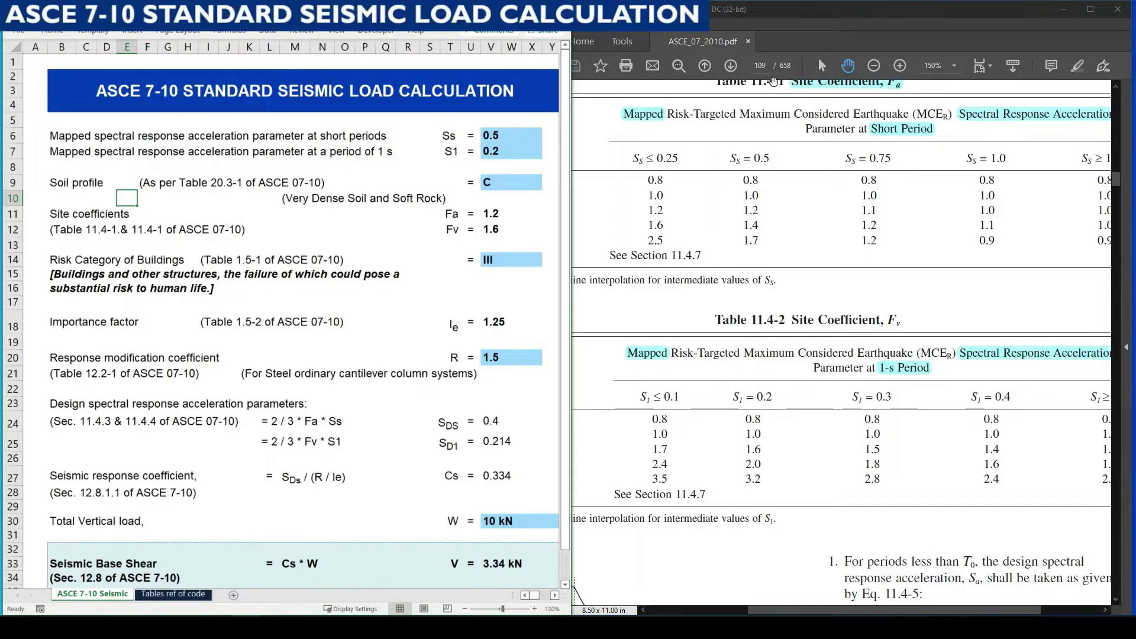
Step: Go to page 247 of ASCE_07_2010.pdf and enlarge Table 20.3-1 Site Classification to 200%
left_click(768, 89)
type("247")
key("Return")
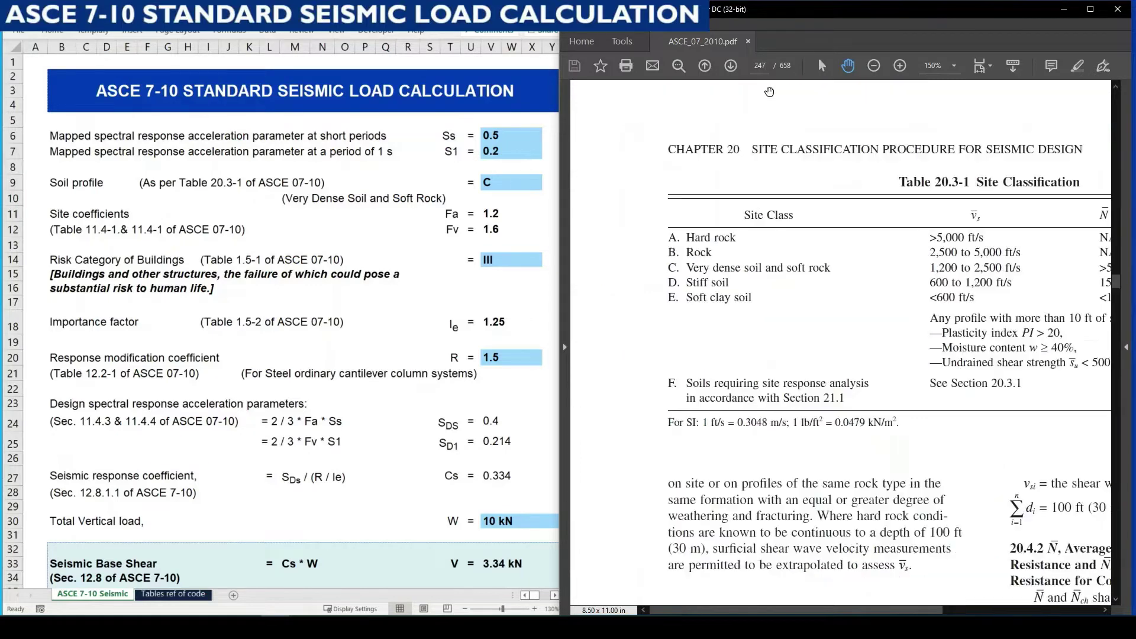
key("ctrl+equal")
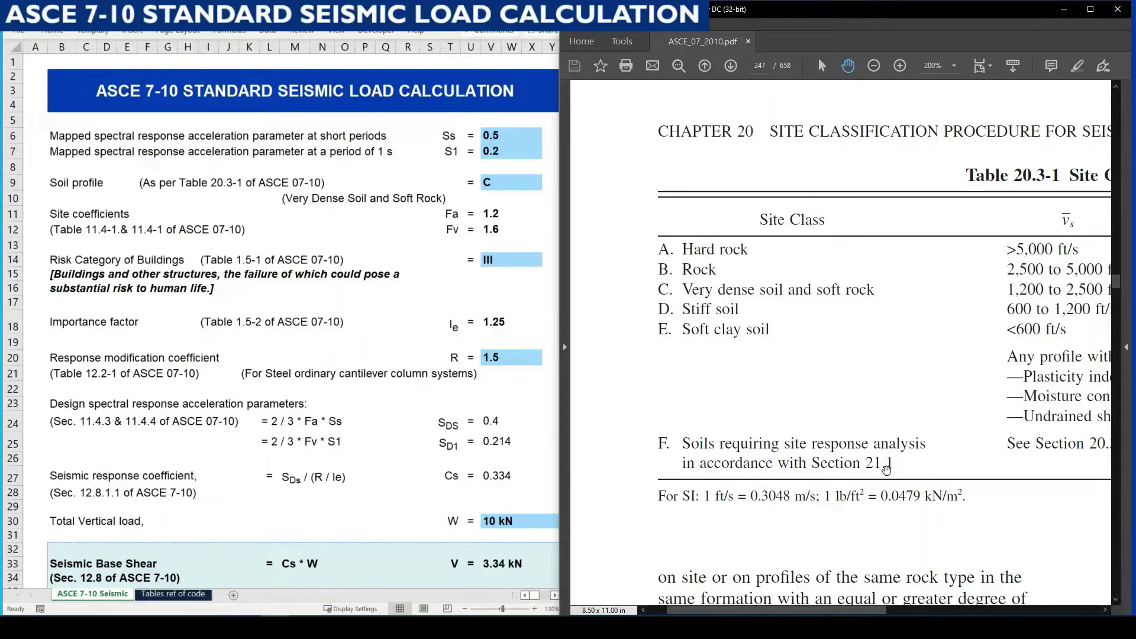
Step: Try soil profile B, followed by soil profile A, in the seismic load calculation
left_click(498, 333)
left_click(510, 182)
left_click(547, 184)
left_click(488, 206)
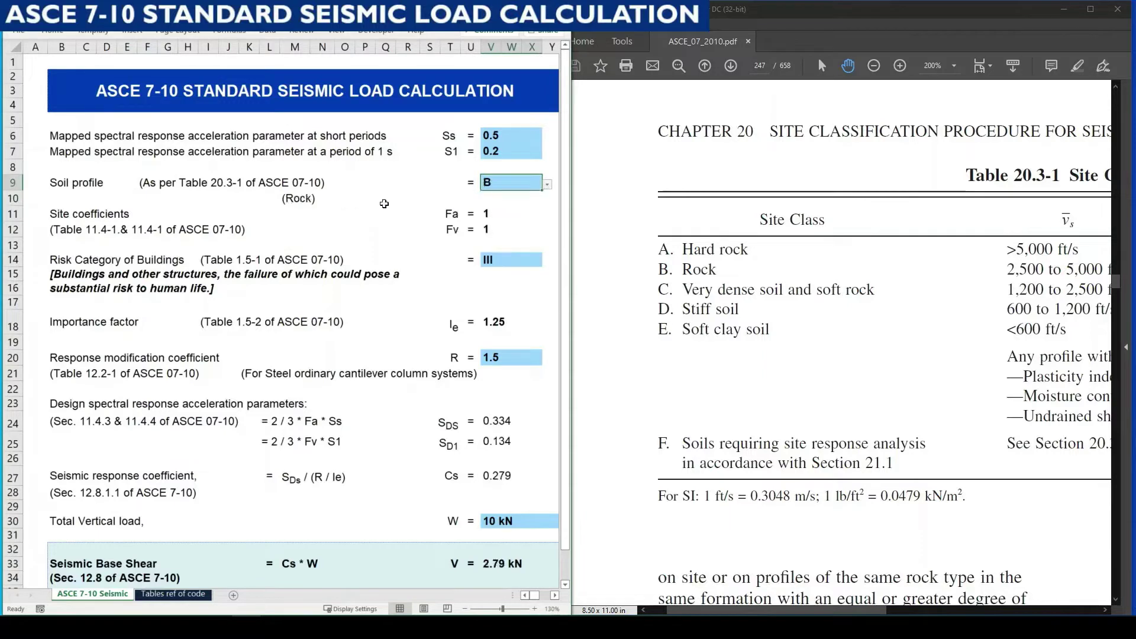
left_click(390, 203)
left_click(521, 181)
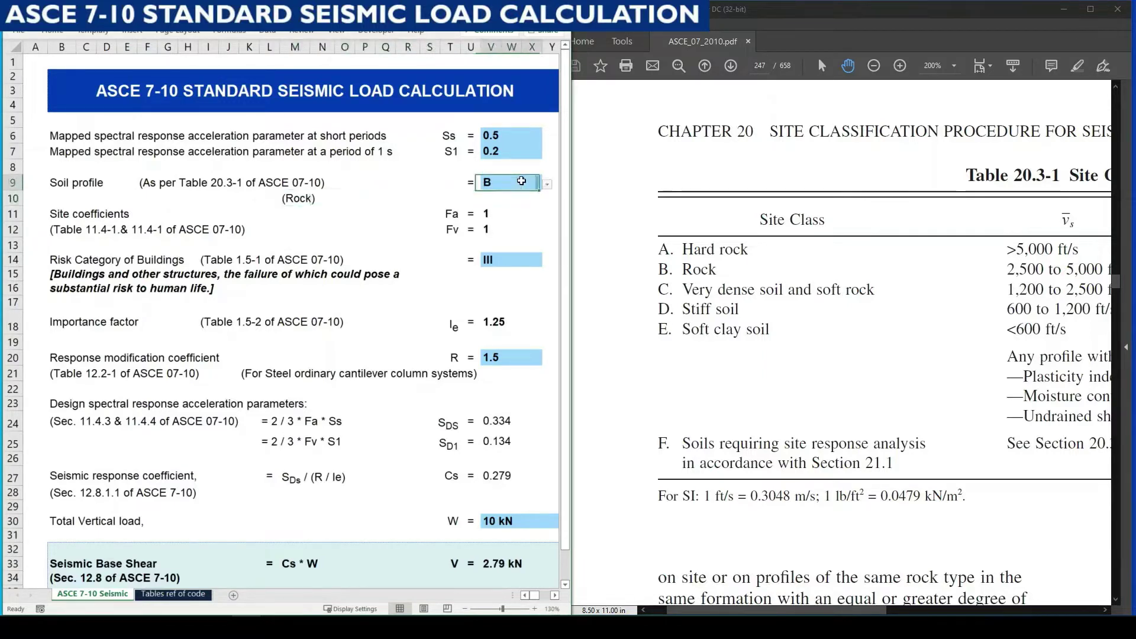
left_click(547, 184)
left_click(482, 197)
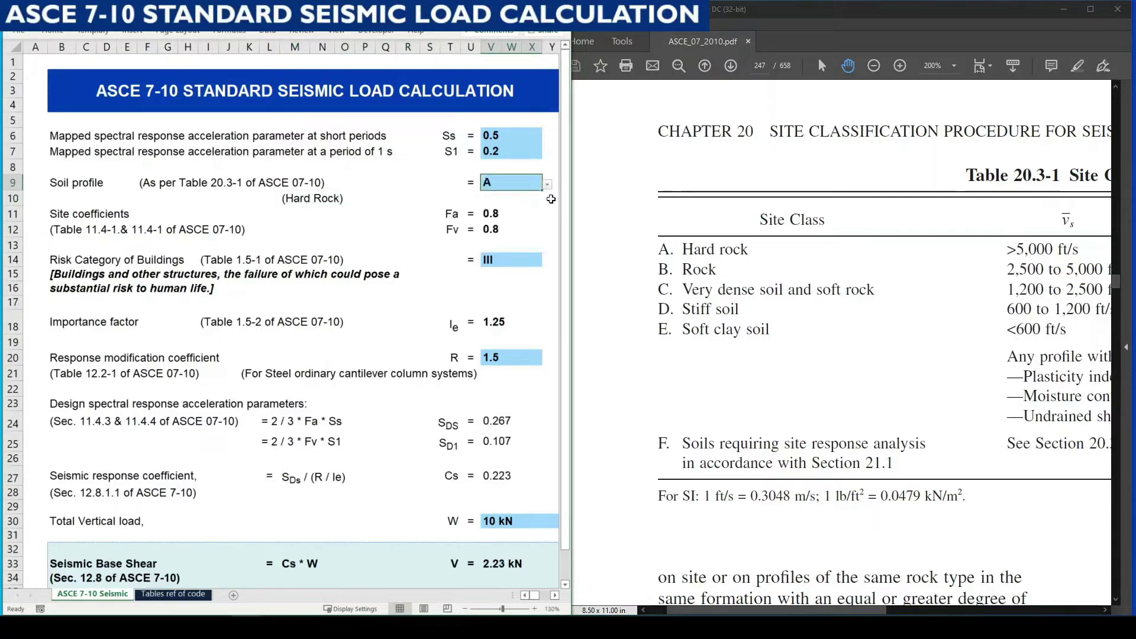
Step: Try soil profiles D and F in the calculation, and return the soil profile to C
left_click(547, 185)
left_click(485, 227)
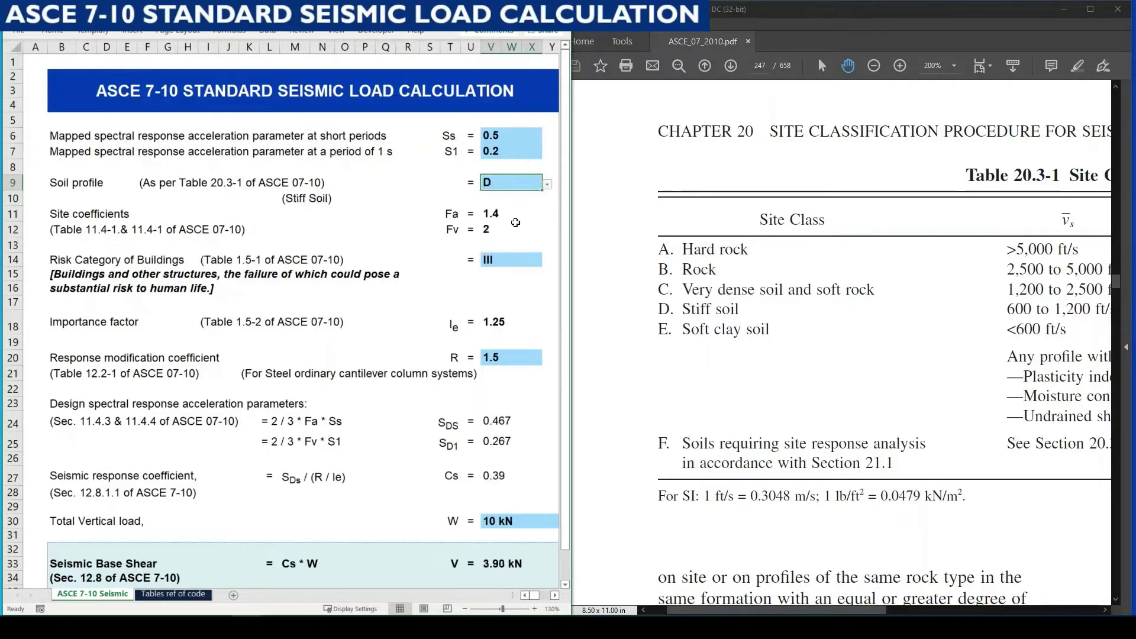
left_click(548, 187)
left_click(486, 247)
left_click(547, 185)
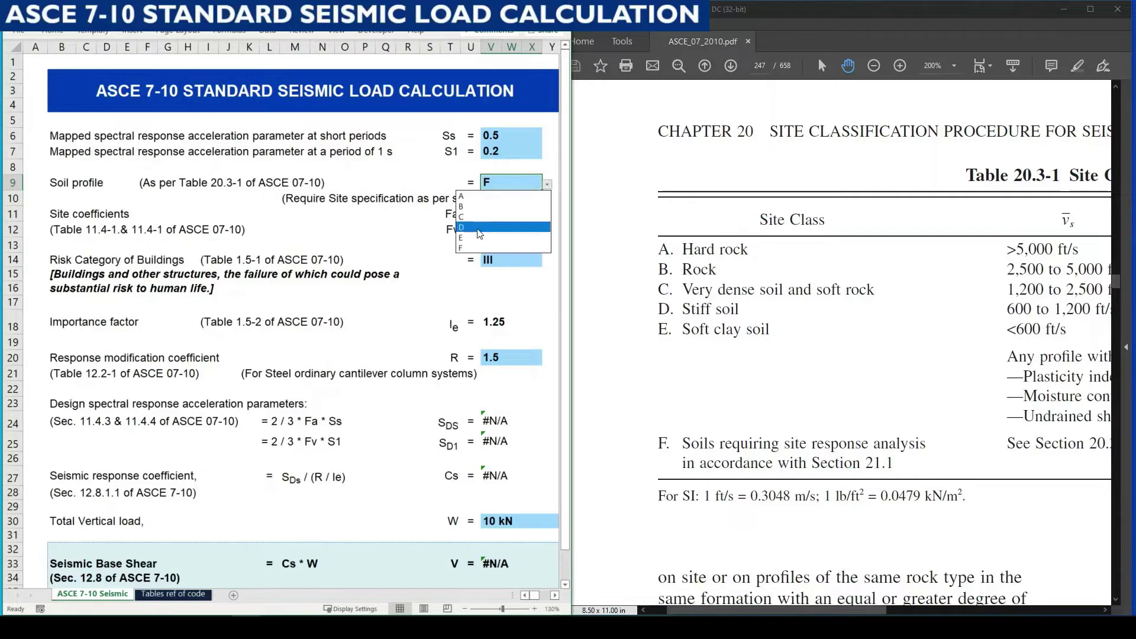
left_click(526, 227)
left_click(545, 188)
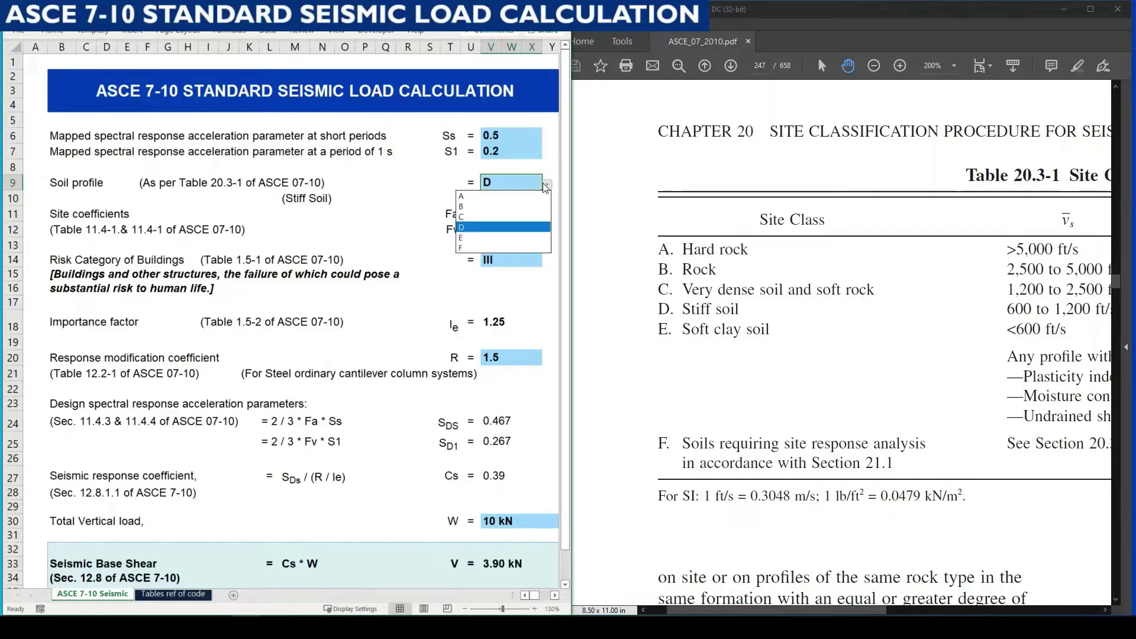
left_click(484, 218)
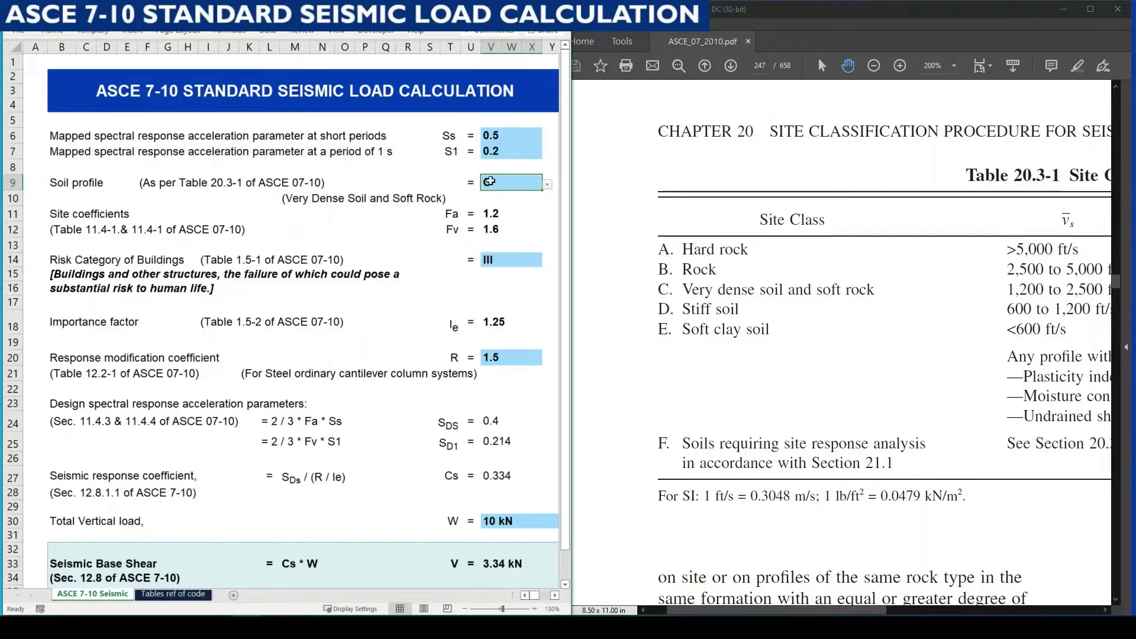
Step: Look up Table 20.3-1 Site Classification on the "Tables ref of code" sheet and select the whole table
left_click(175, 595)
scroll(240, 553, "up", 3)
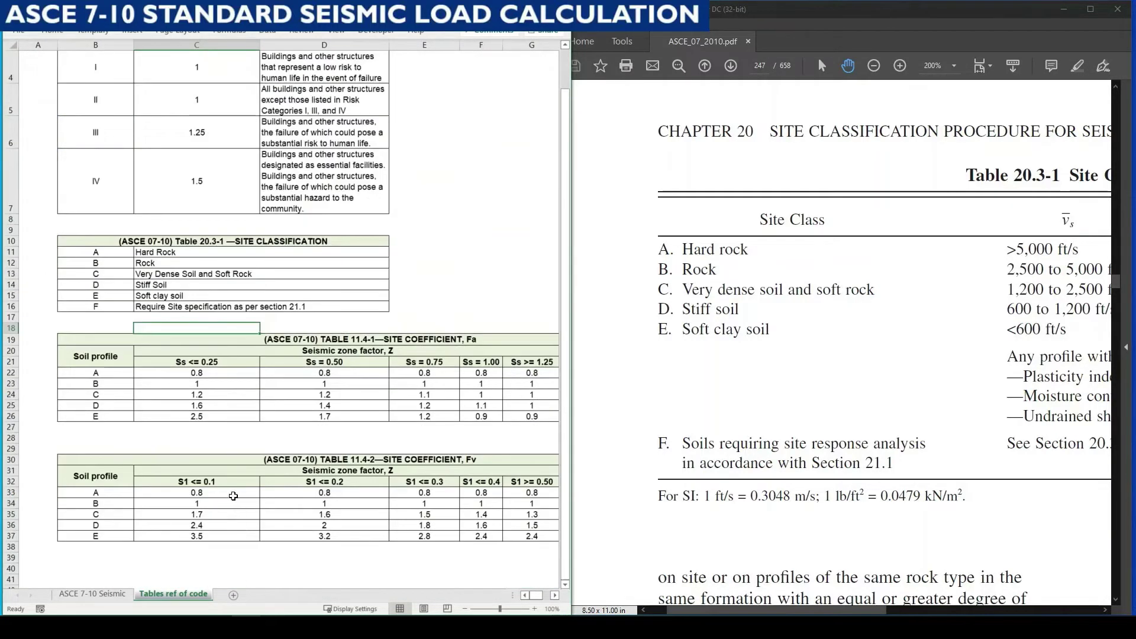
scroll(220, 460, "up", 1)
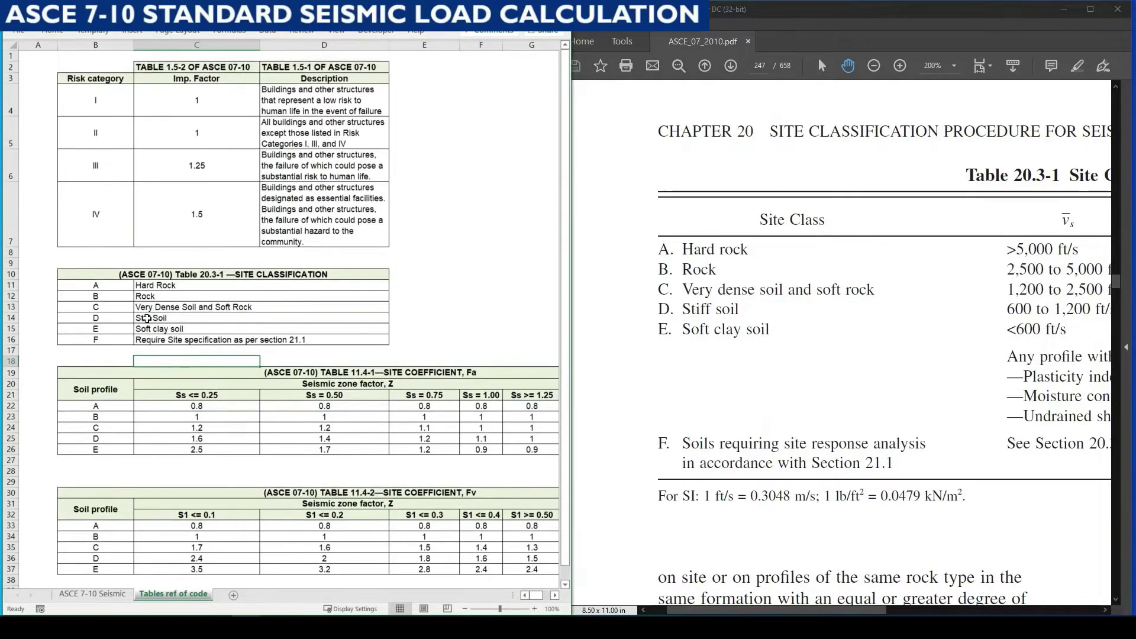
left_click(165, 216)
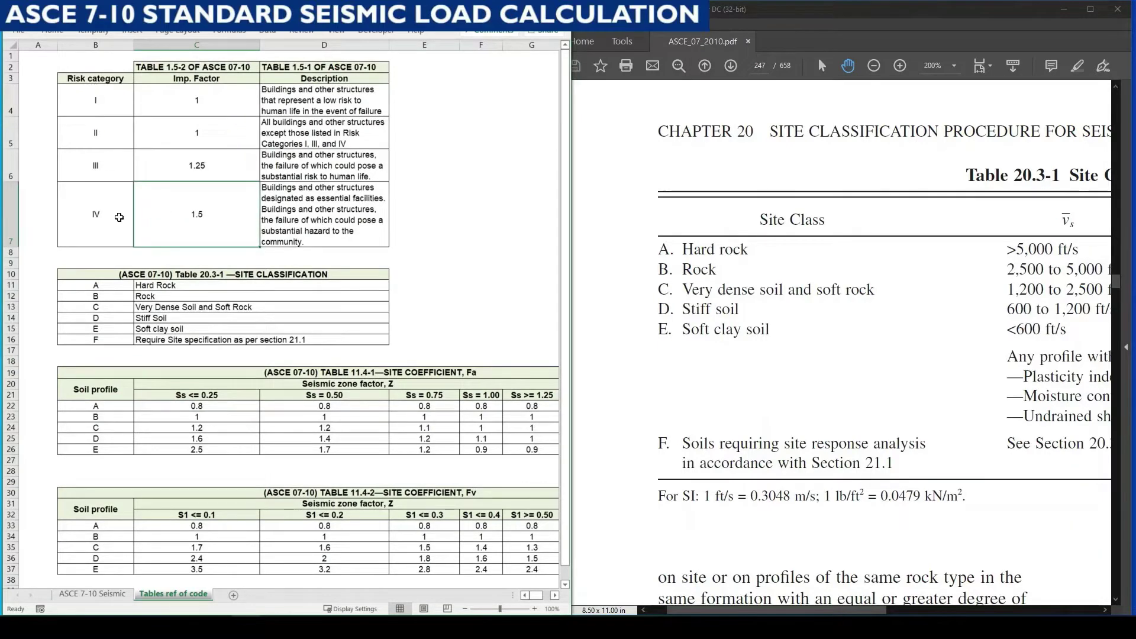
left_click_drag(90, 272, 375, 343)
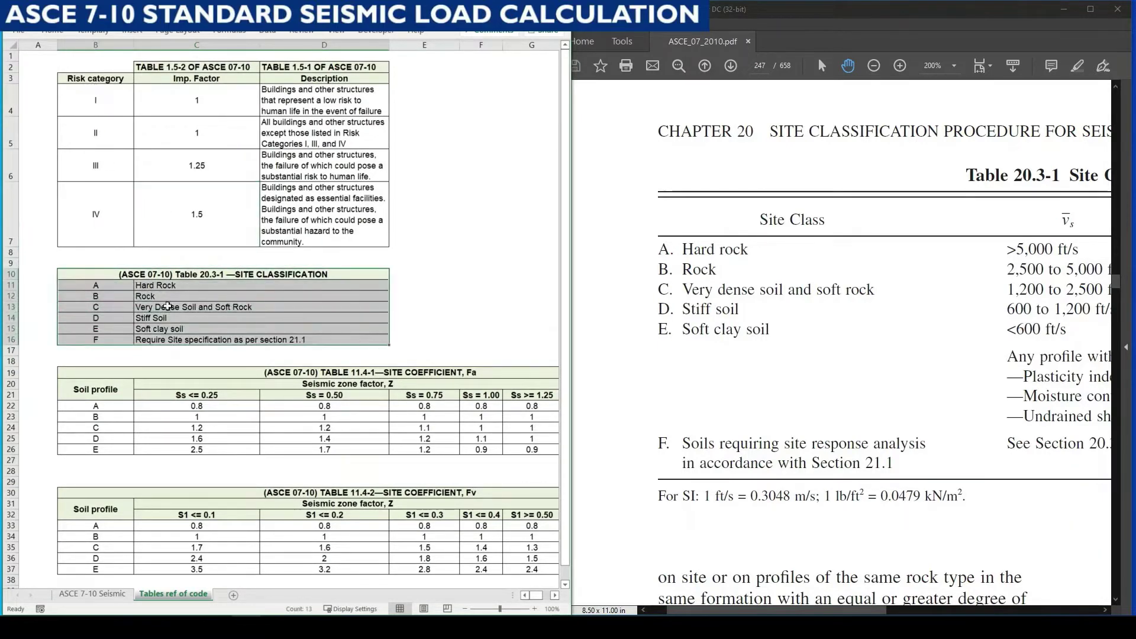
Step: Return to the "ASCE 7-10 Seismic" sheet and set the soil profile to D
left_click(92, 594)
left_click(527, 184)
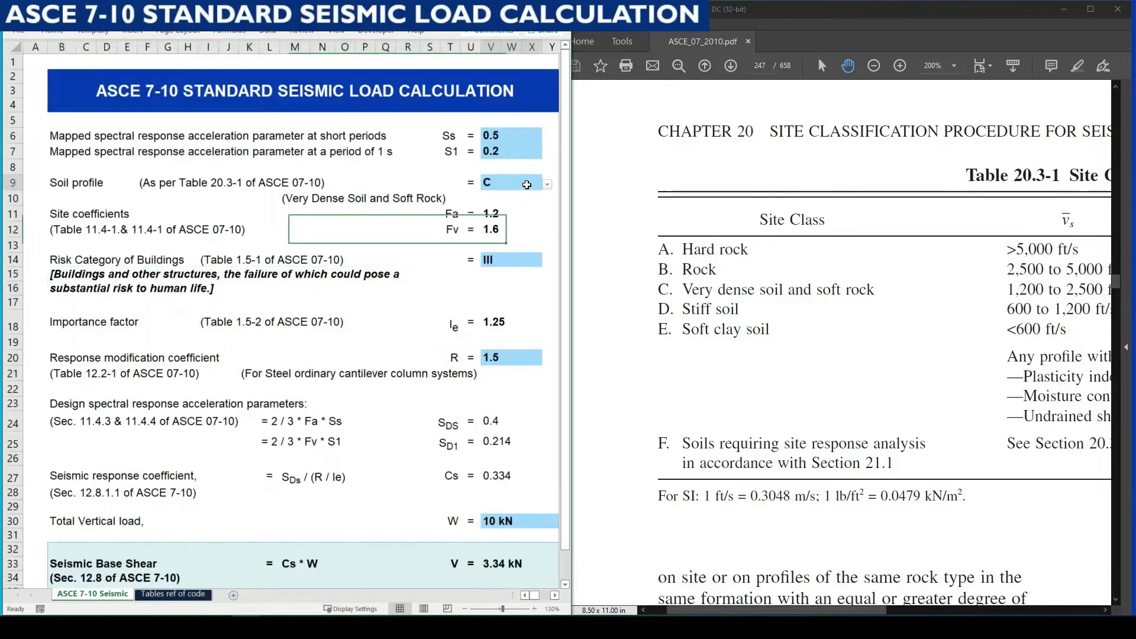
left_click(547, 184)
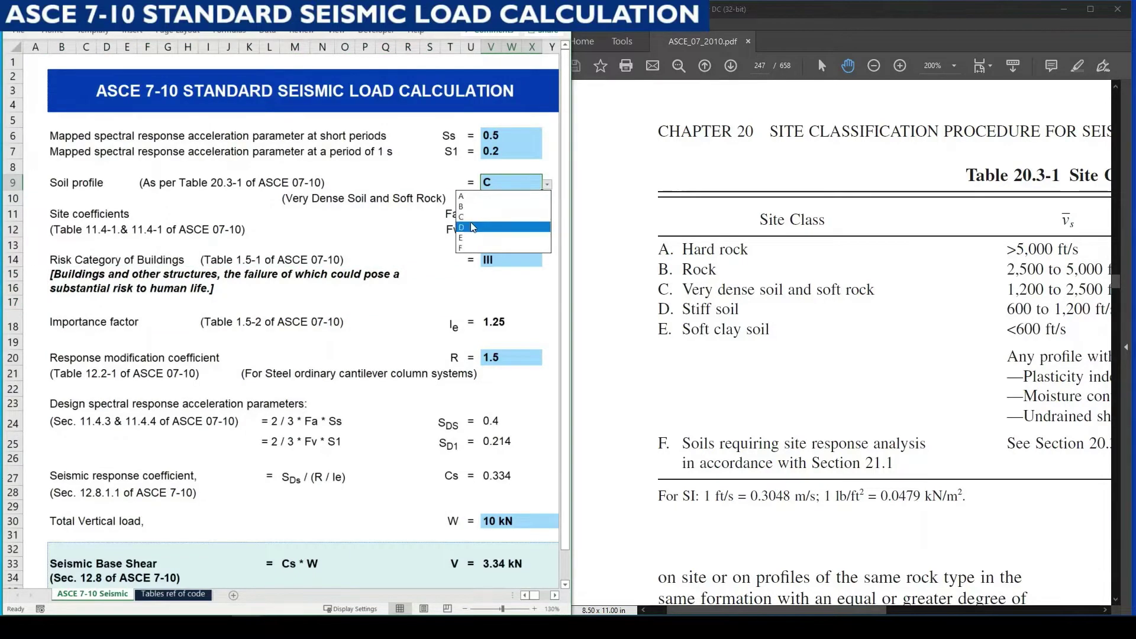
left_click(472, 227)
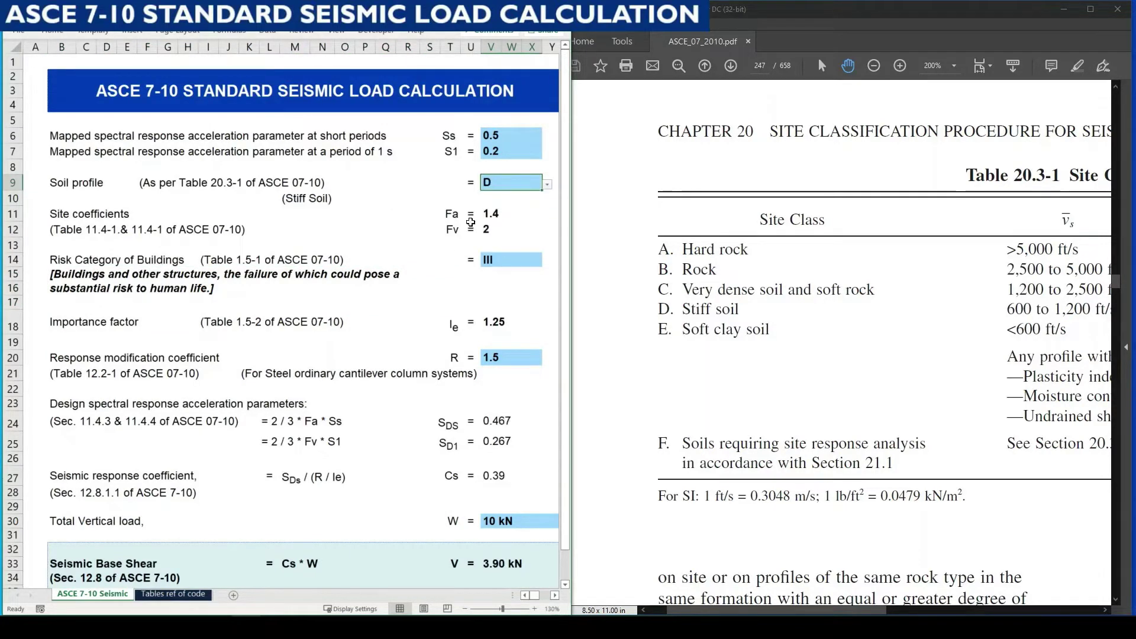
Step: Examine the Fa site coefficient and the site coefficient tables on the "Tables ref of code" sheet, and return to the calculation sheet
left_click(51, 217)
left_click(63, 180)
left_click(521, 185)
left_click(509, 215)
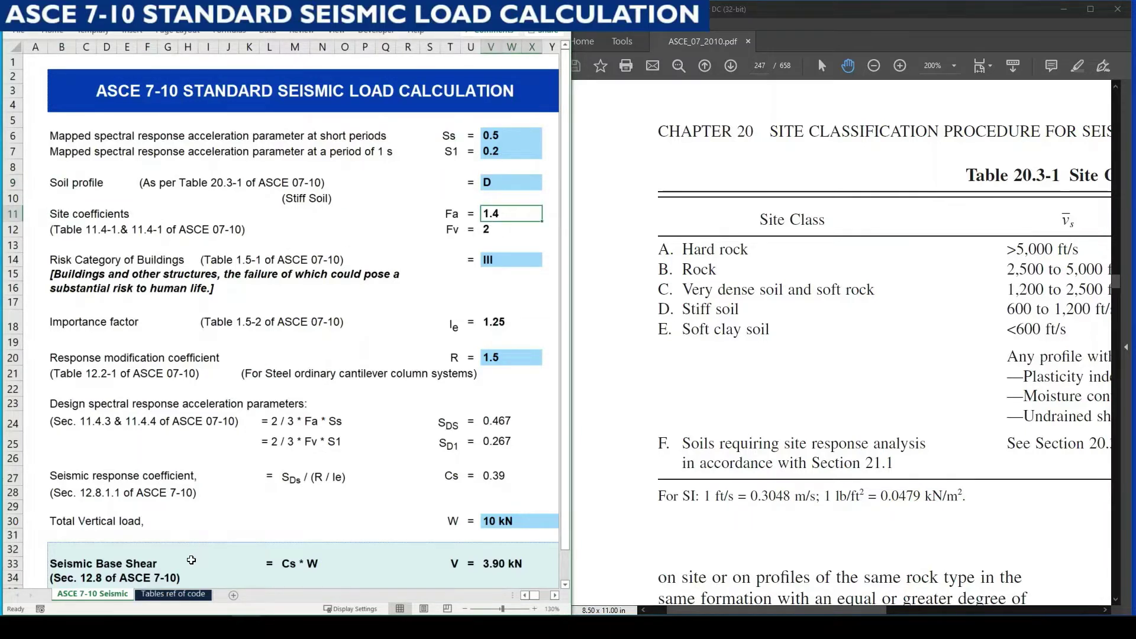
left_click(173, 593)
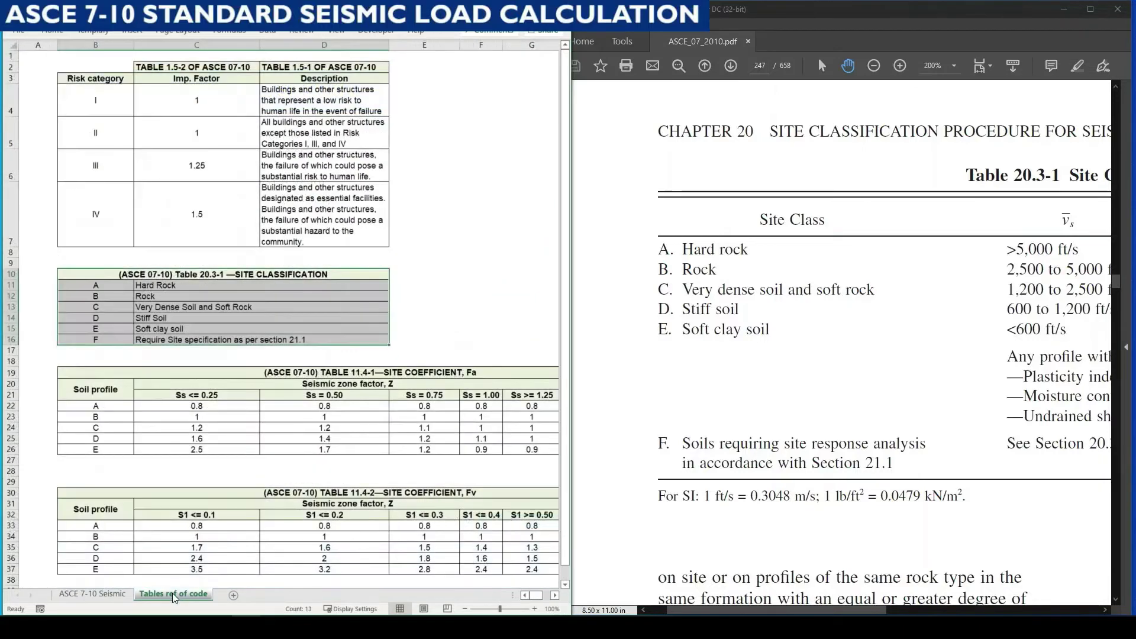
left_click(163, 524)
left_click(92, 593)
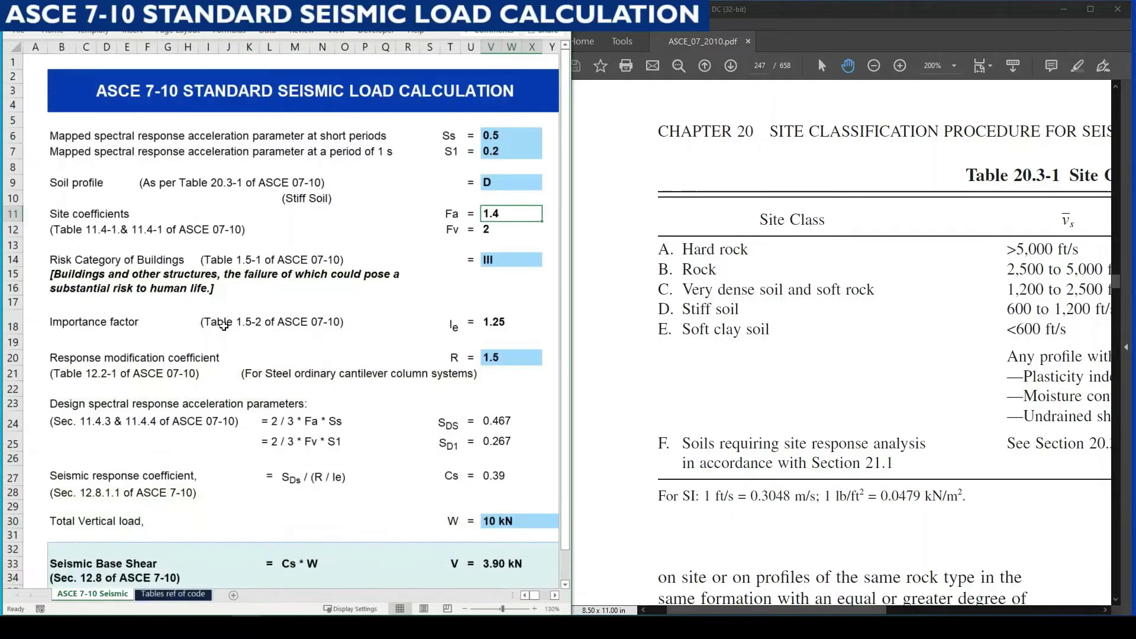
Step: Check the site coefficients' table reference against Tables 11.4-1 and 11.4-2 on page 109 of the ASCE PDF
left_click(193, 215)
left_click(63, 217)
left_click(80, 231)
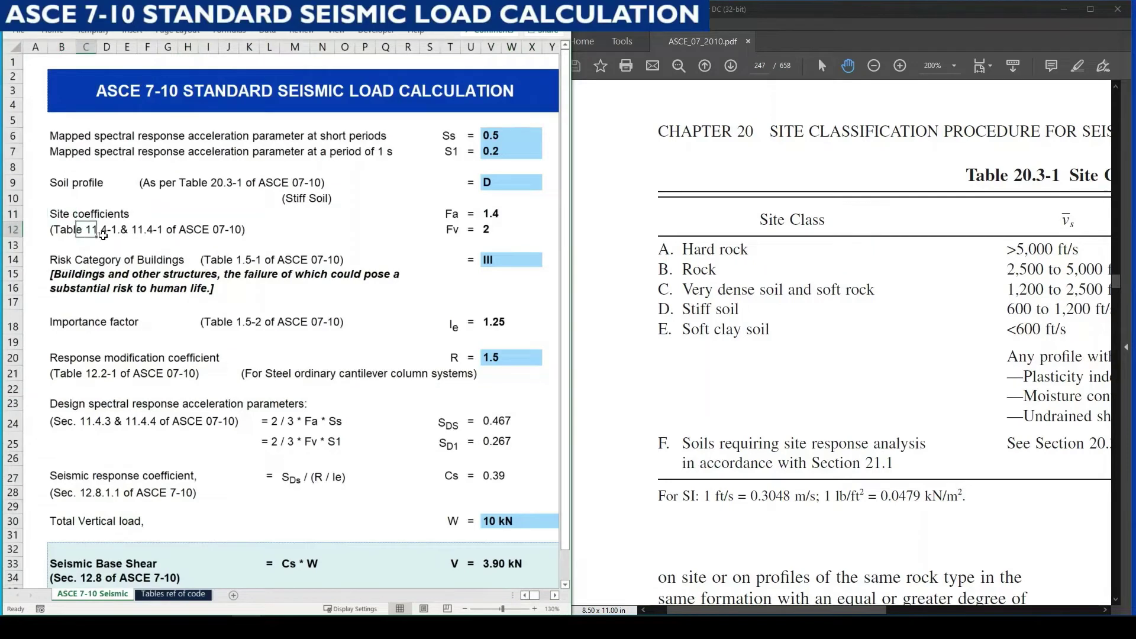
left_click(115, 244)
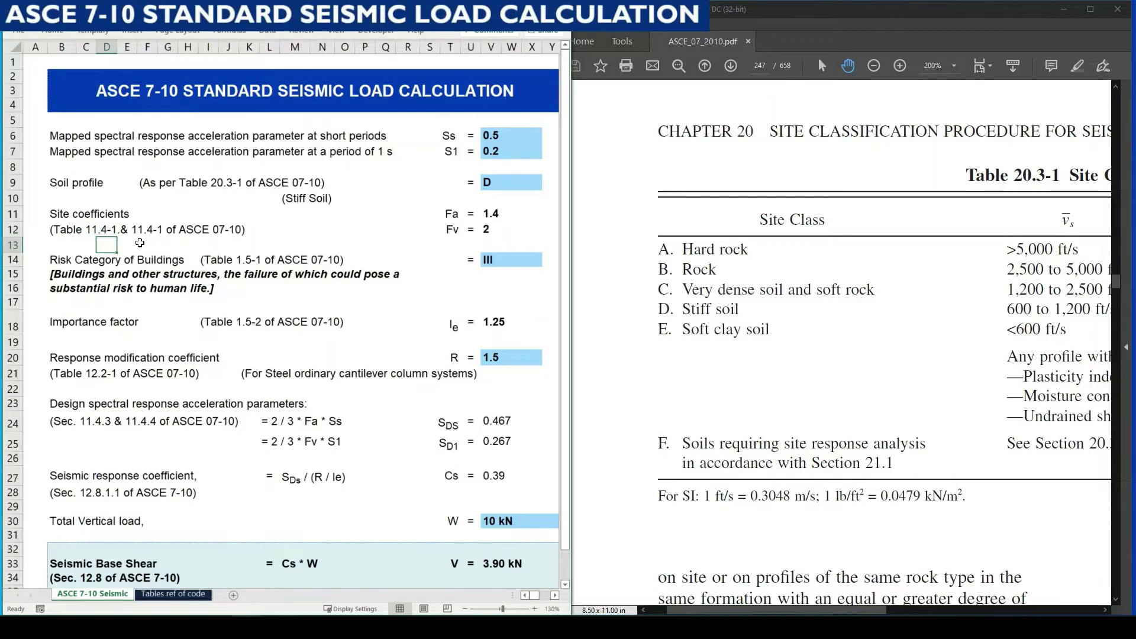
left_click(59, 229)
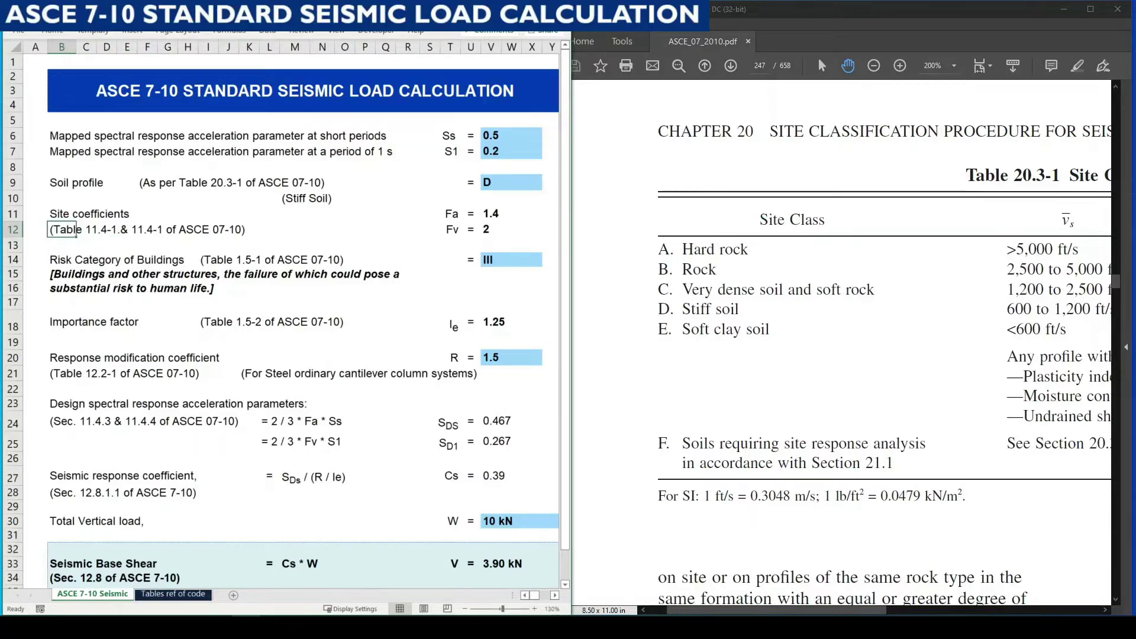
left_click(763, 68)
type("109")
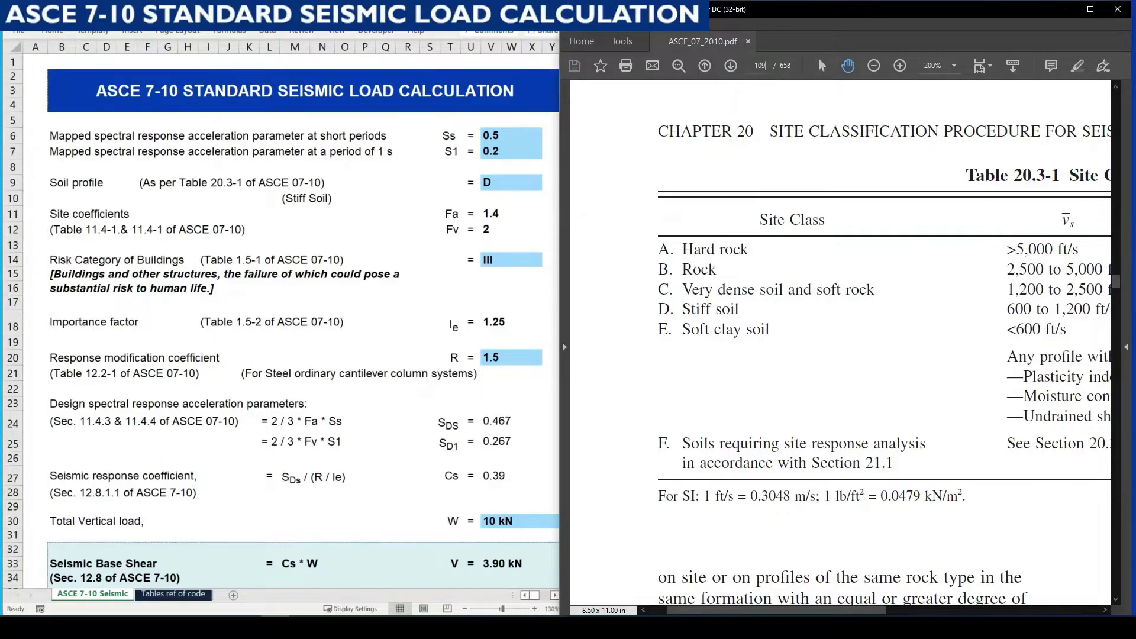
key("Return")
left_click_drag(882, 368, 808, 322)
scroll(808, 322, "down", 2)
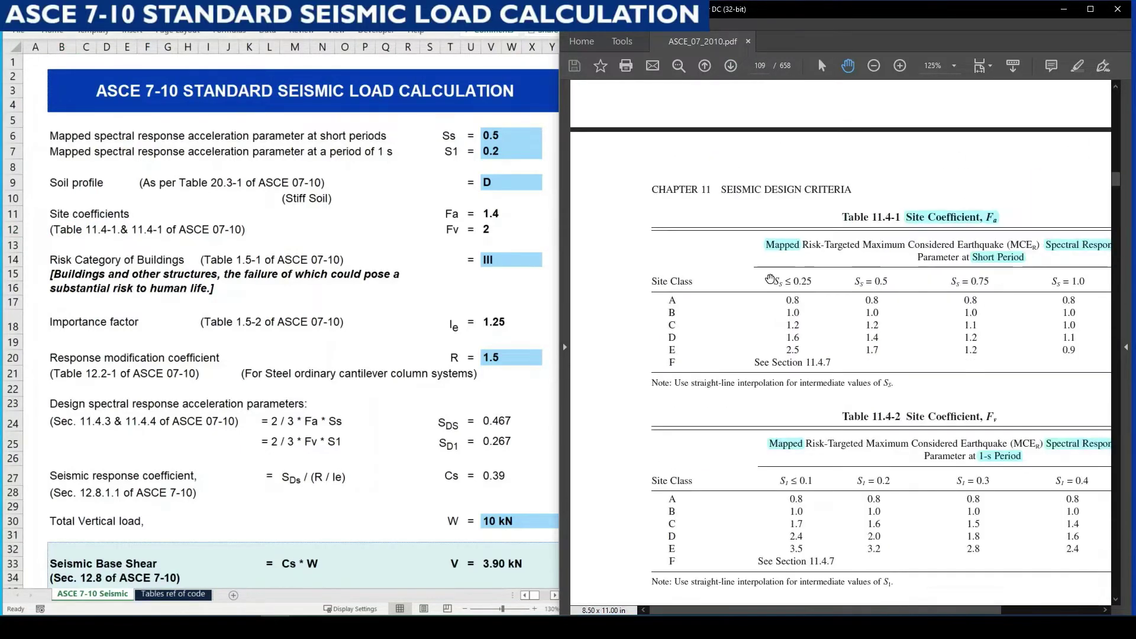
Step: Correct the table reference under Site coefficients to "(Table 11.4-1.& 11.4-2 of ASCE 07-10)"
left_click(102, 266)
key("F2")
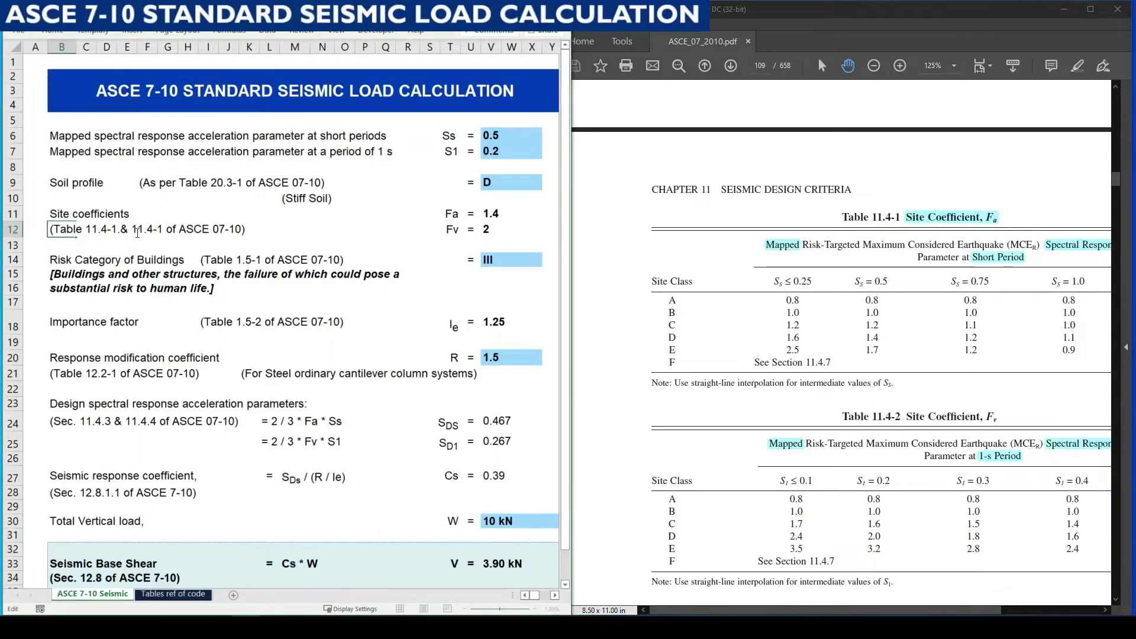
left_click(160, 229)
left_click(208, 292)
Step: Inspect the Fa cell's formula and the Fv cell, and compare them with Tables 11.4-1 and 11.4-2 in the PDF
left_click(488, 215)
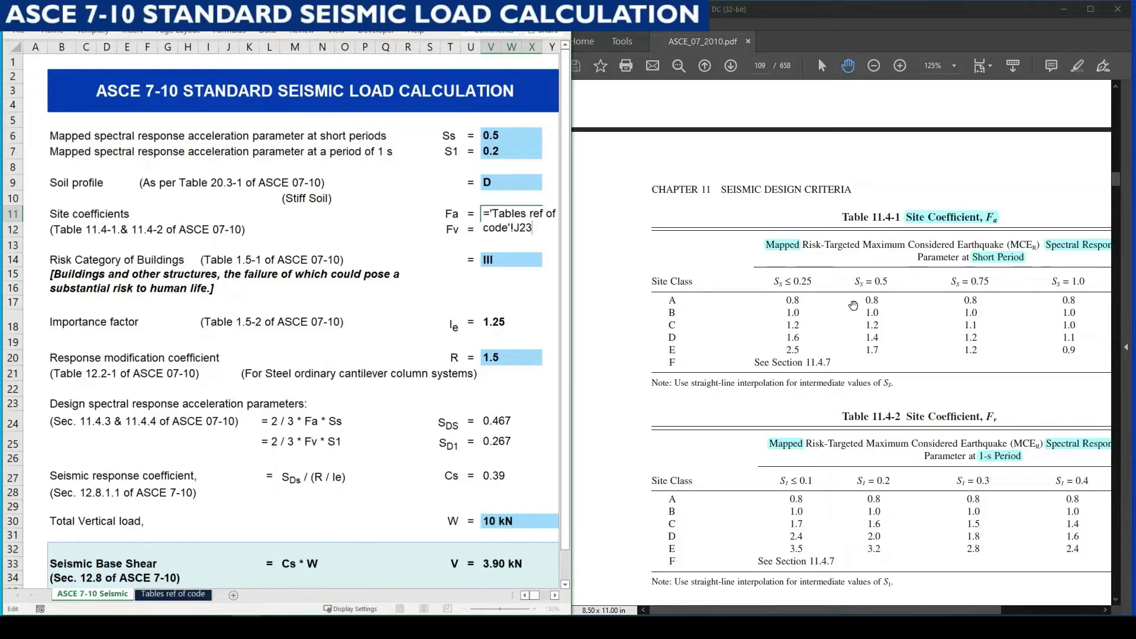
key("Down")
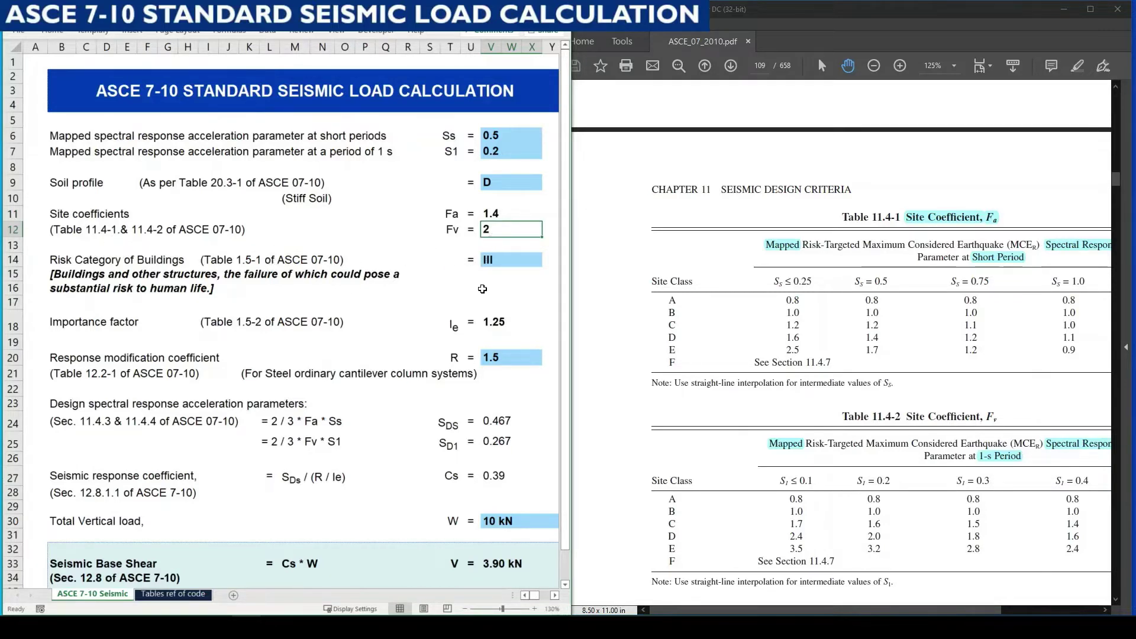
left_click(746, 453)
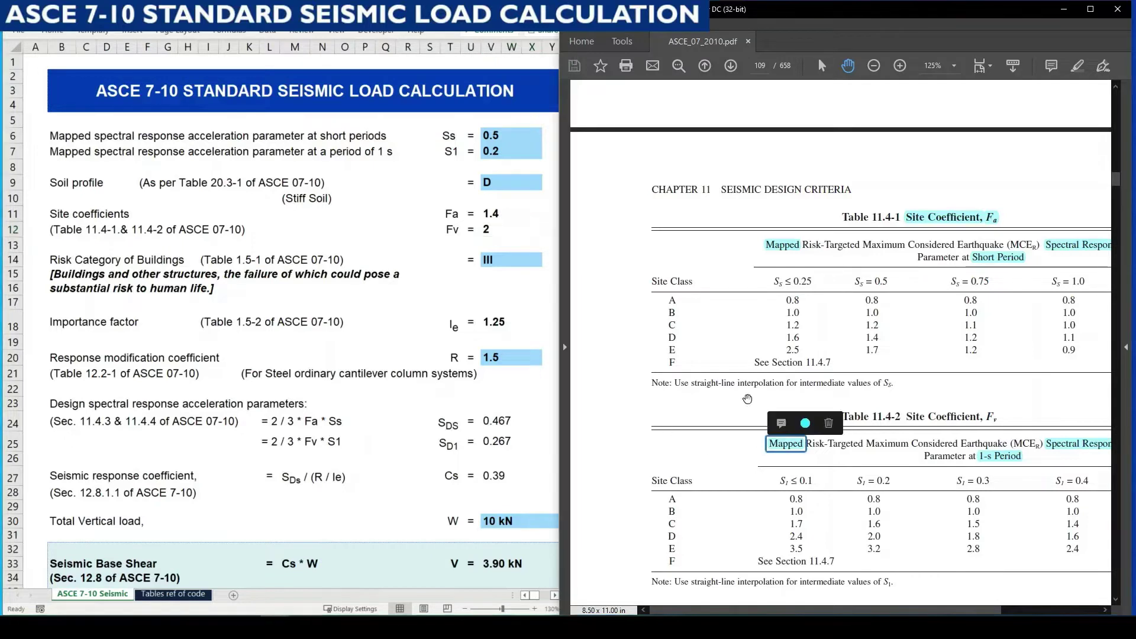
left_click_drag(895, 366, 875, 343)
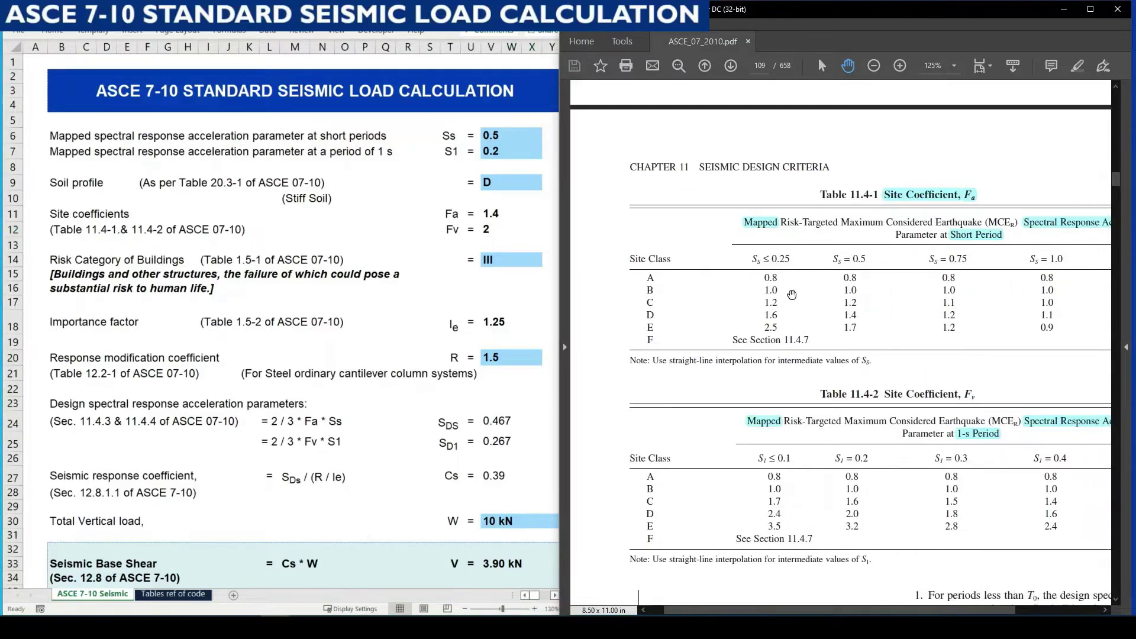
key("alt+Tab")
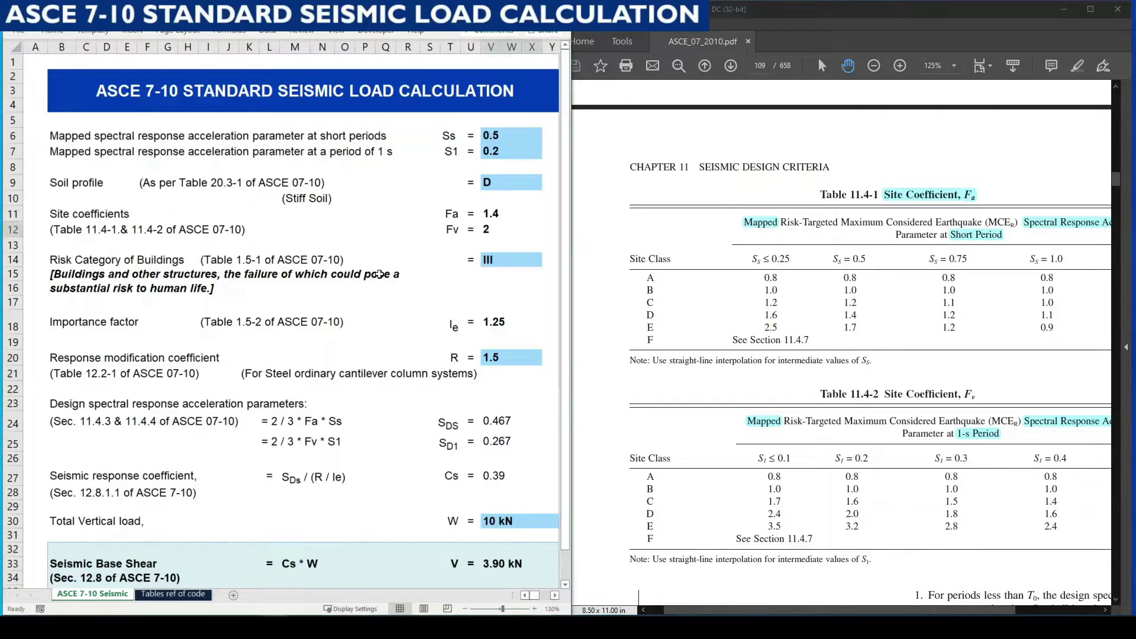
Step: Examine Table 11.4-1 for site coefficient Fa and its soil profile column on the "Tables ref of code" sheet
left_click(449, 138)
left_click(450, 152)
left_click(367, 289)
left_click(174, 594)
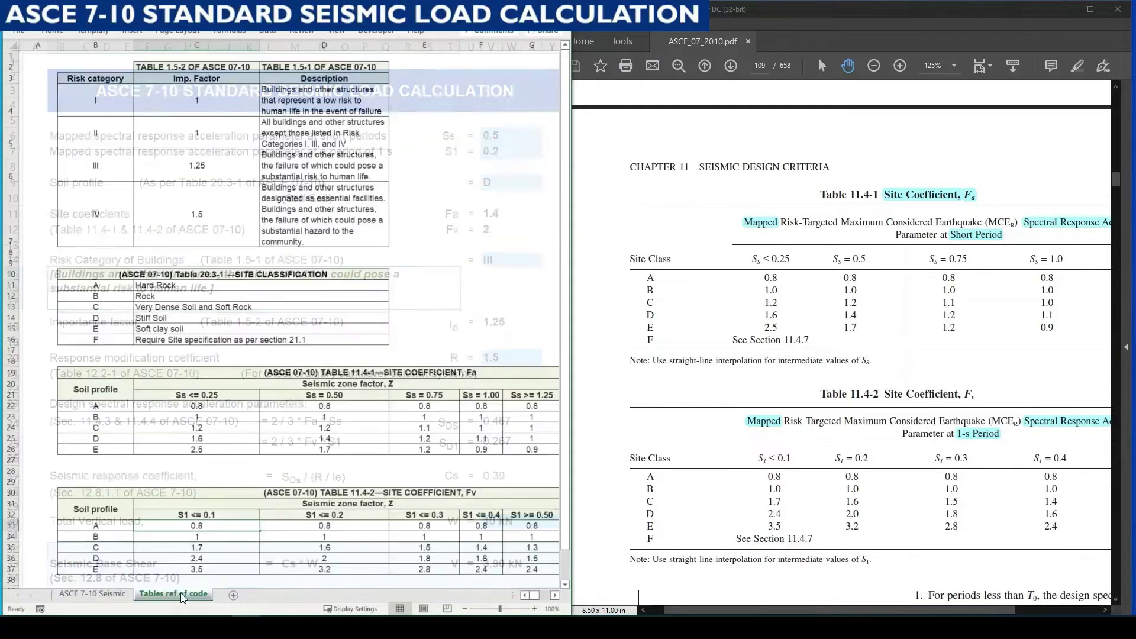
scroll(221, 448, "down", 2)
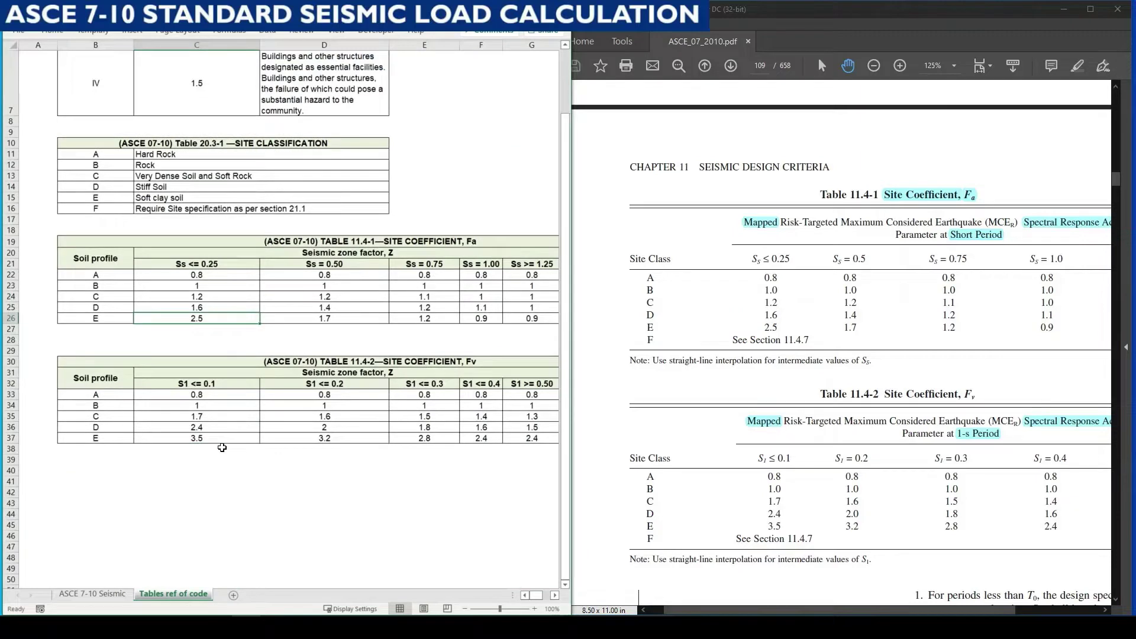
key("Right")
key("Right")
key("Right")
key("Right")
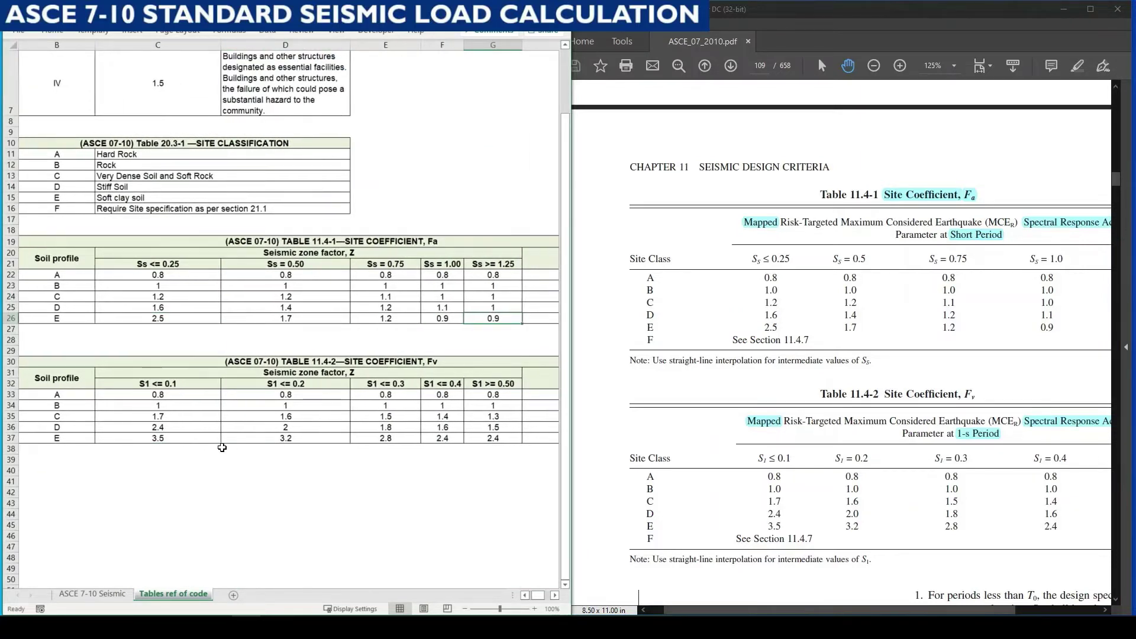
key("Left")
key("Left")
left_click_drag(208, 243, 228, 312)
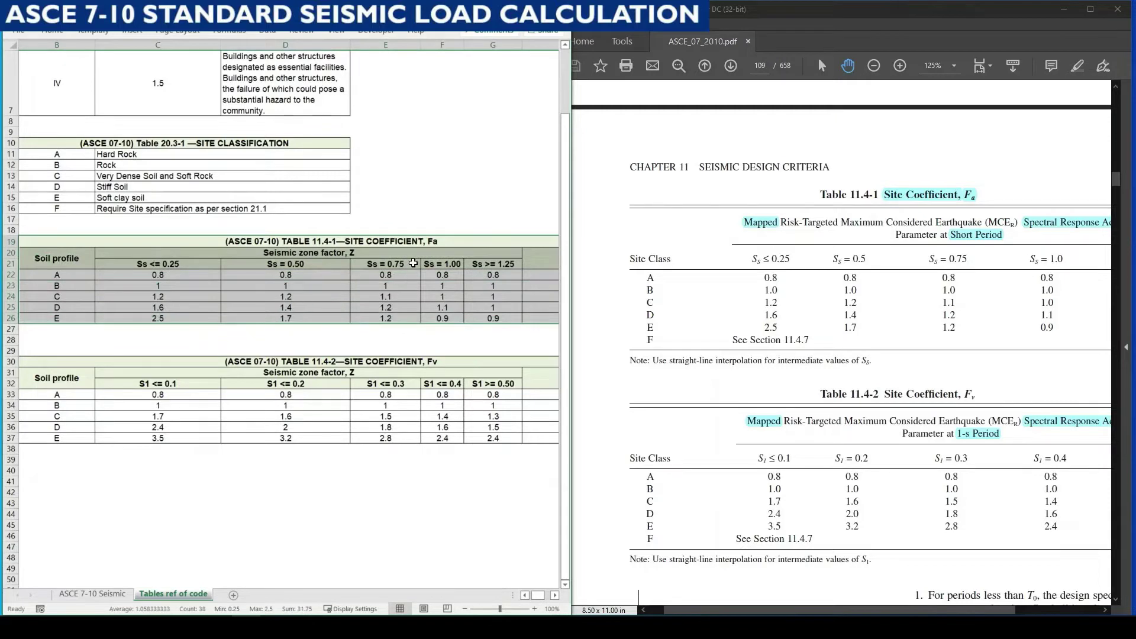
left_click_drag(52, 266, 59, 327)
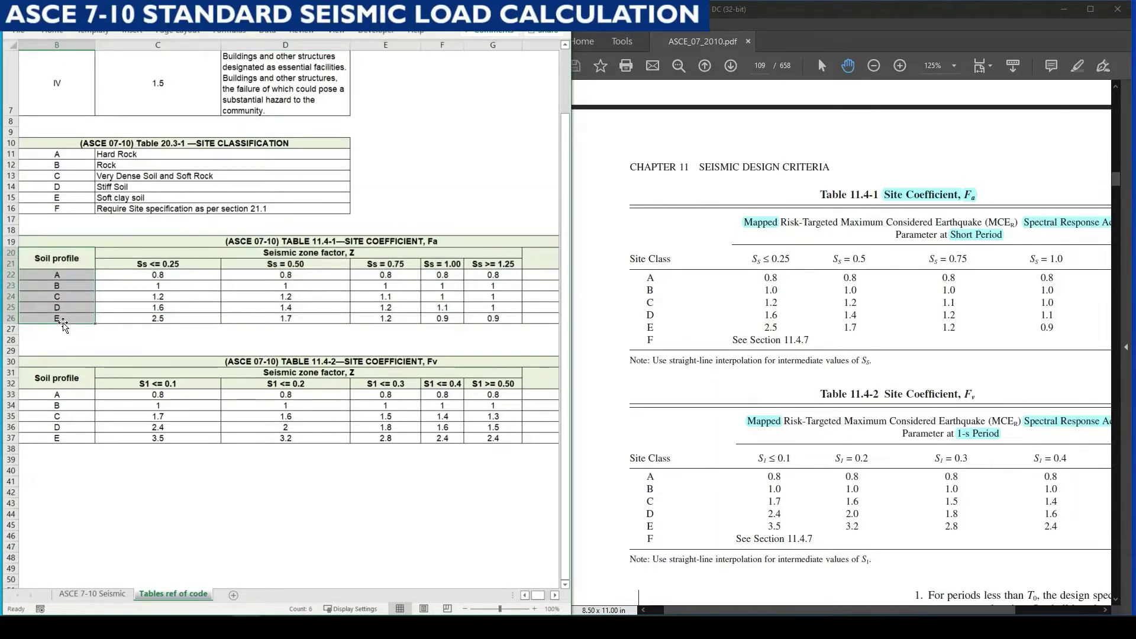
Step: Inspect the Zone and Soil Profile lookup columns that follow the Fa table's Ss columns
left_click(103, 323)
key("Right")
key("Right")
key("Right")
key("Right")
key("Right")
key("Right")
key("Right")
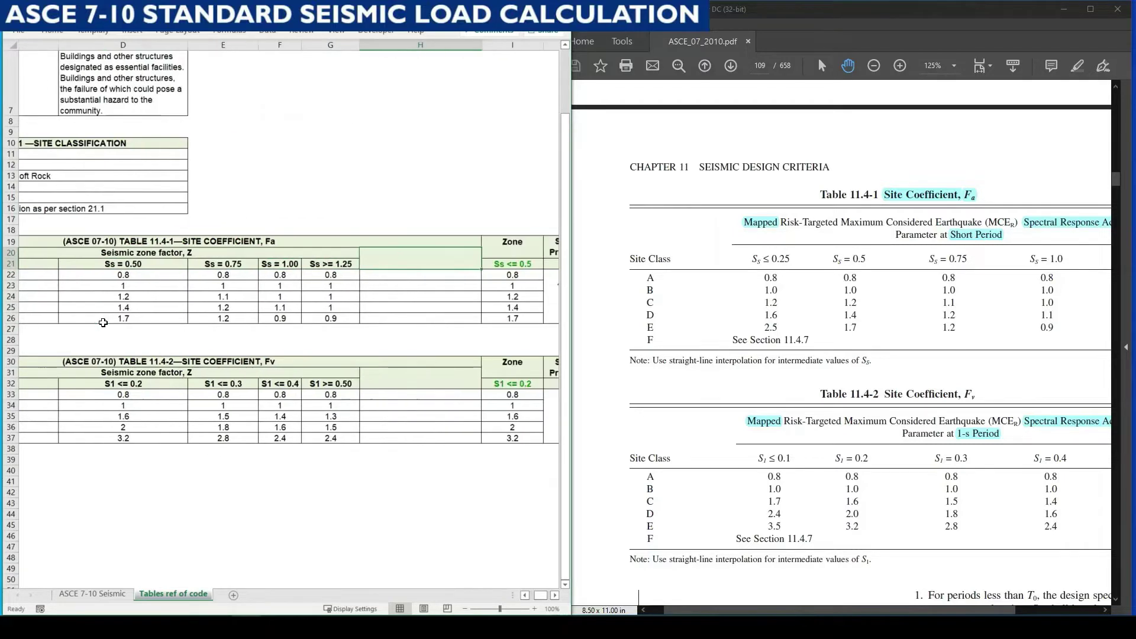
key("Right")
left_click(399, 285)
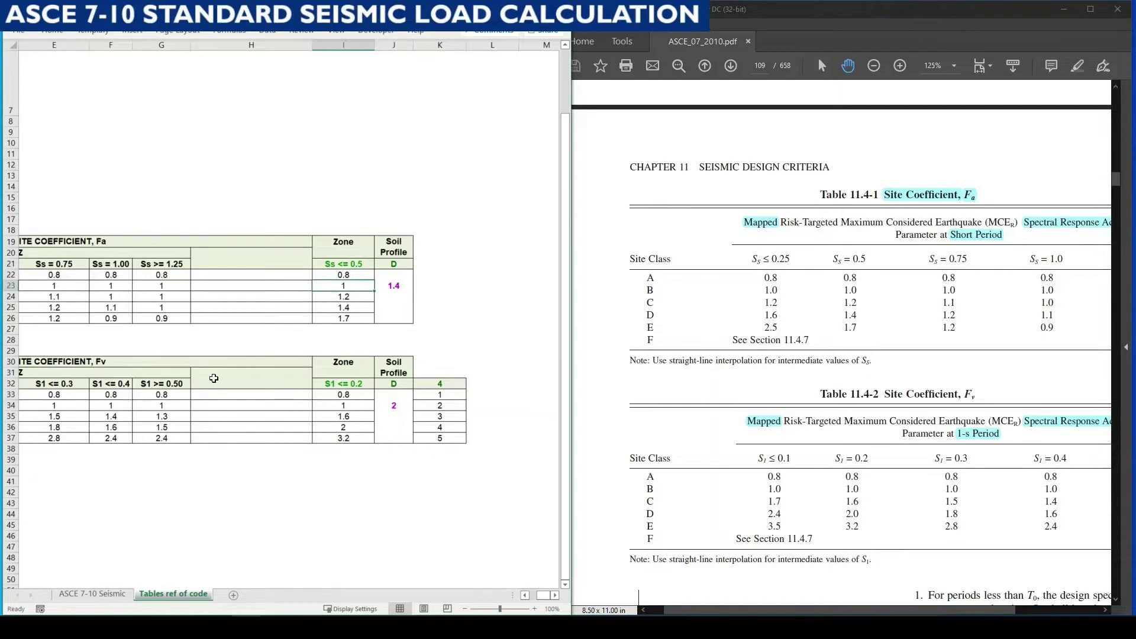
Step: Examine Table 11.4-2 for site coefficient Fv, including its soil profile rows and the Zone and Soil Profile lookup columns
key("Home")
left_click_drag(204, 369, 259, 438)
left_click_drag(96, 394, 97, 438)
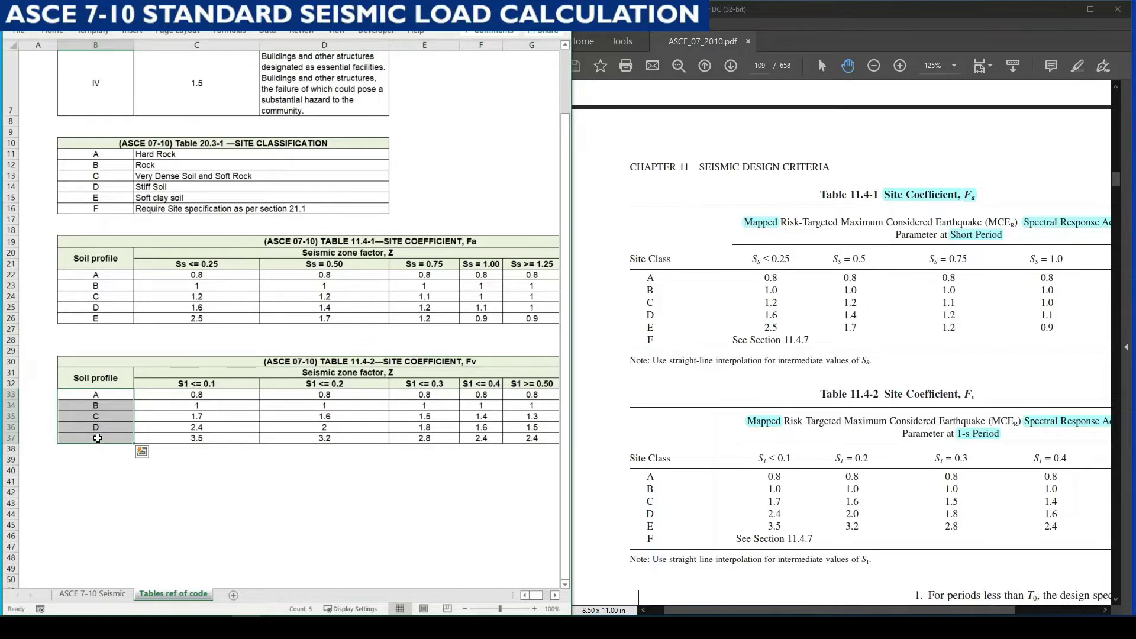
left_click(101, 394)
scroll(101, 420, "right", 3)
key("Right")
key("Right")
key("Right")
key("Right")
left_click(142, 390)
left_click(355, 386)
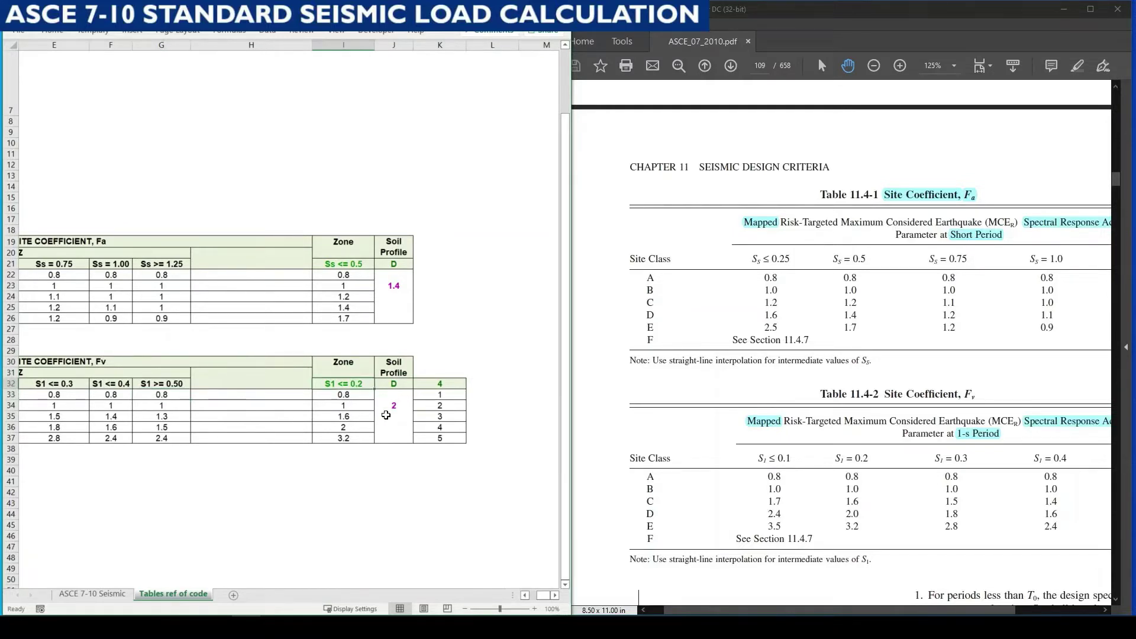
left_click(387, 407)
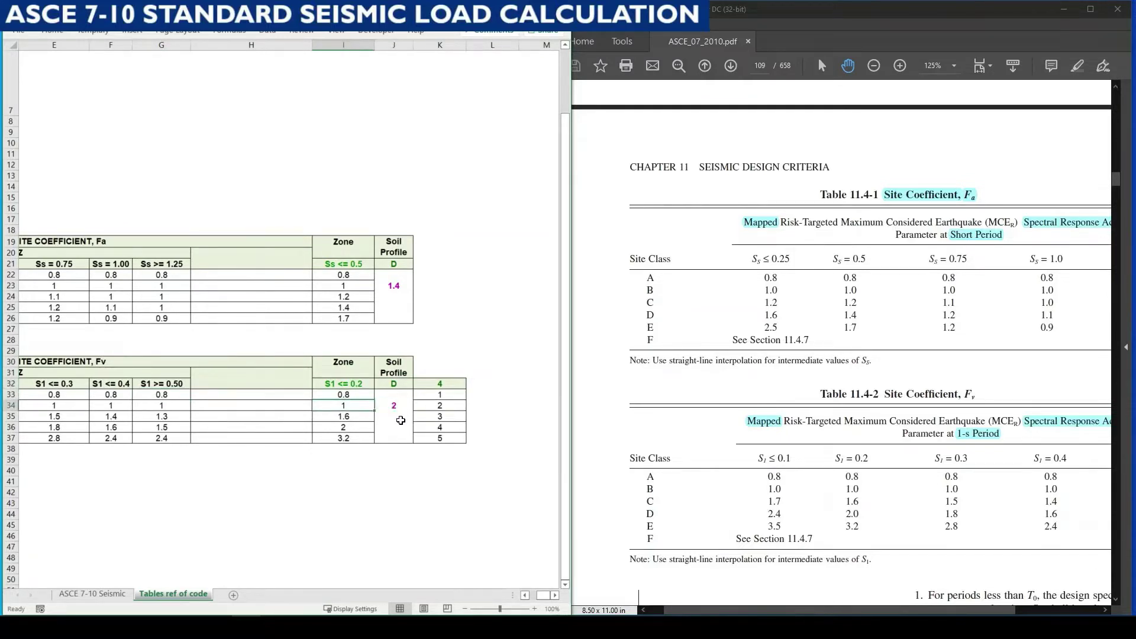
Step: Compare the sheet's Fa and Fv tables with Tables 11.4-1 and 11.4-2 in the PDF, and return to the "ASCE 7-10 Seismic" sheet
scroll(404, 419, "left", 4)
left_click_drag(196, 274, 496, 436)
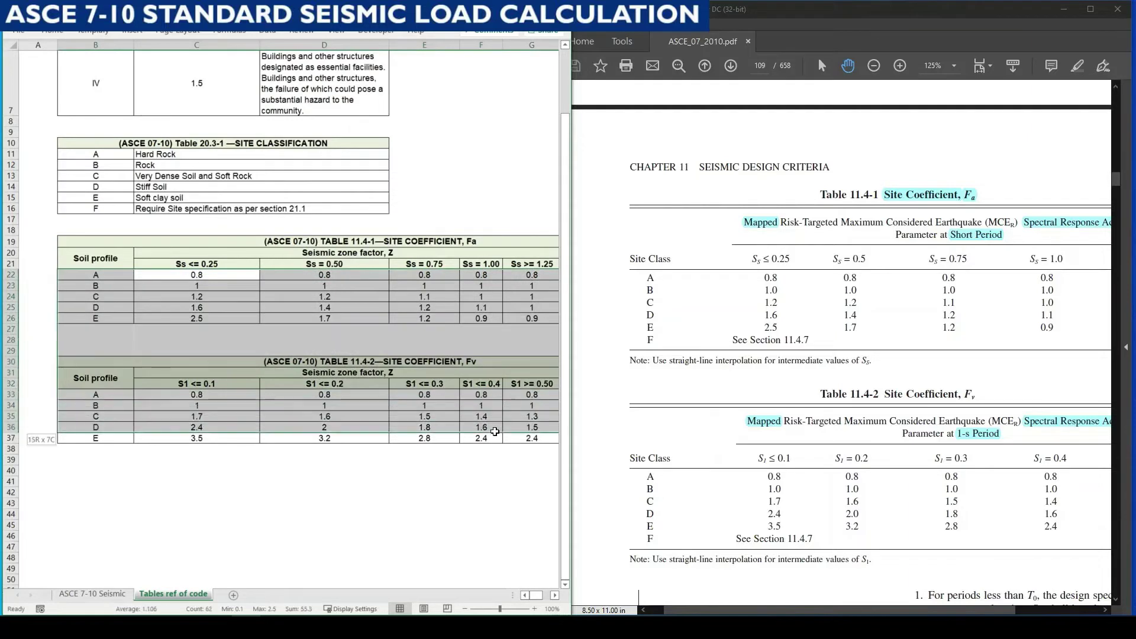
left_click(768, 355)
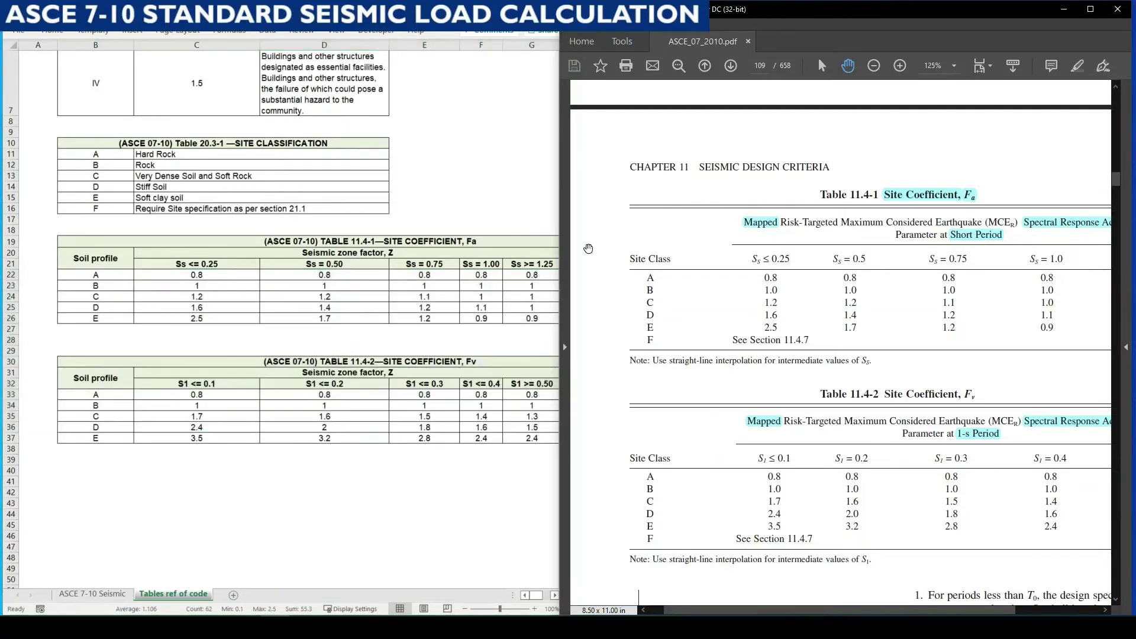
scroll(764, 276, "down", 2)
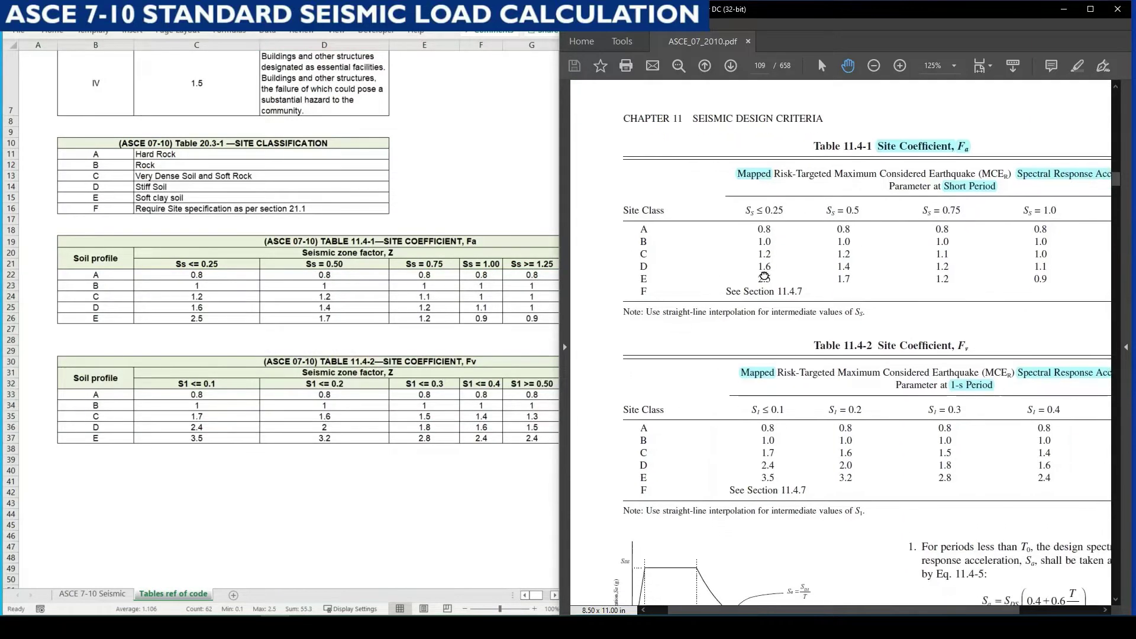
left_click(348, 428)
left_click(400, 504)
left_click(108, 595)
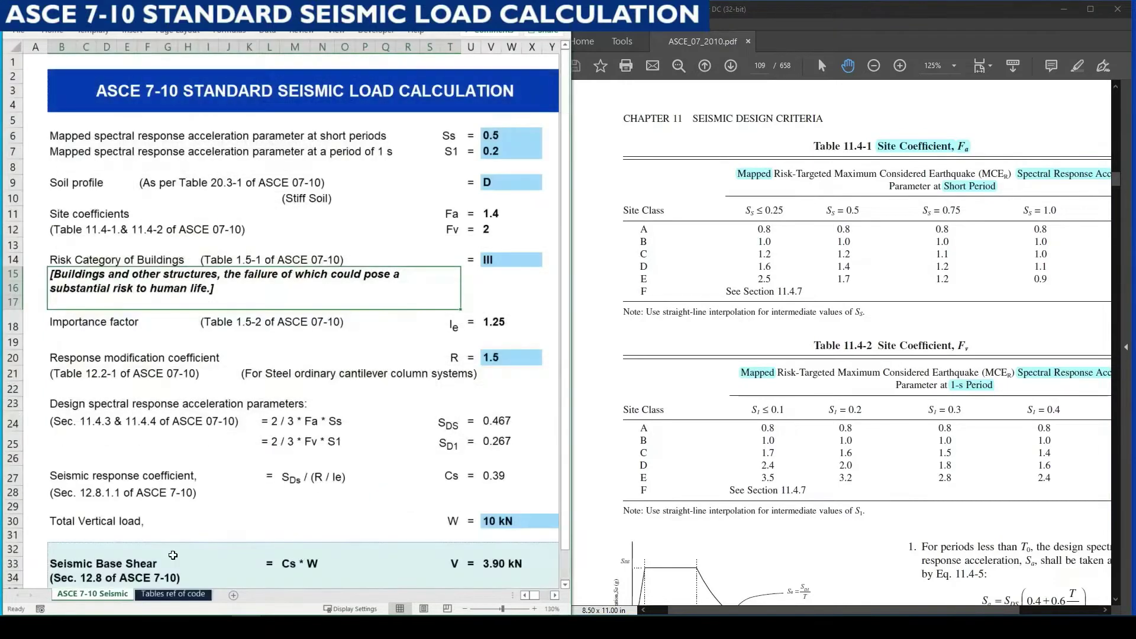
Step: Review the Fa and Fv site coefficient cells and the Risk Category of Buildings entry with its description
left_click(232, 478)
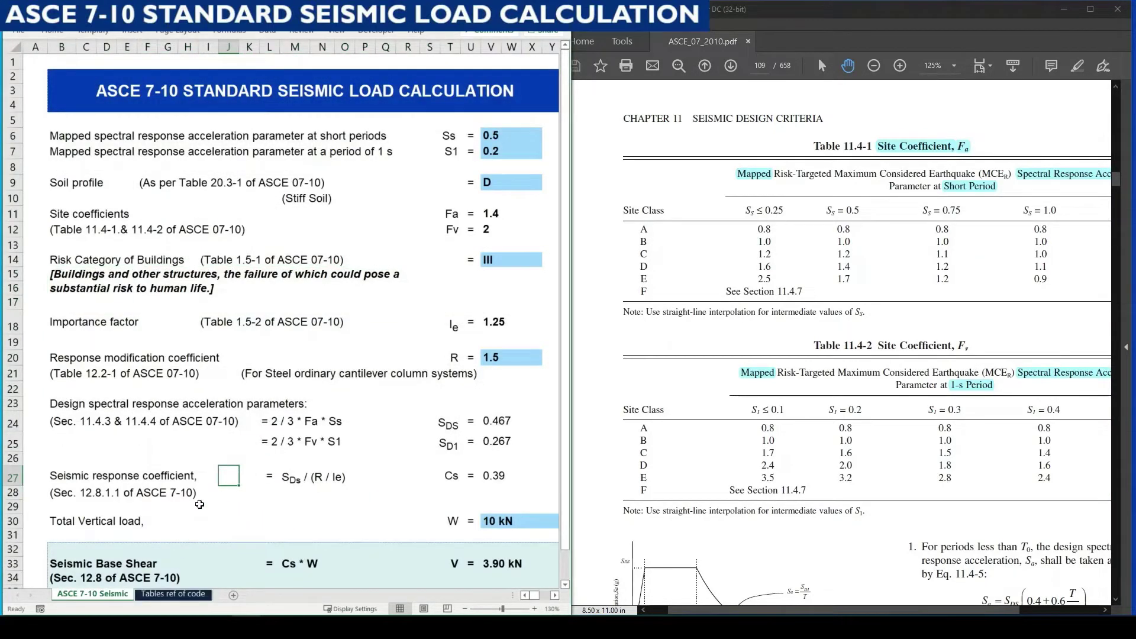
left_click_drag(58, 217, 501, 228)
left_click(497, 213)
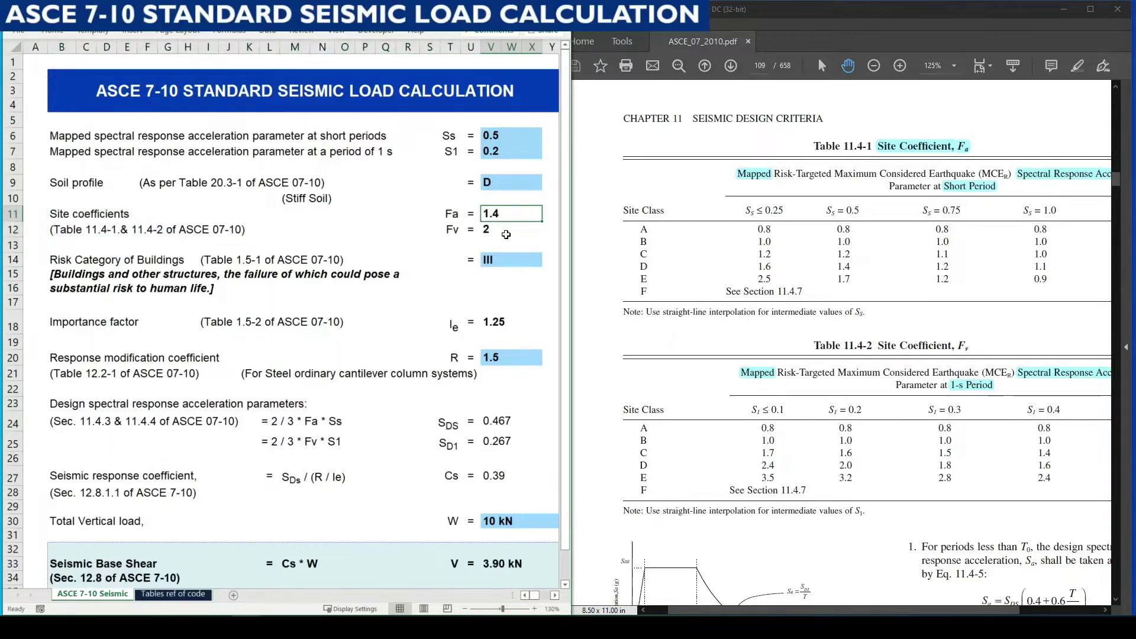
left_click(489, 235)
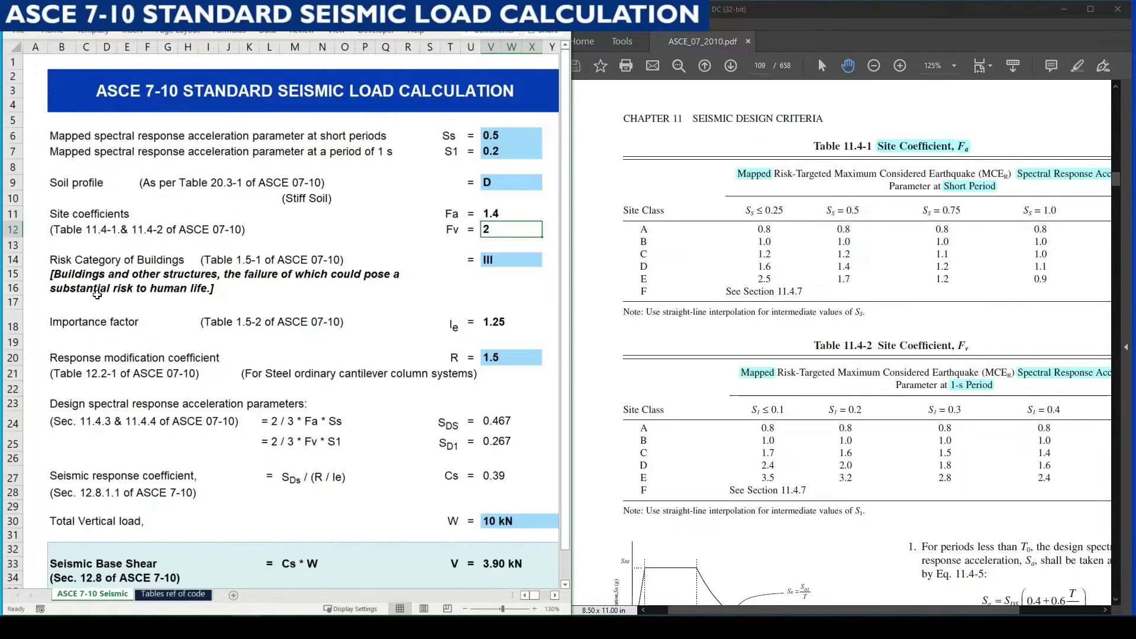
left_click(64, 263)
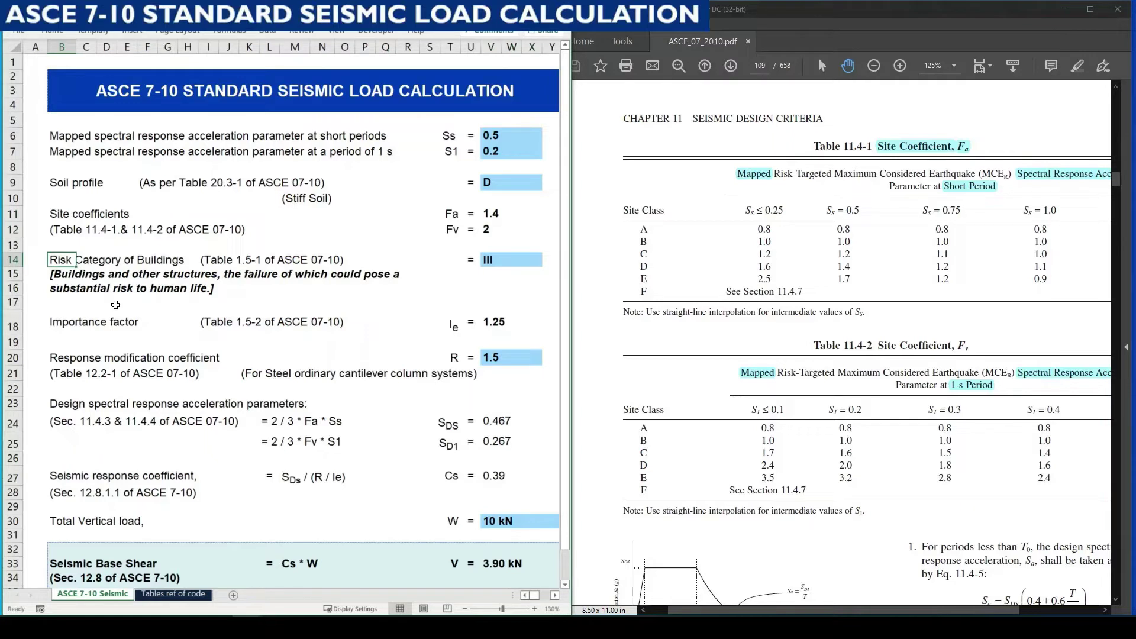
left_click(124, 289)
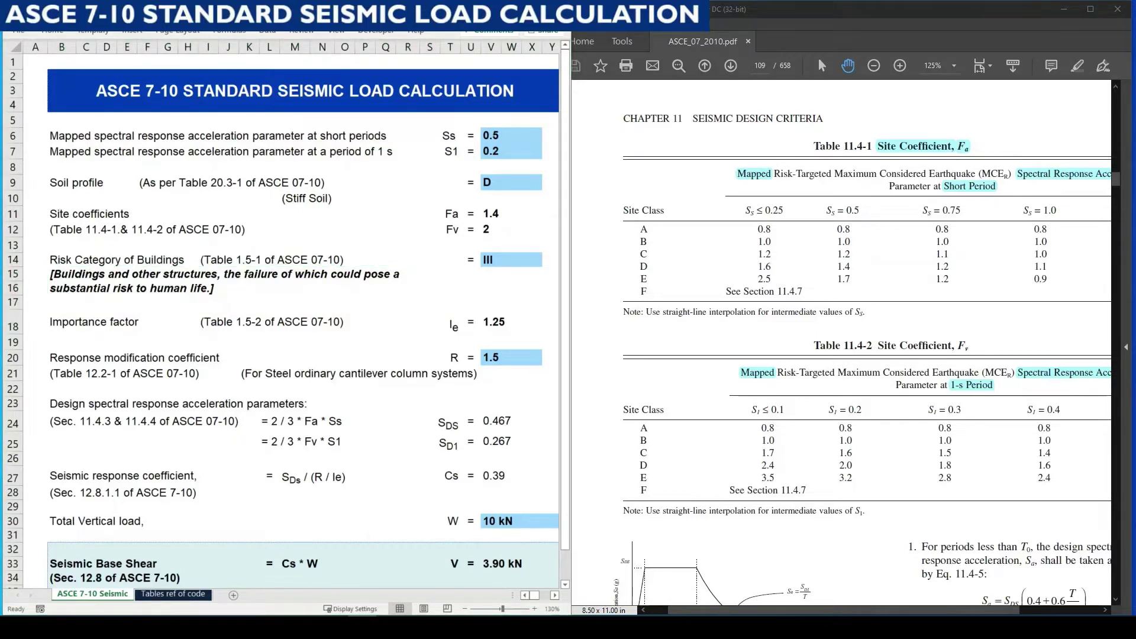
Step: Go to page 45 of the ASCE PDF and read the risk categories in Table 1.5-1
left_click(762, 66)
type("4")
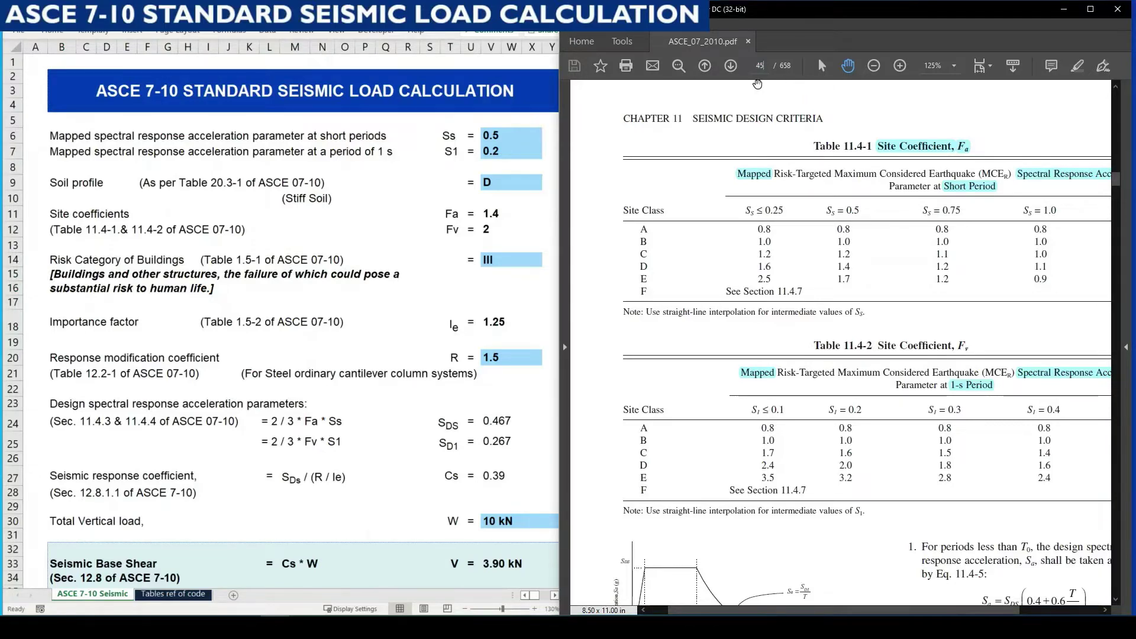
type("5")
key("Return")
scroll(814, 342, "down", 3, "ctrl")
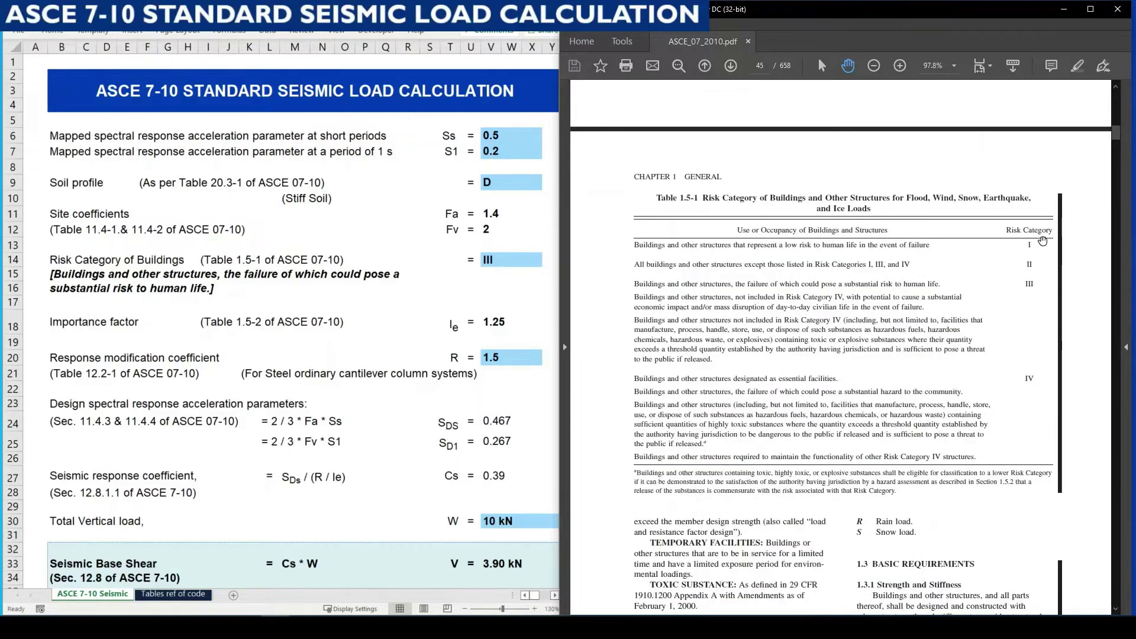
scroll(1043, 241, "up", 4, "ctrl")
scroll(1030, 358, "down", 2)
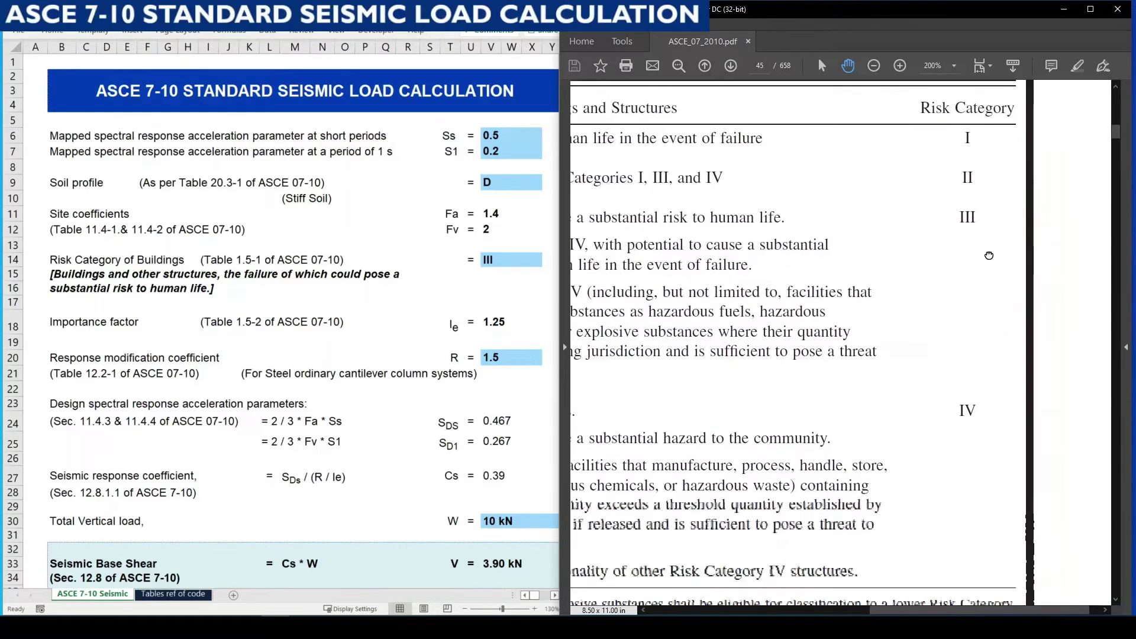
scroll(926, 384, "down", 1, "ctrl")
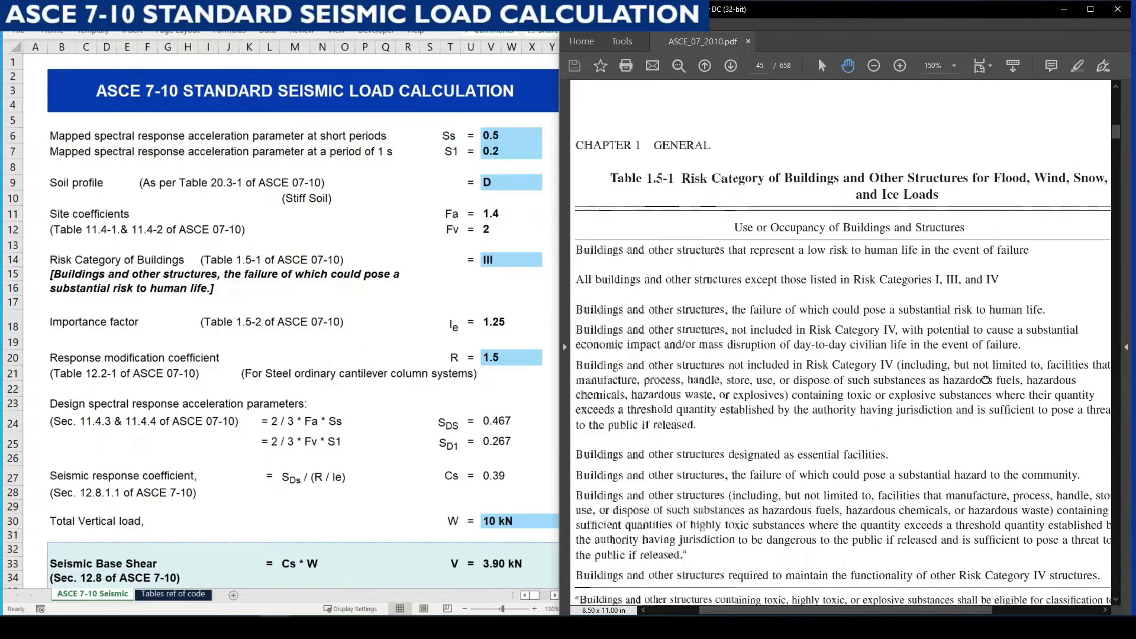
left_click_drag(704, 282, 670, 216)
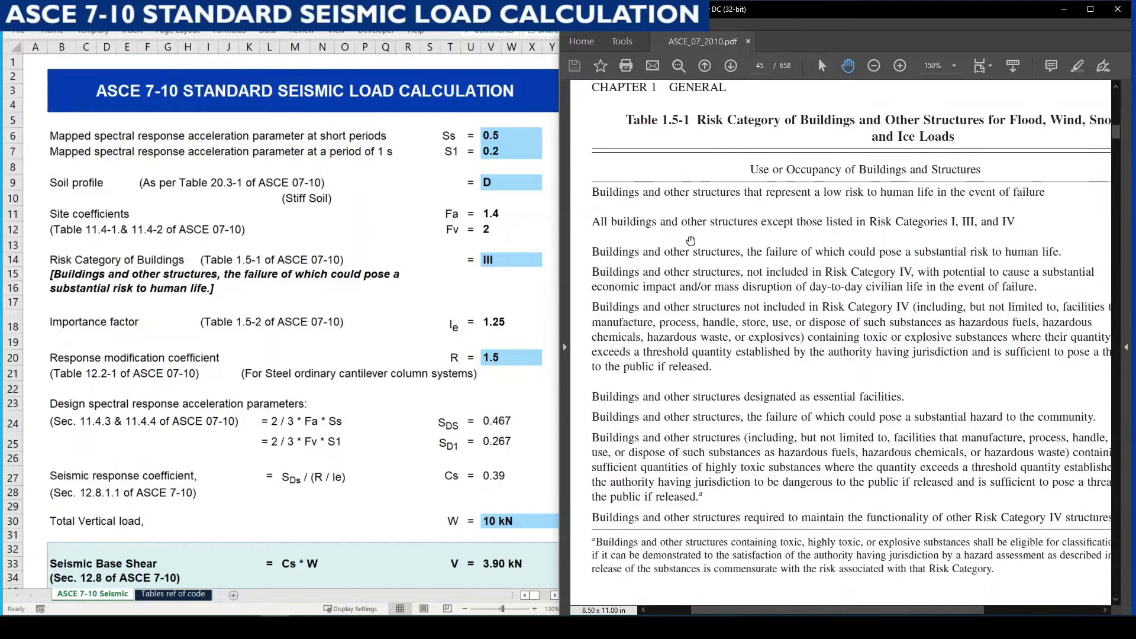
Step: Set the Risk Category of Buildings to II and check its description against Table 1.5-1
left_click(446, 300)
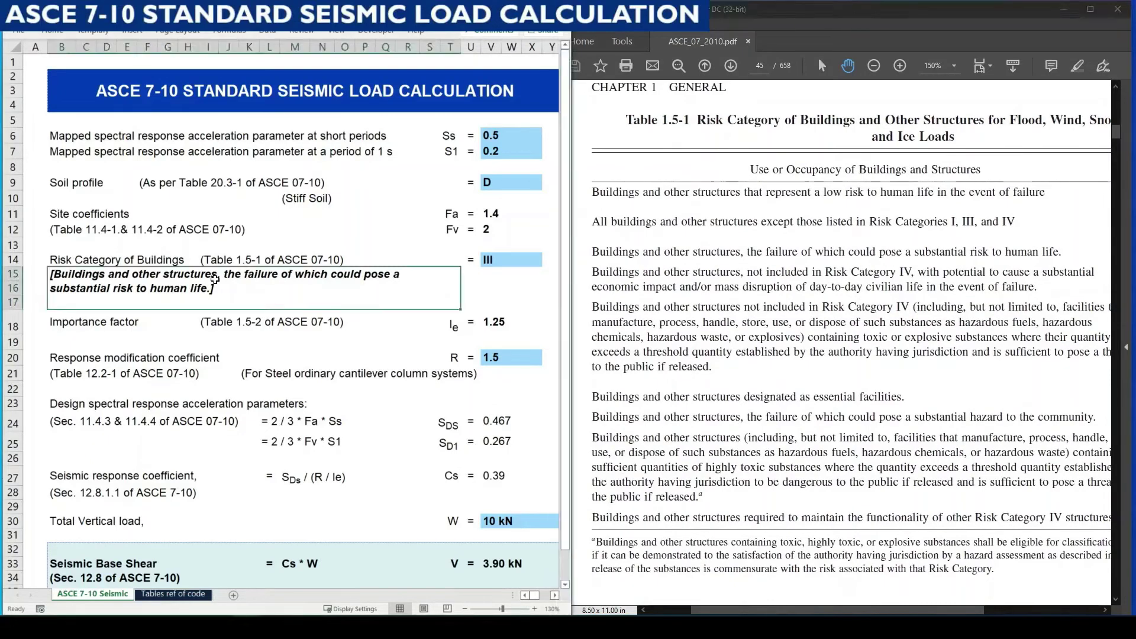
left_click(538, 260)
left_click(548, 261)
left_click(491, 280)
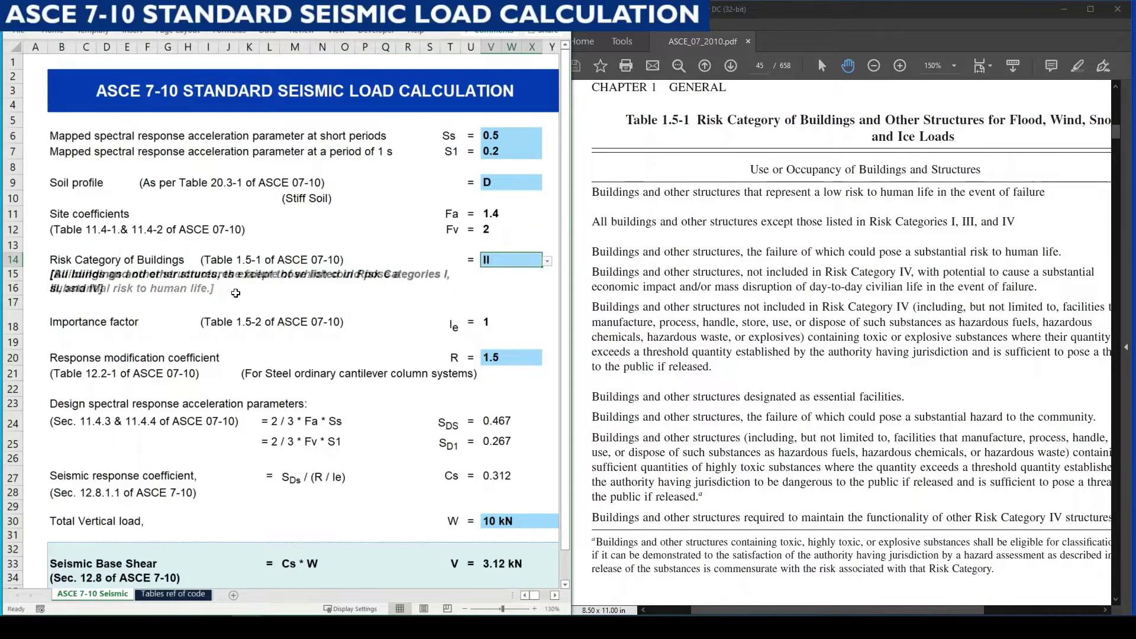
left_click(230, 282)
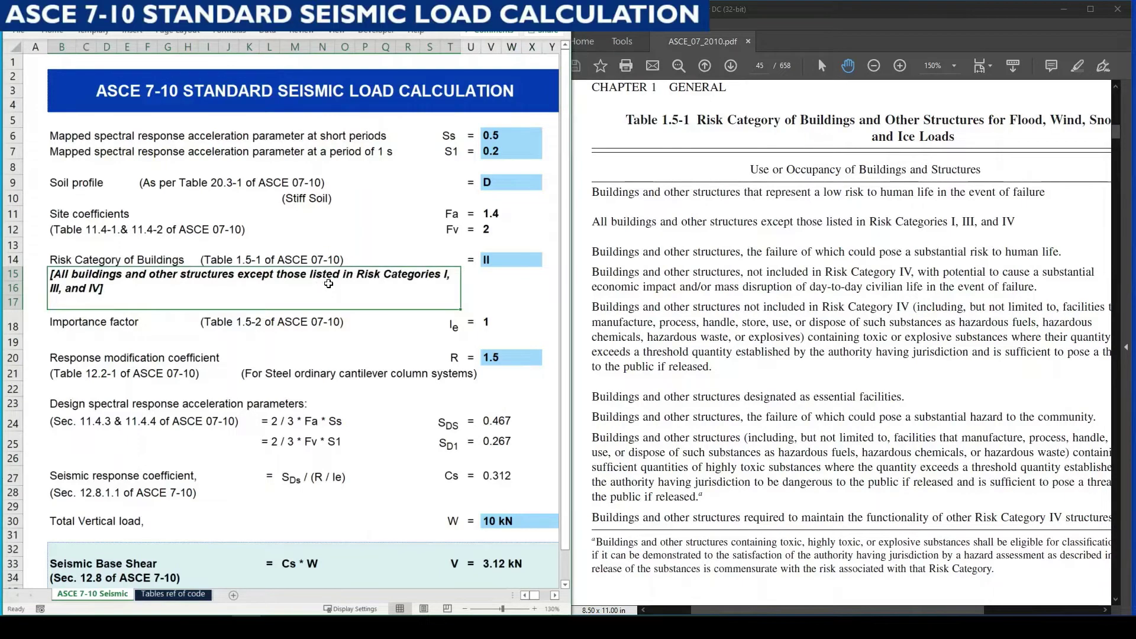
Step: Set the Risk Category of Buildings to III and check its description
left_click(509, 262)
left_click(547, 261)
left_click(465, 294)
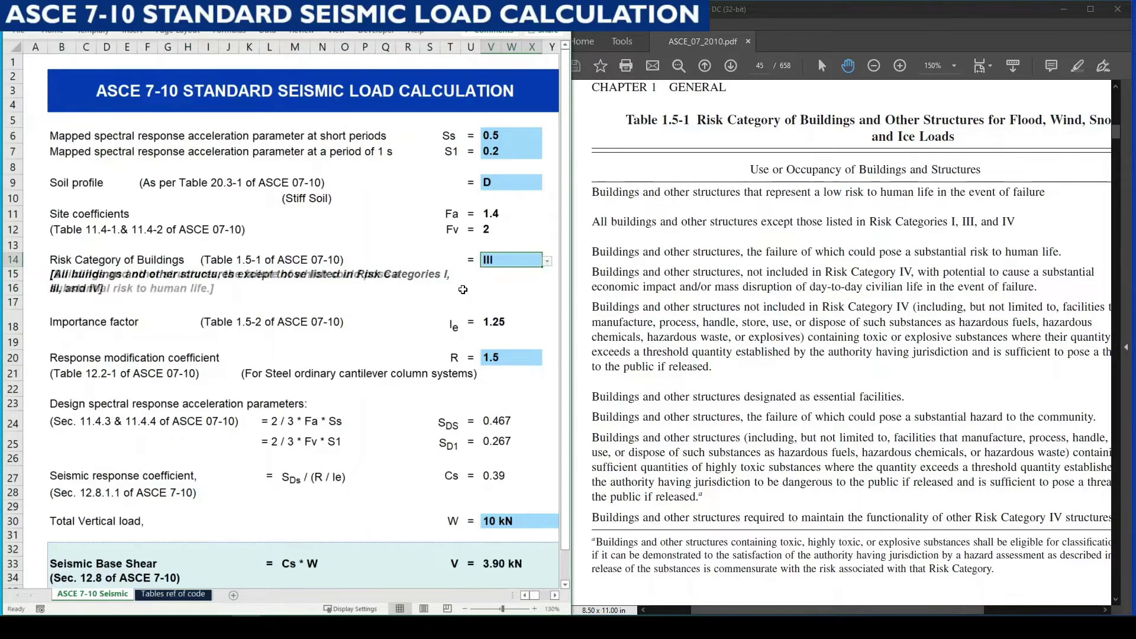
left_click(225, 279)
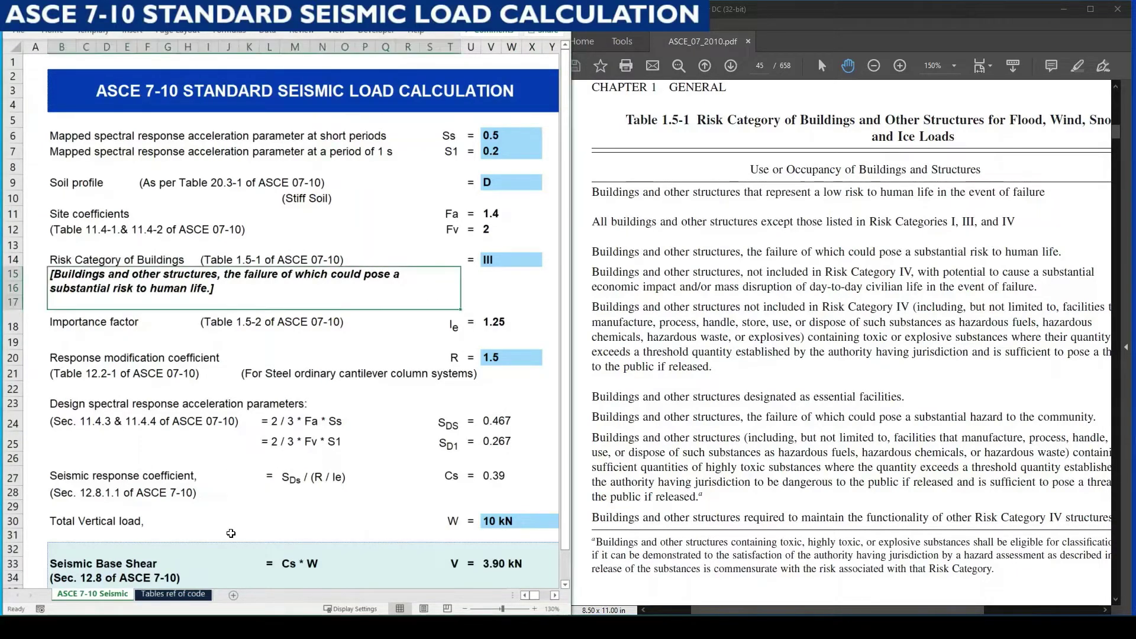
Step: Compare the risk category table on the "Tables ref of code" sheet with Table 1.5-1 in the PDF
key("ctrl+0")
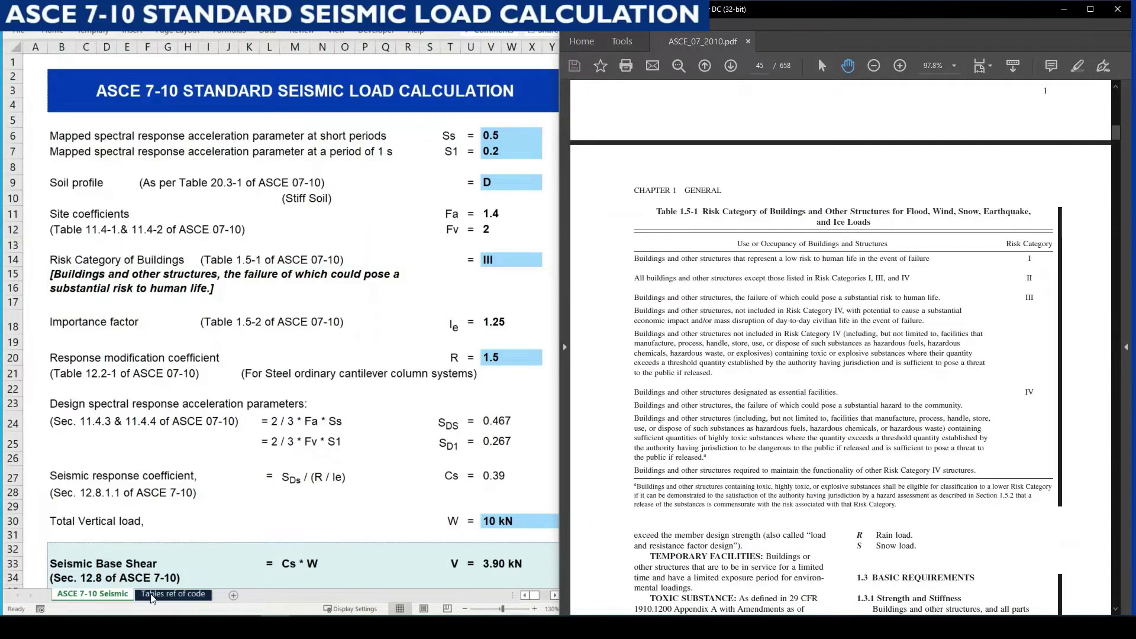
key("ctrl+Page_Down")
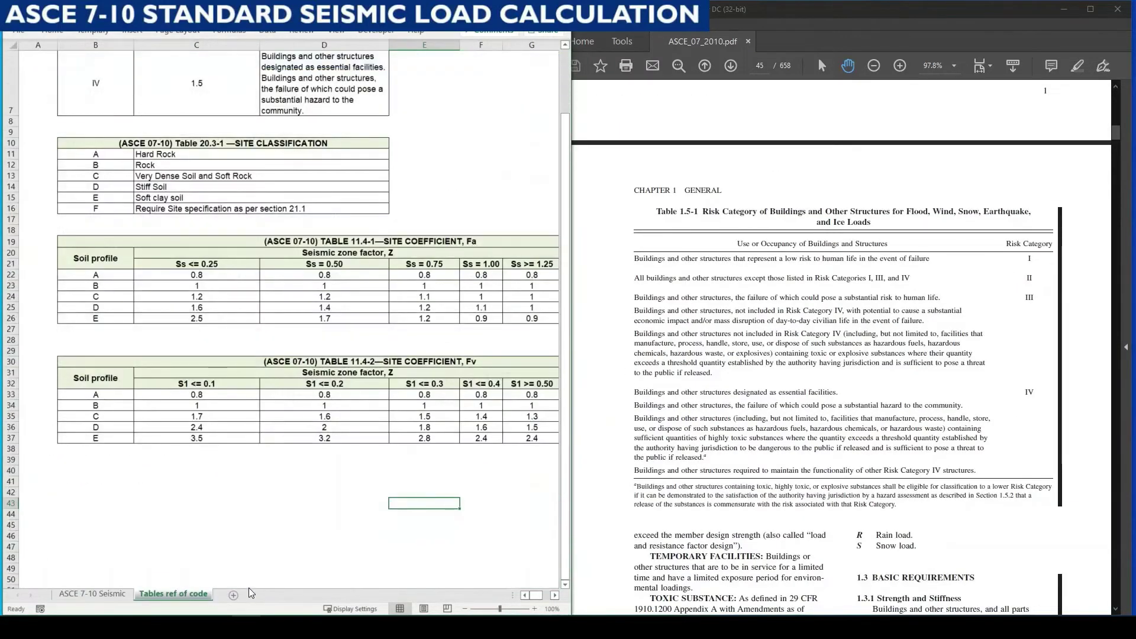
scroll(263, 554, "up", 2)
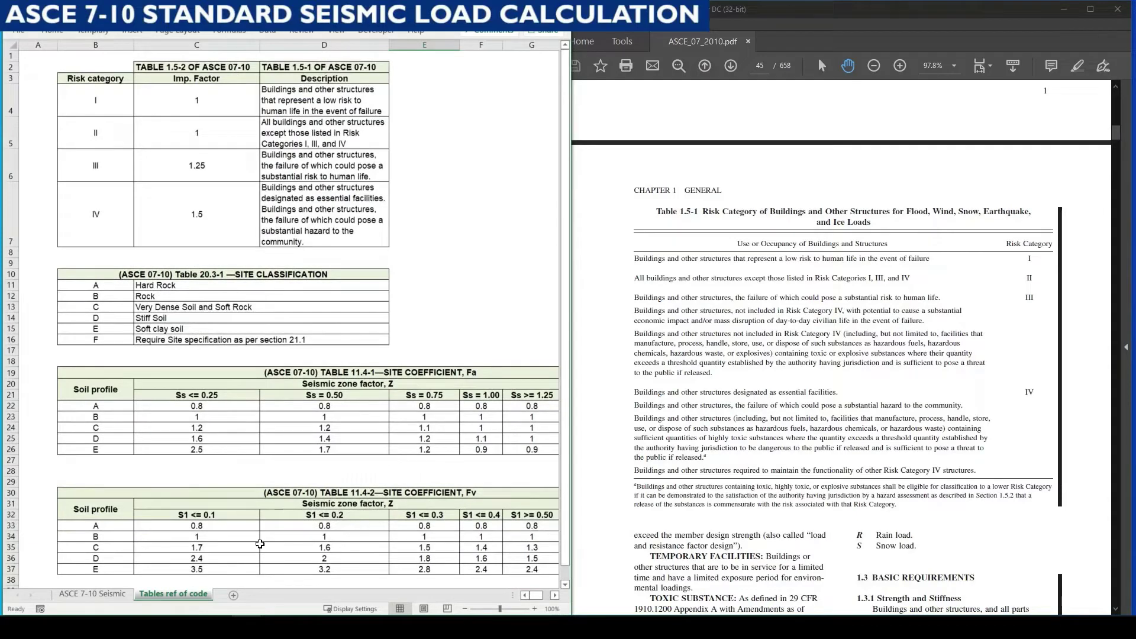
left_click_drag(103, 77, 373, 237)
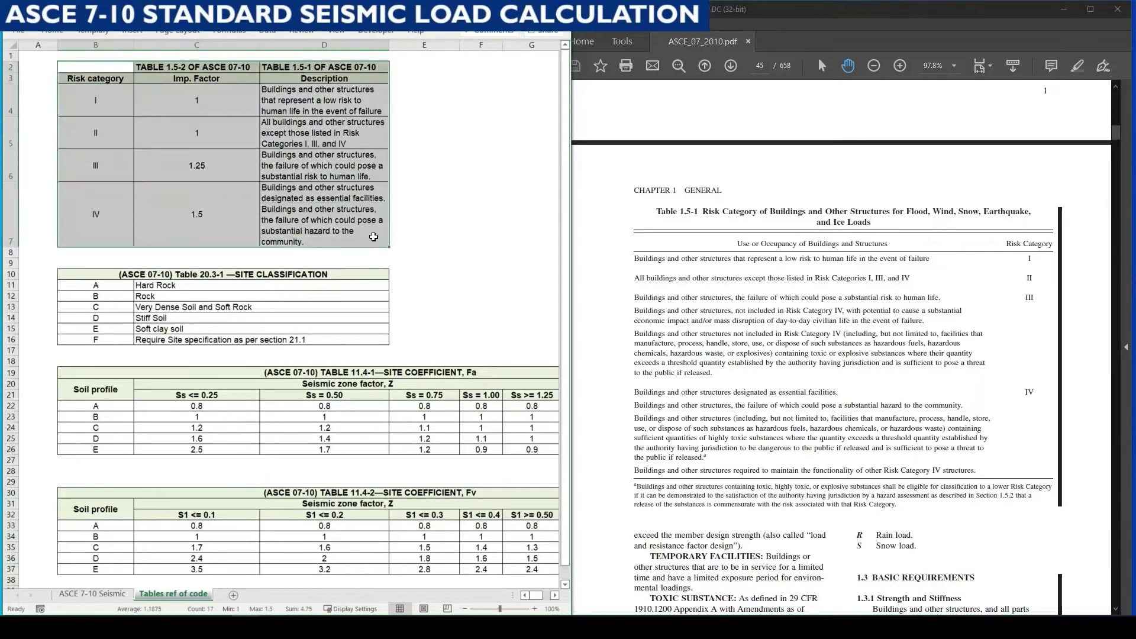
left_click(775, 297)
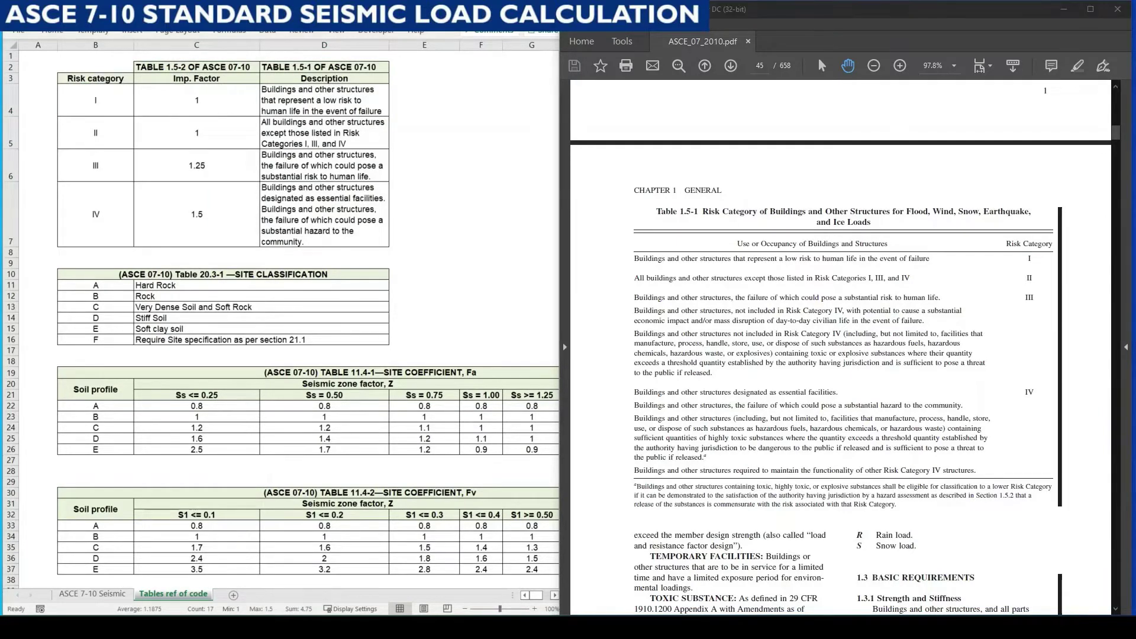
left_click(138, 540)
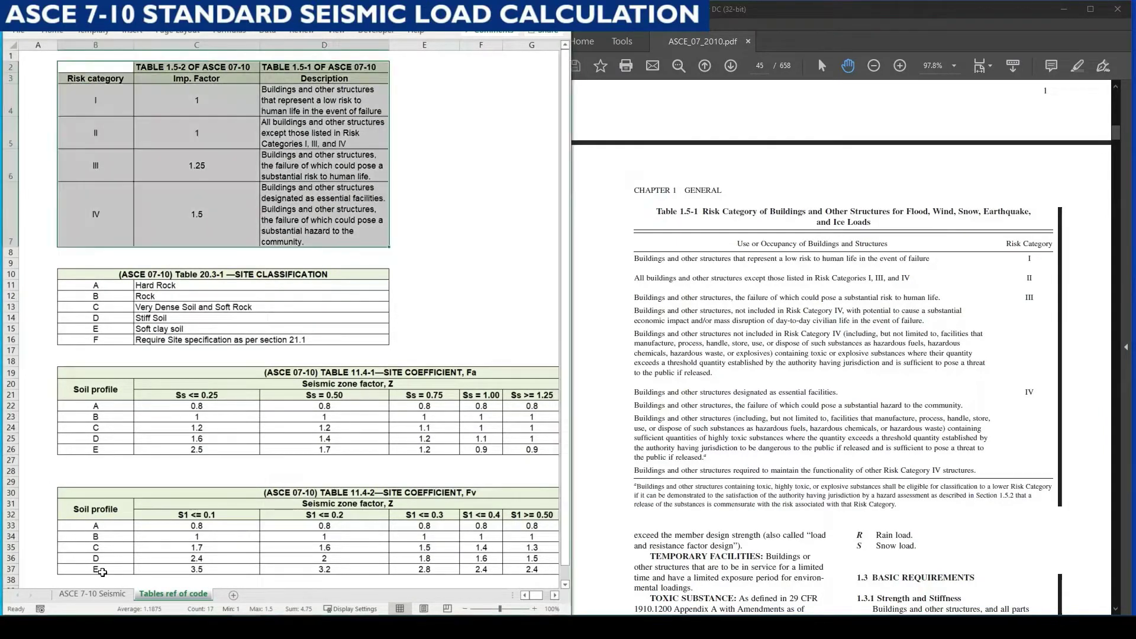
Step: Return to the "ASCE 7-10 Seismic" sheet, select III again as Risk Category of Buildings, and check its description
left_click(93, 593)
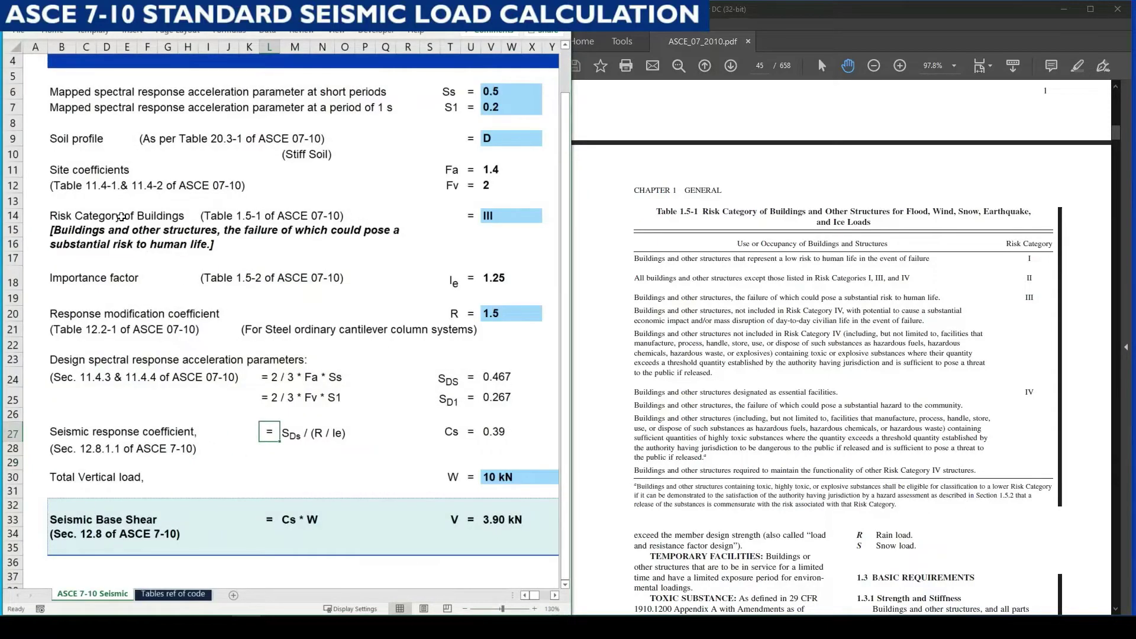
left_click(497, 216)
left_click(547, 217)
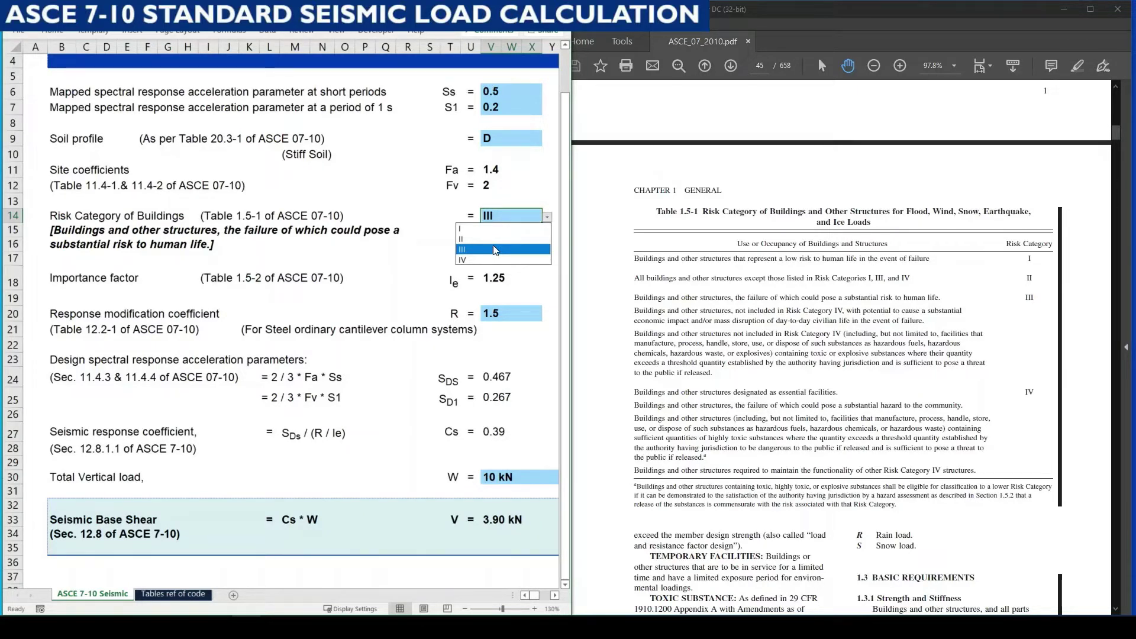
left_click(496, 250)
left_click(176, 244)
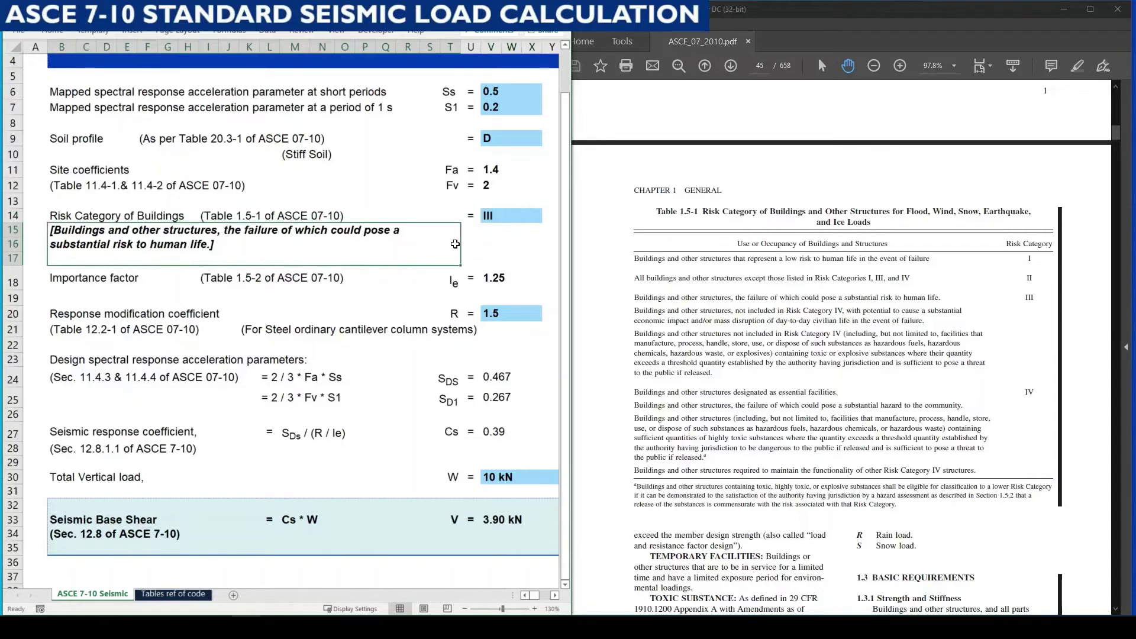
left_click(509, 216)
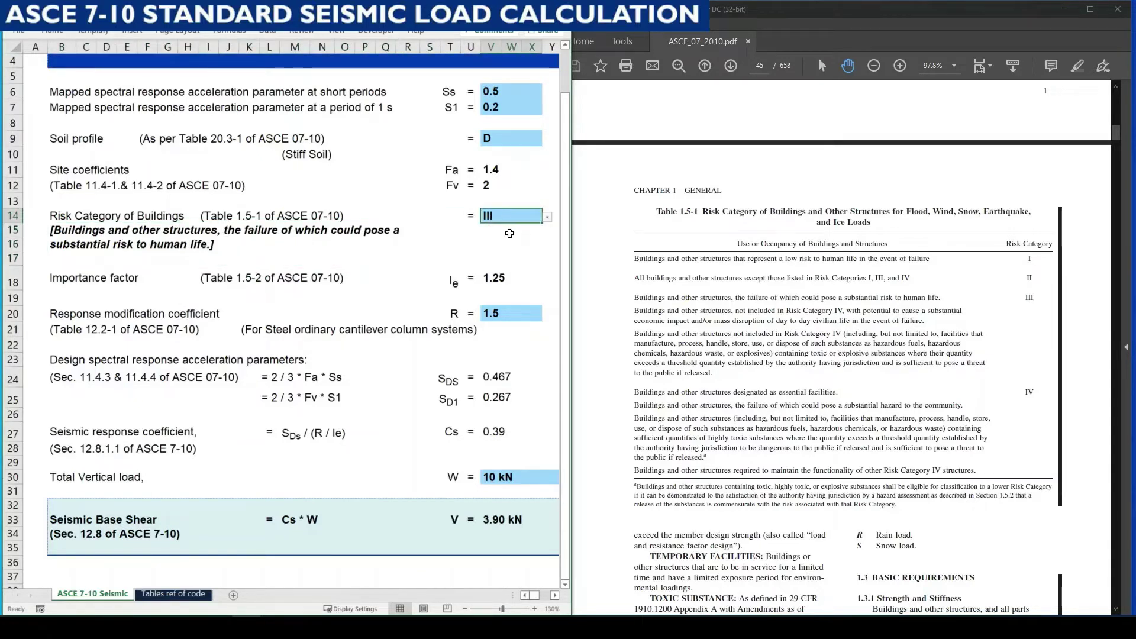
left_click(500, 247)
Step: Look up the seismic importance factor by risk category in Table 1.5-2 on page 48 of the ASCE PDF
left_click(497, 277)
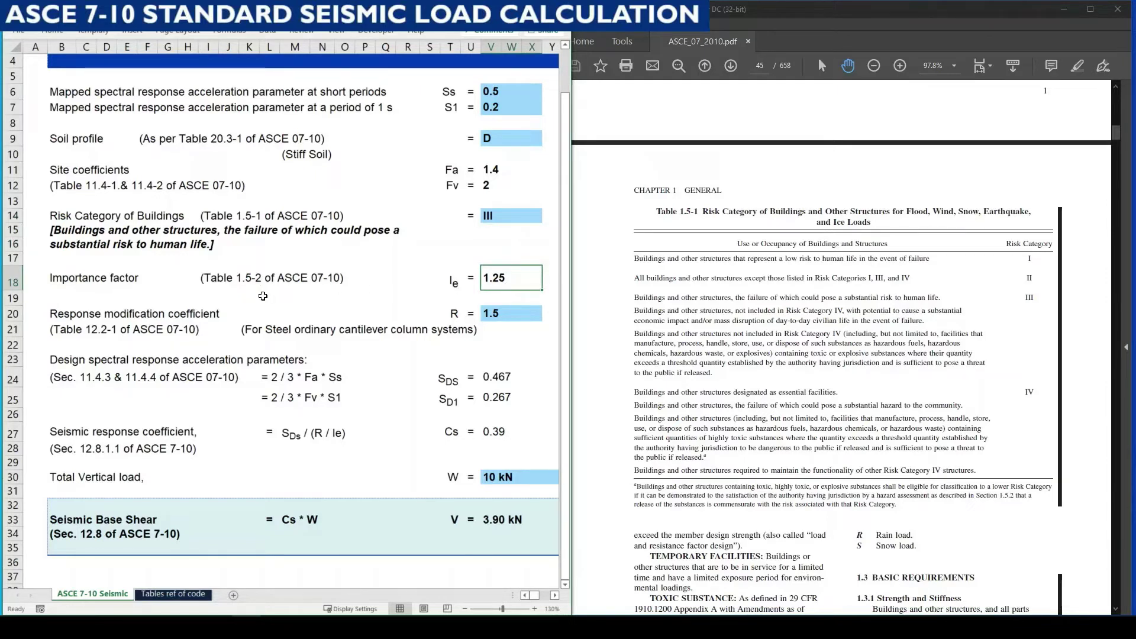
left_click(241, 296)
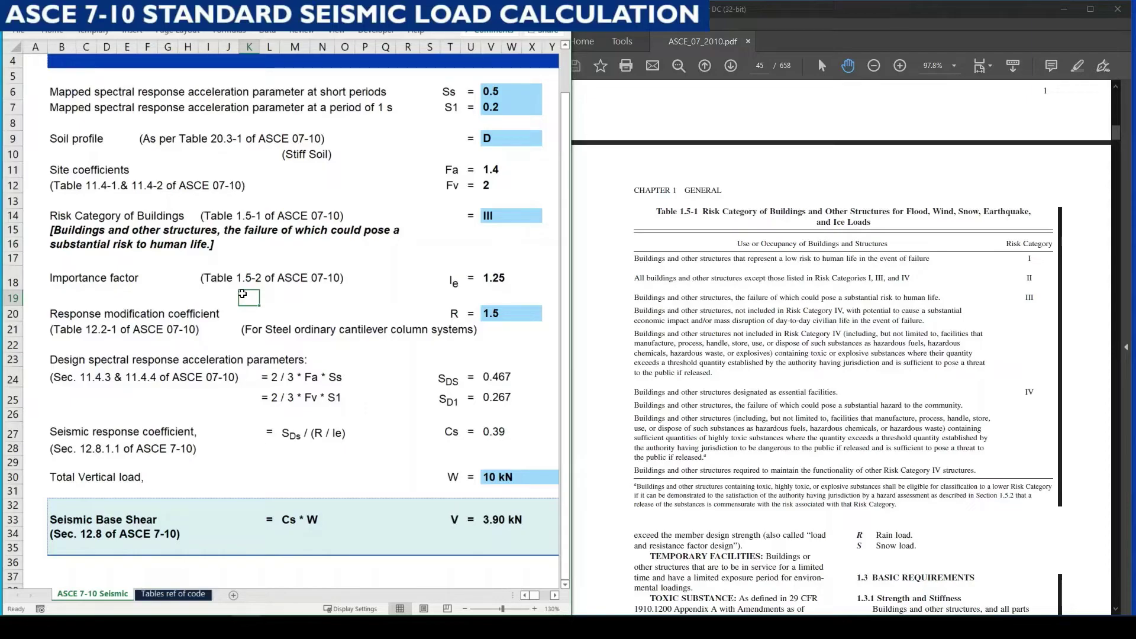
left_click(760, 330)
scroll(760, 329, "down", 10)
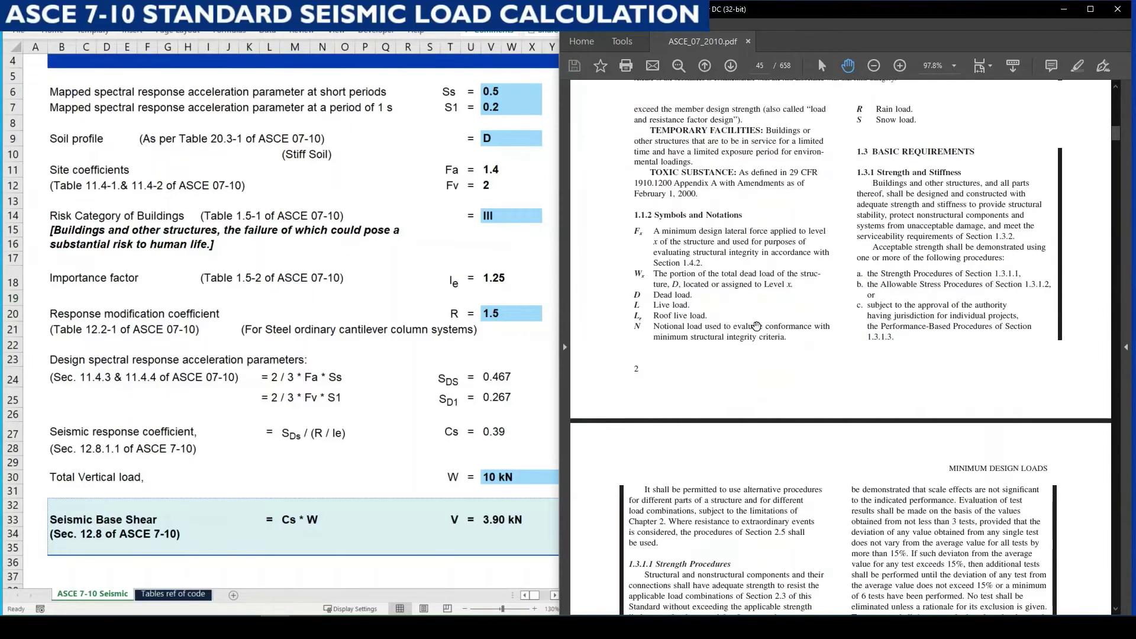
scroll(760, 330, "down", 20)
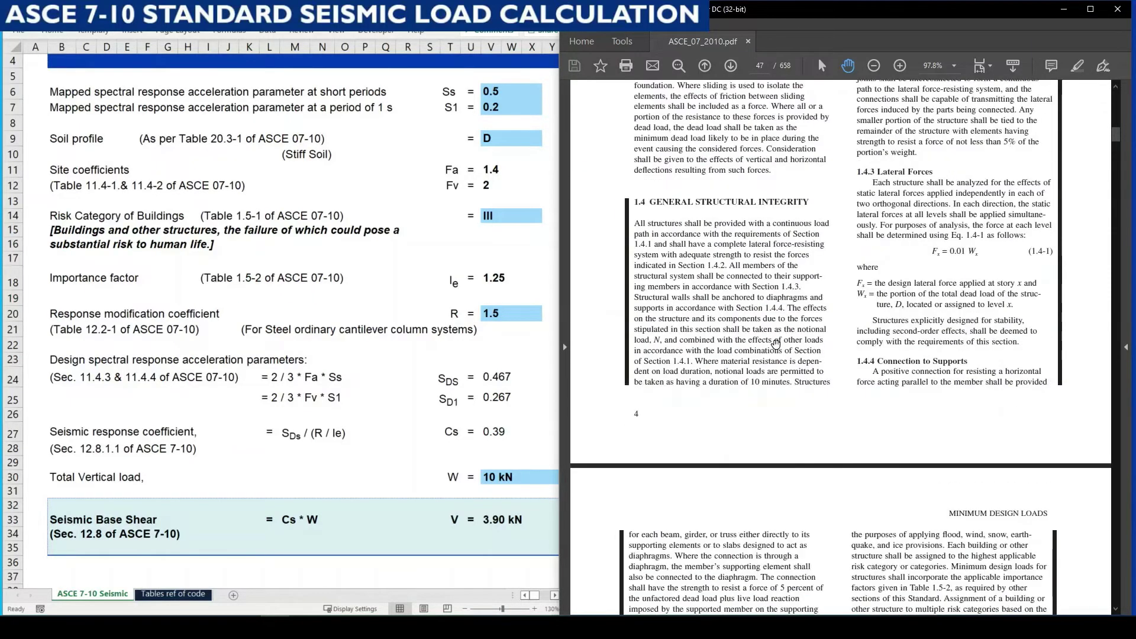
scroll(779, 351, "down", 2)
scroll(779, 351, "up", 2, "ctrl")
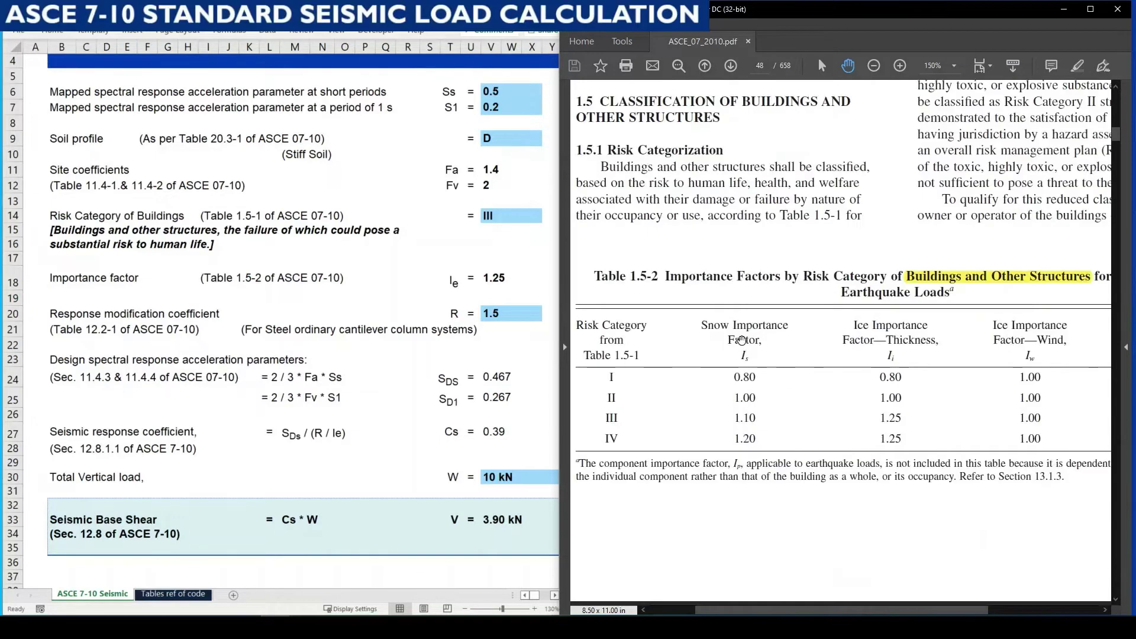
scroll(686, 296, "right", 2)
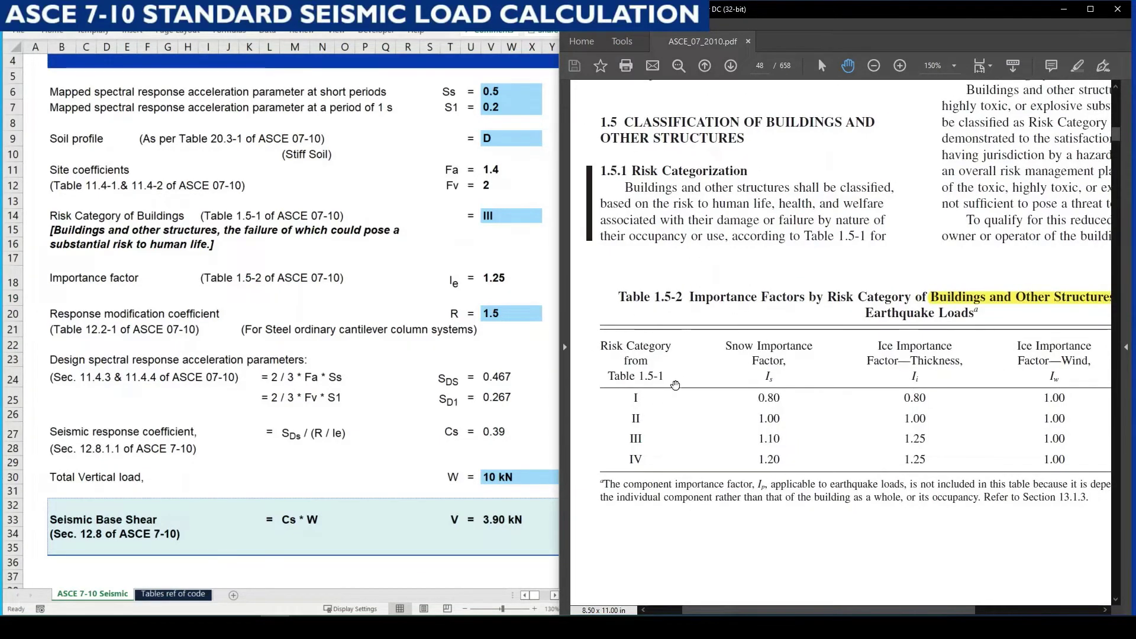
scroll(817, 449, "right", 5)
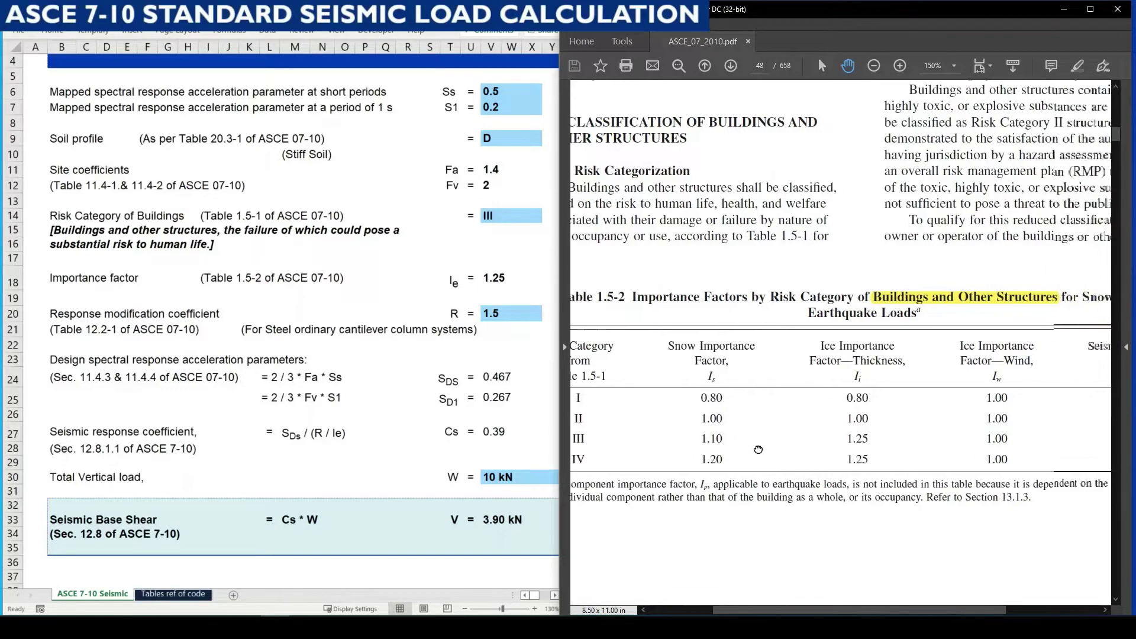
scroll(989, 445, "right", 6)
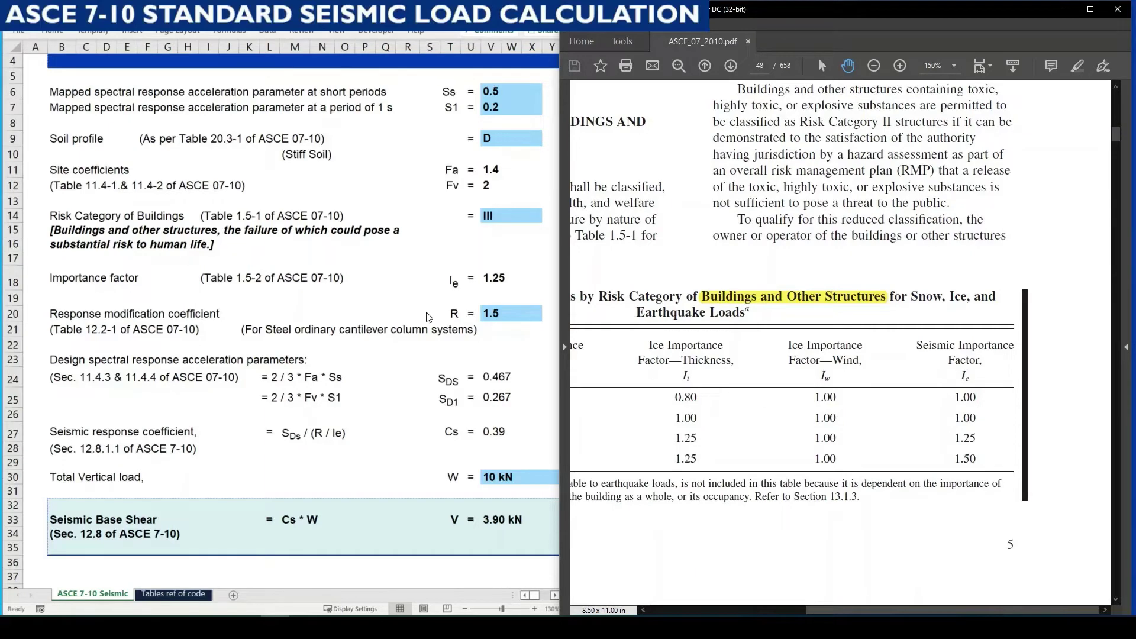
Step: Compare the importance factor Ie and the factors on the "Tables ref of code" sheet with Table 1.5-2 in the PDF
left_click(464, 284)
double_click(497, 278)
key("Escape")
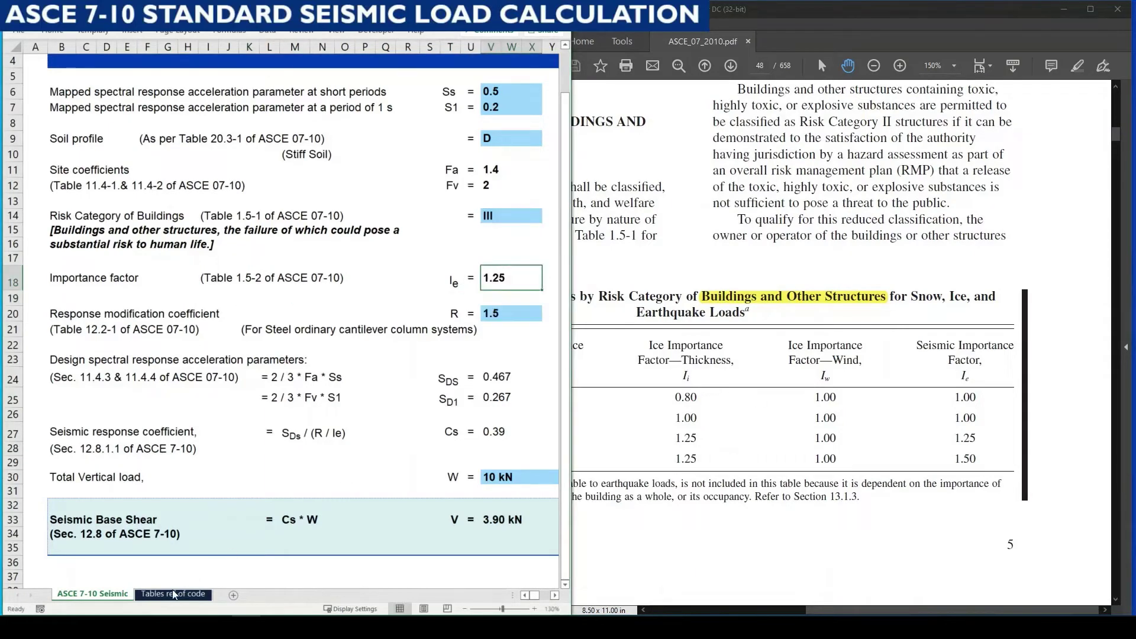
left_click(173, 593)
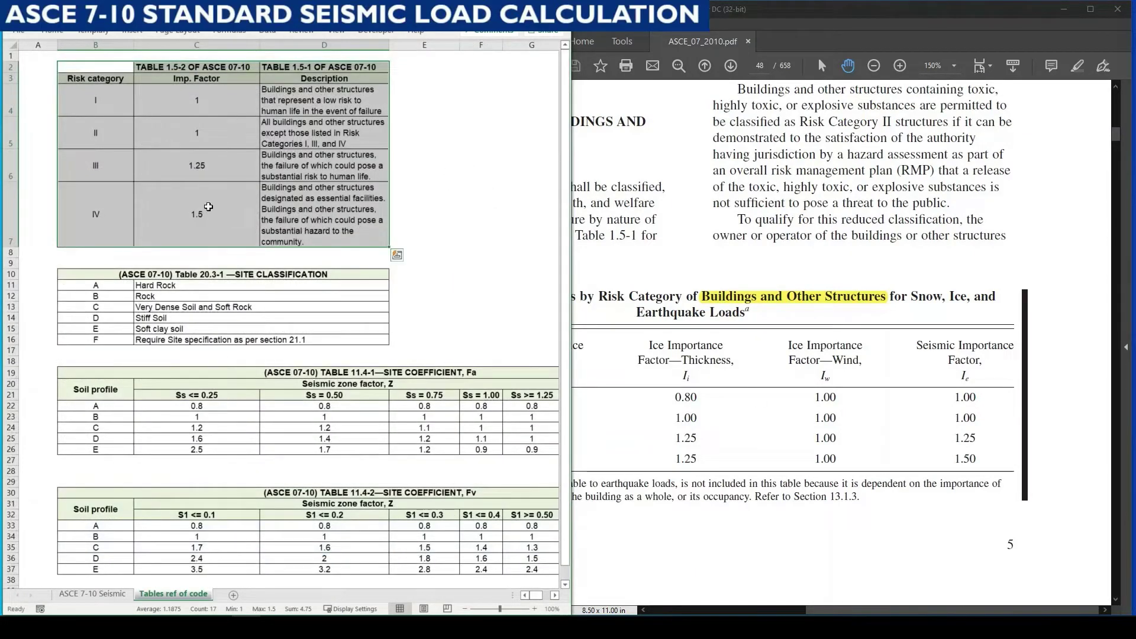
left_click_drag(197, 80, 281, 230)
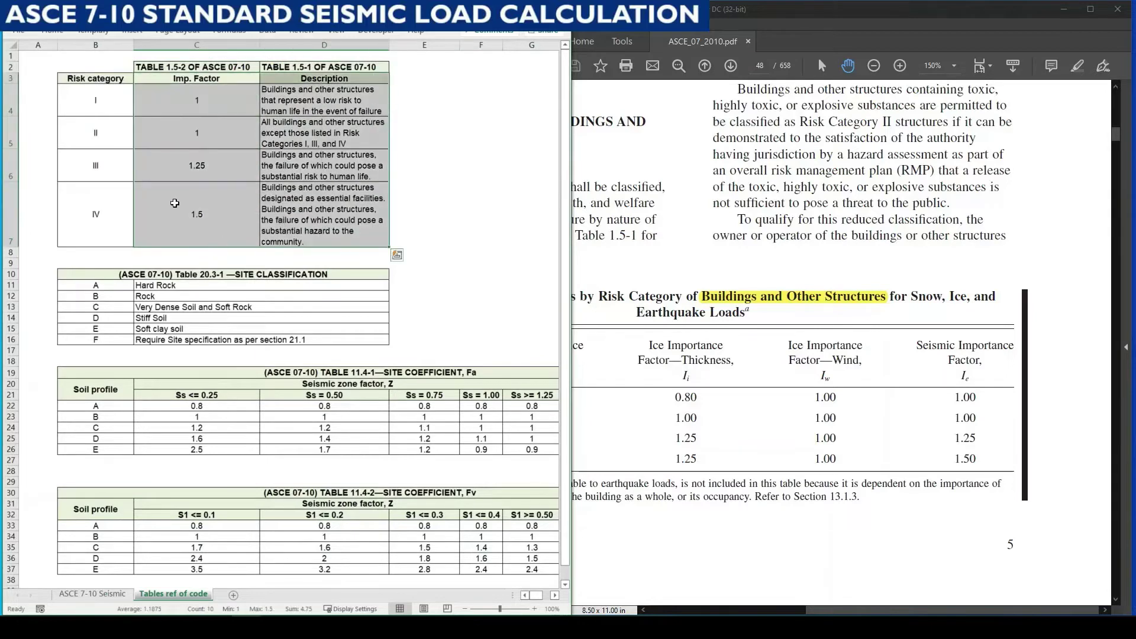
Step: Review the response modification coefficient R on the "ASCE 7-10 Seismic" sheet, then go to page 120 of the PDF for Table 12.2-1
left_click(95, 594)
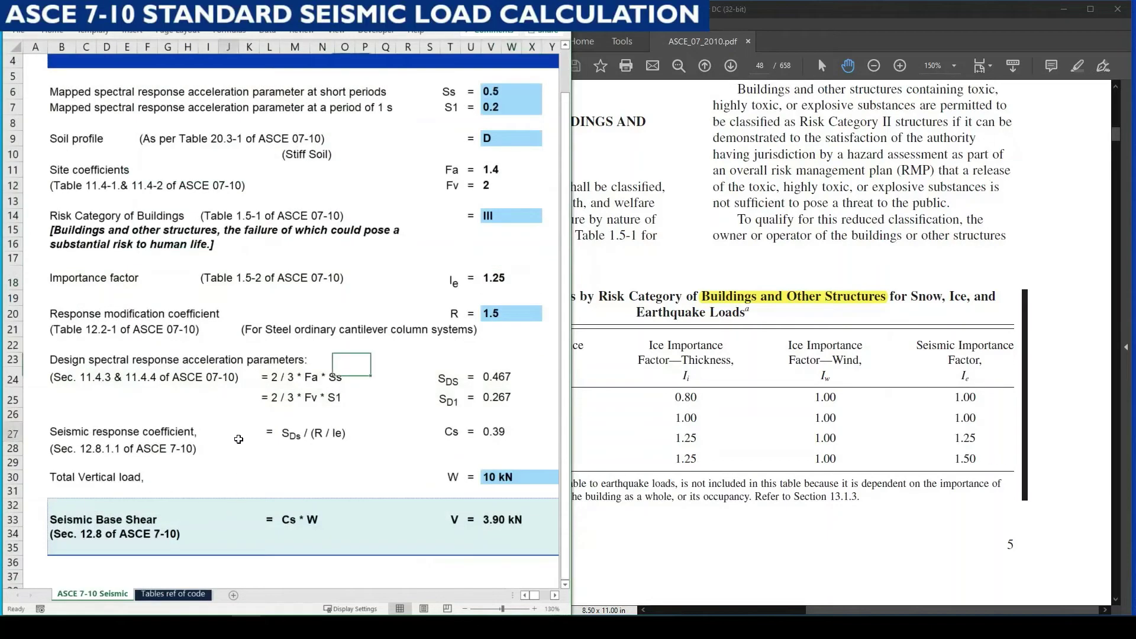
left_click(503, 313)
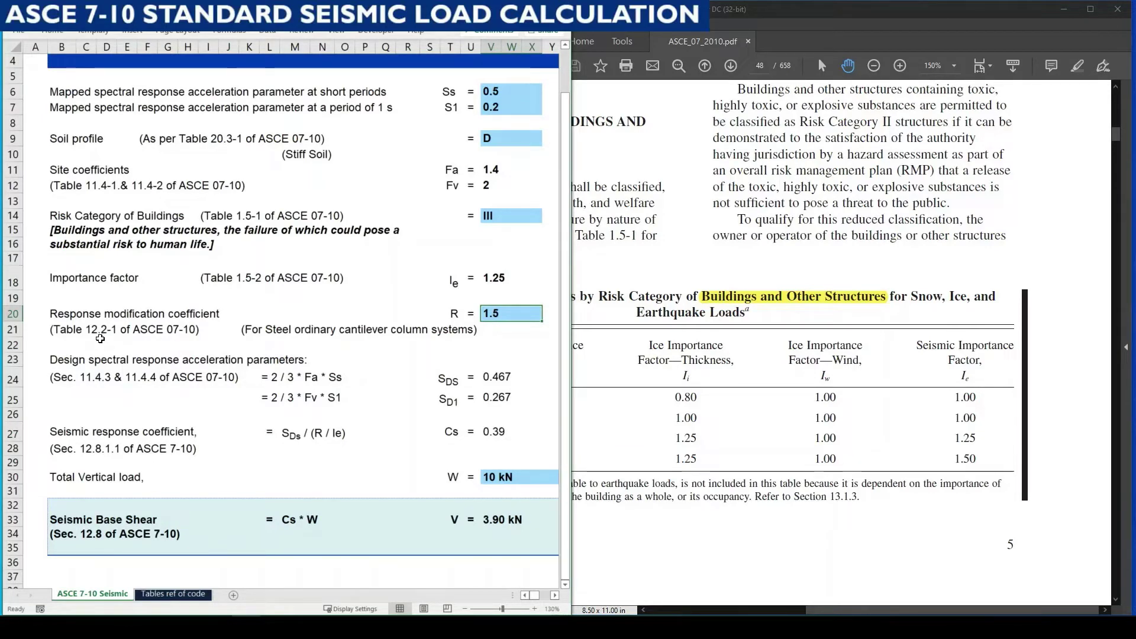
scroll(98, 319, "down", 1)
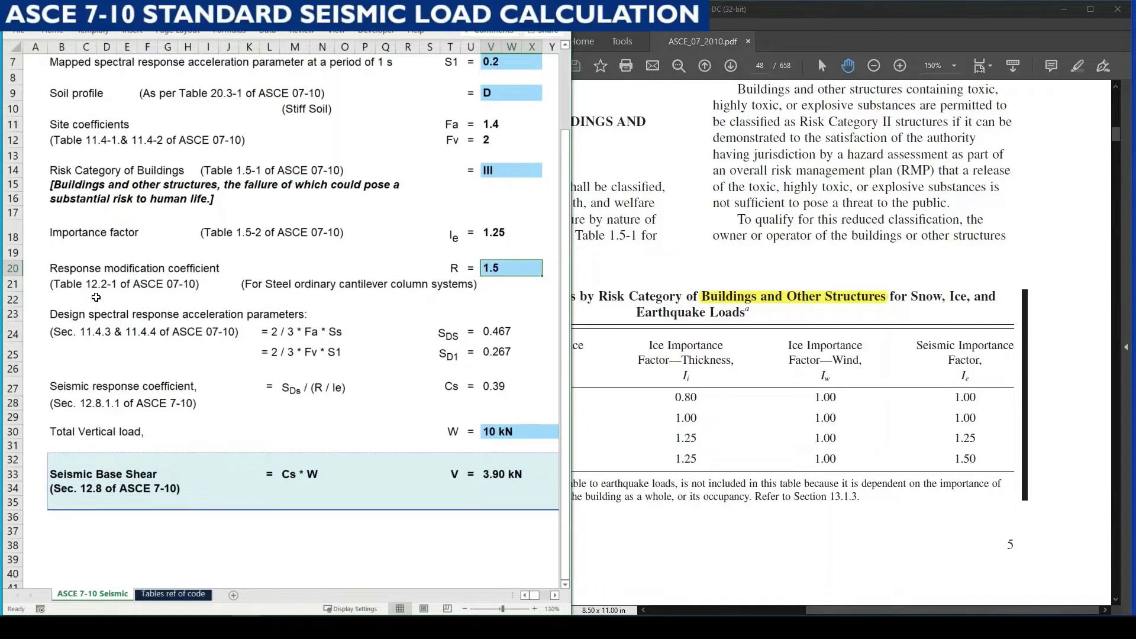
left_click(124, 298)
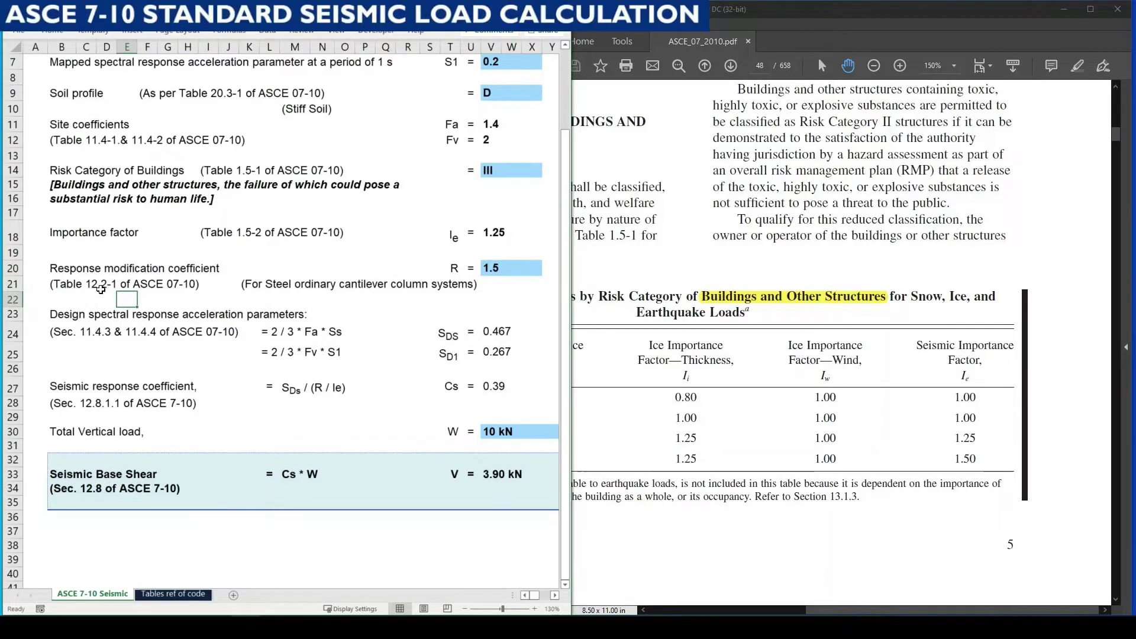
key("alt+Tab")
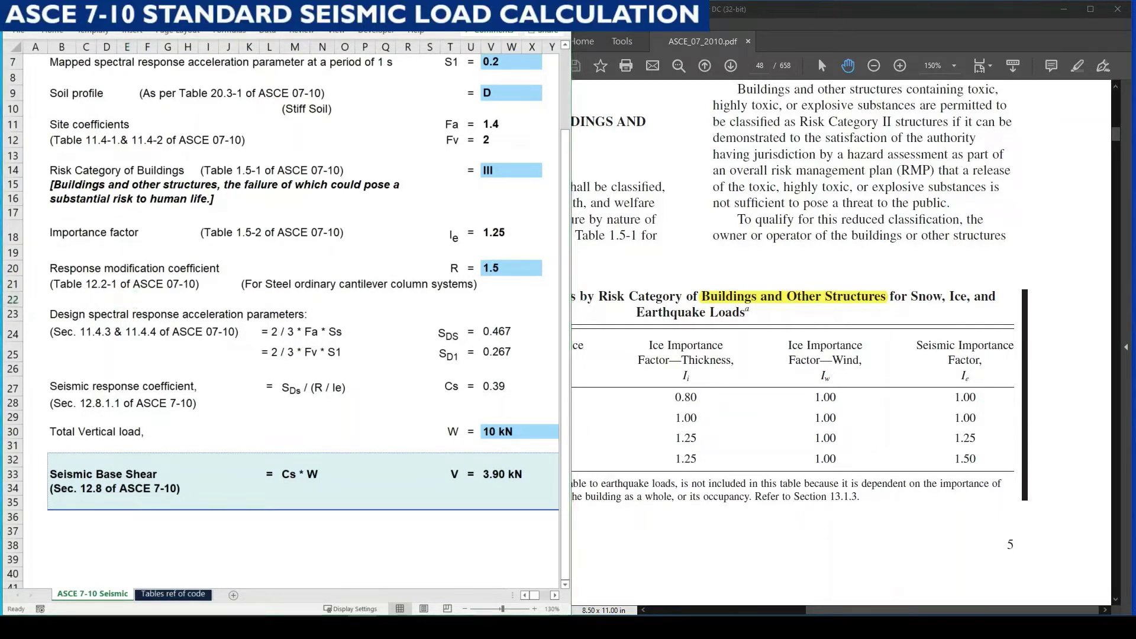
left_click(760, 74)
left_click(761, 67)
type("120")
key("Return")
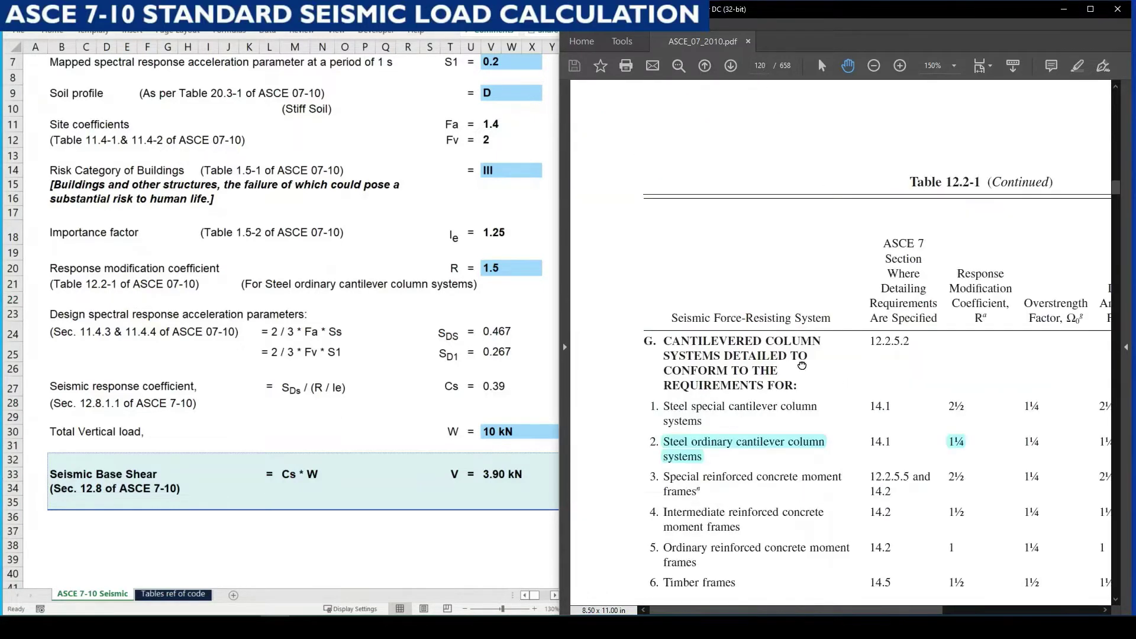
Step: Go back through the continued pages of Table 12.2-1 to its beginning on page 116 of the PDF
scroll(803, 368, "down", 3, "ctrl")
scroll(799, 255, "up", 4)
scroll(799, 254, "down", 5)
scroll(674, 387, "up", 3, "ctrl")
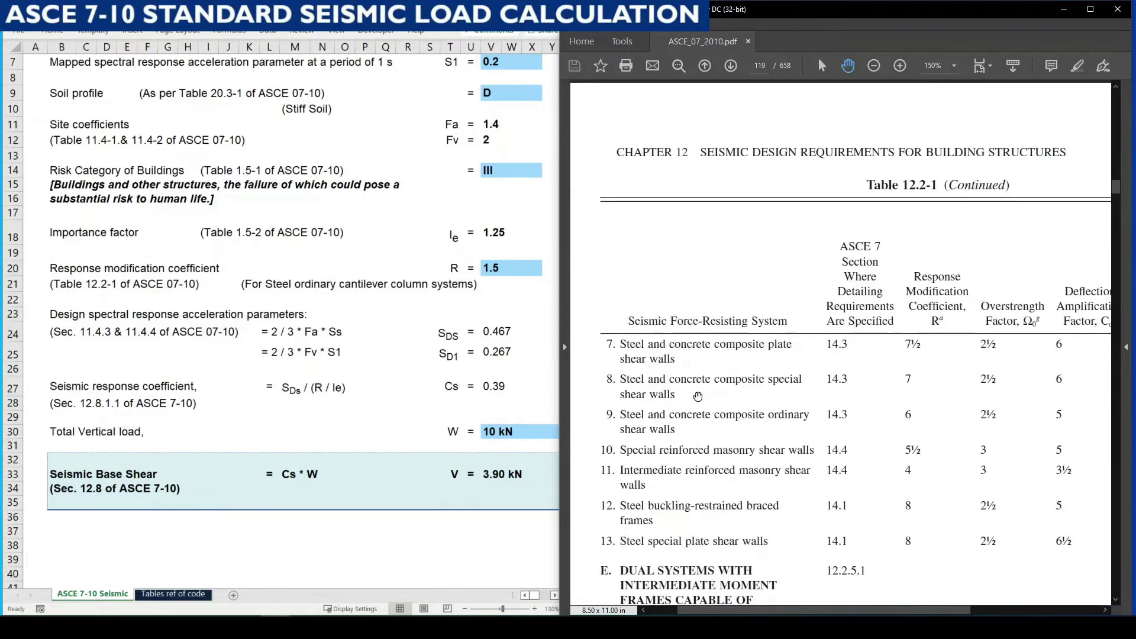
scroll(695, 400, "up", 15)
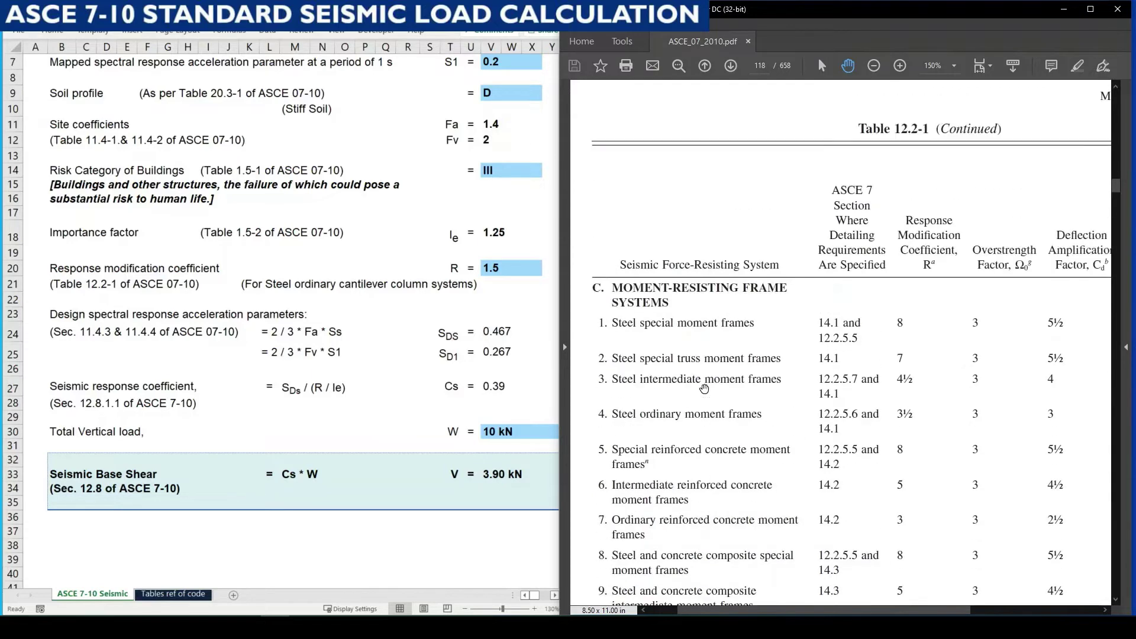
scroll(704, 388, "up", 12)
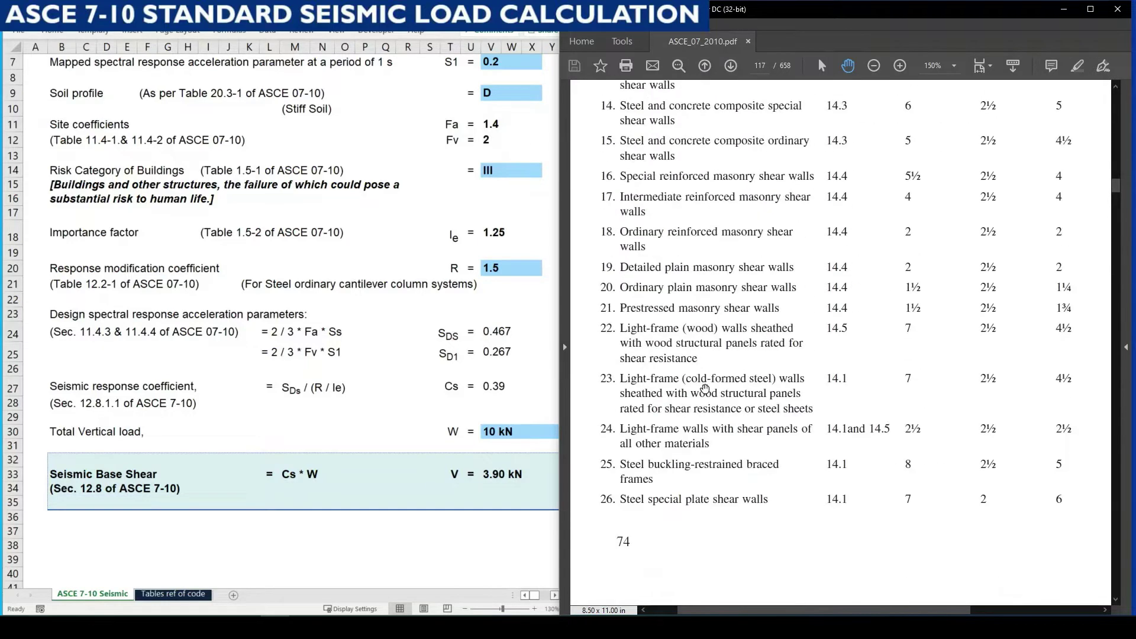
scroll(706, 387, "down", 1, "ctrl")
scroll(705, 388, "up", 10)
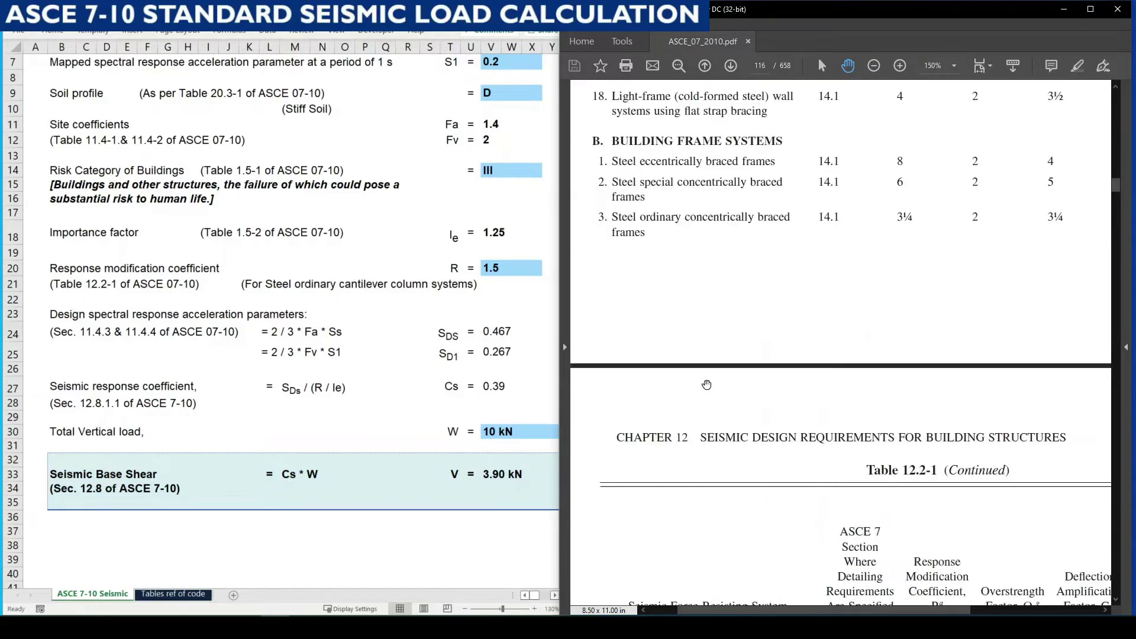
scroll(707, 385, "up", 10)
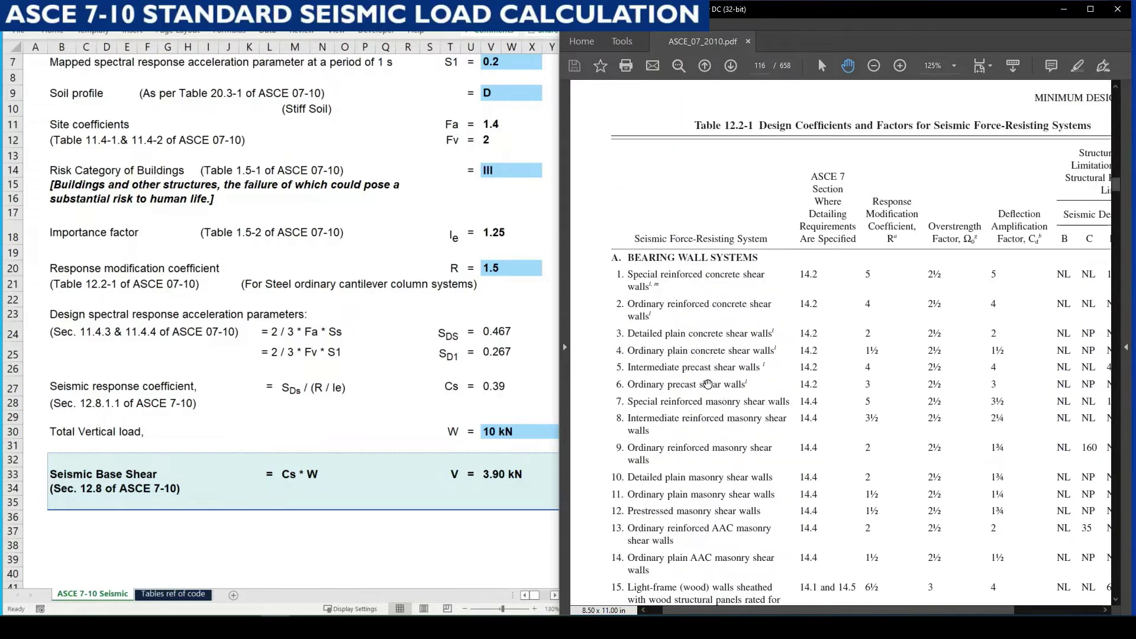
Step: Read the response modification coefficients for bearing wall systems and building frame systems in Table 12.2-1
scroll(695, 332, "down", 3)
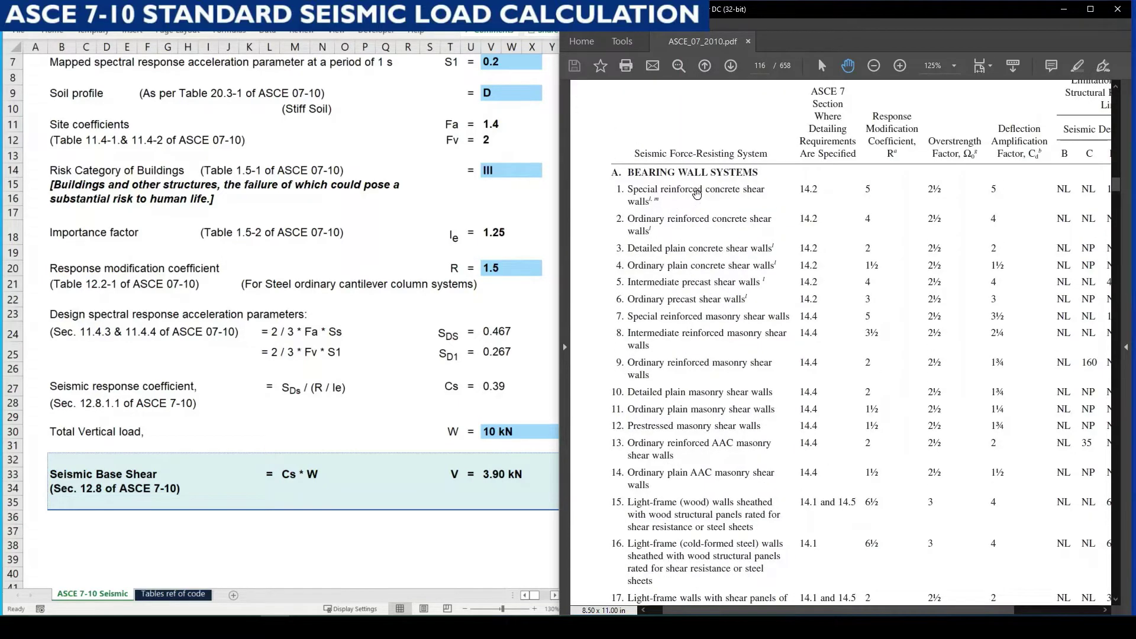
scroll(710, 201, "down", 1)
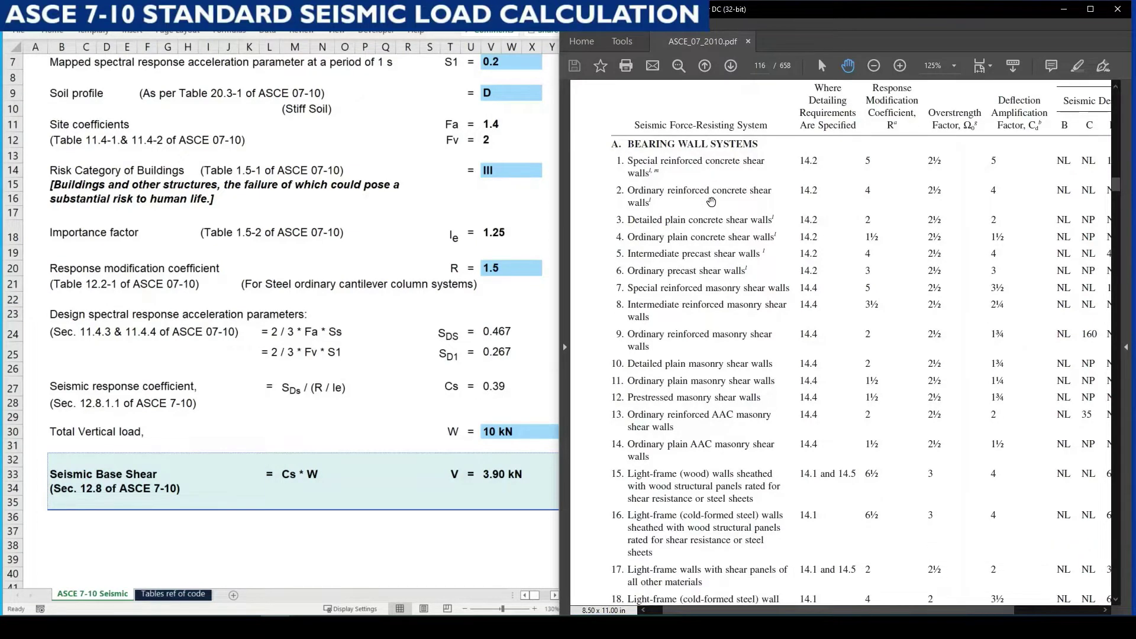
scroll(666, 196, "down", 2)
scroll(666, 199, "down", 1)
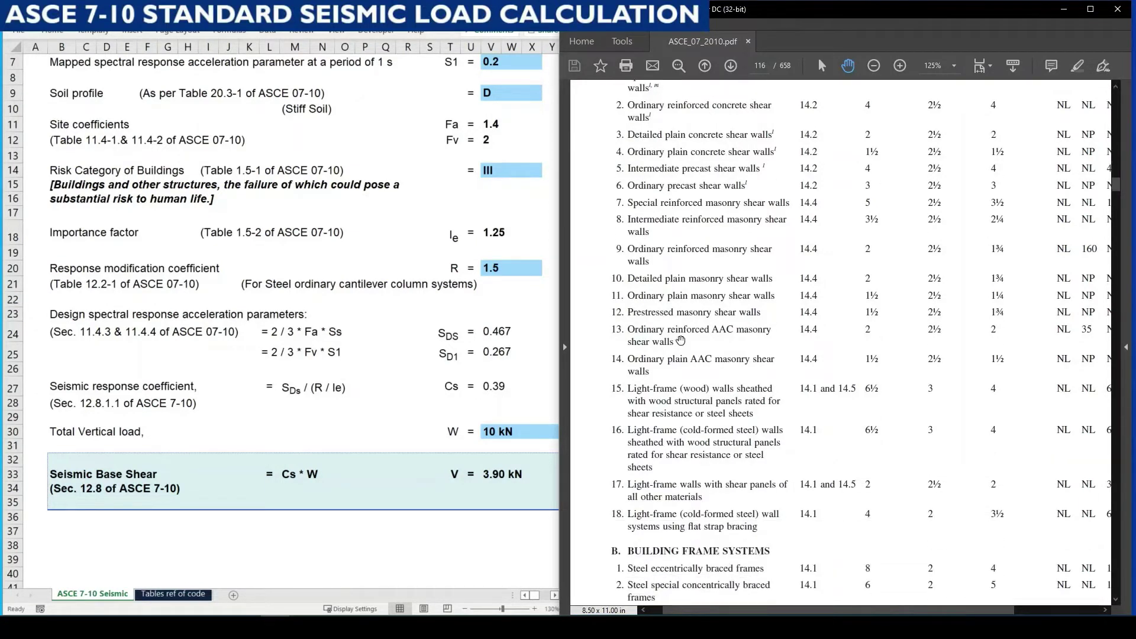
scroll(670, 481, "down", 3)
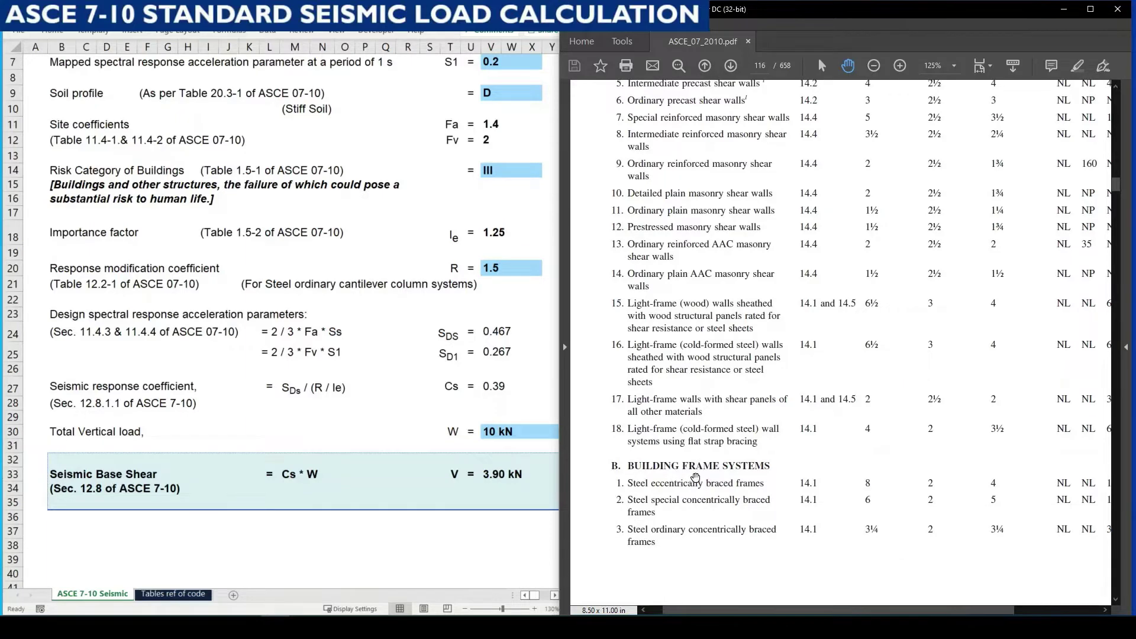
scroll(690, 477, "down", 3)
left_click_drag(653, 453, 676, 368)
Step: Read the response modification coefficients for moment-resisting frame systems on page 118 of the PDF
scroll(642, 424, "down", 12)
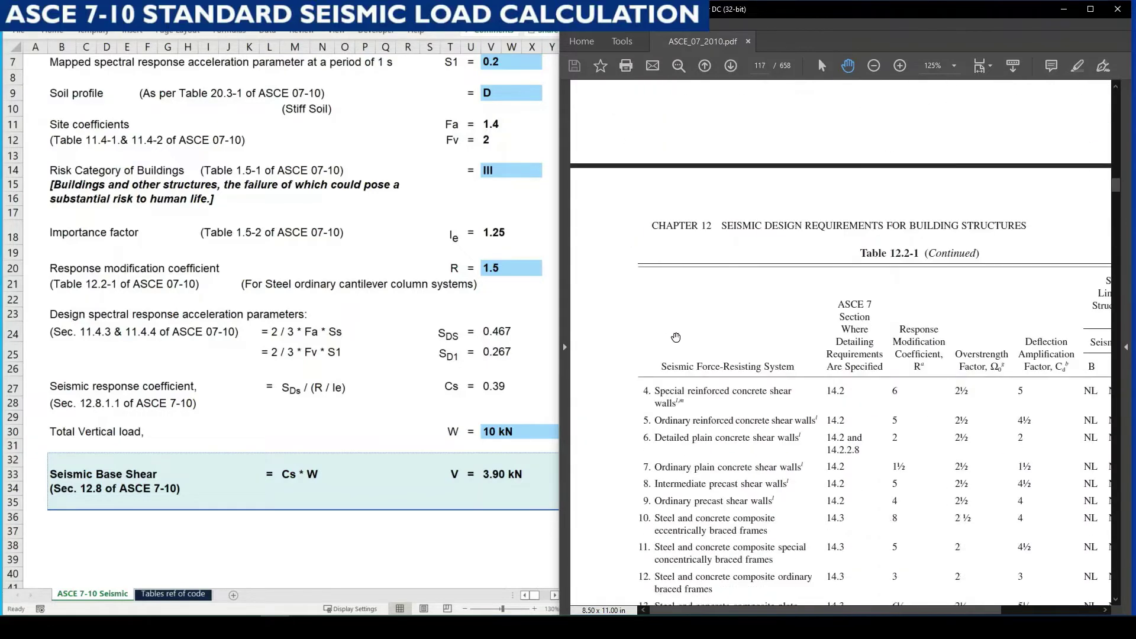
scroll(701, 413, "down", 5)
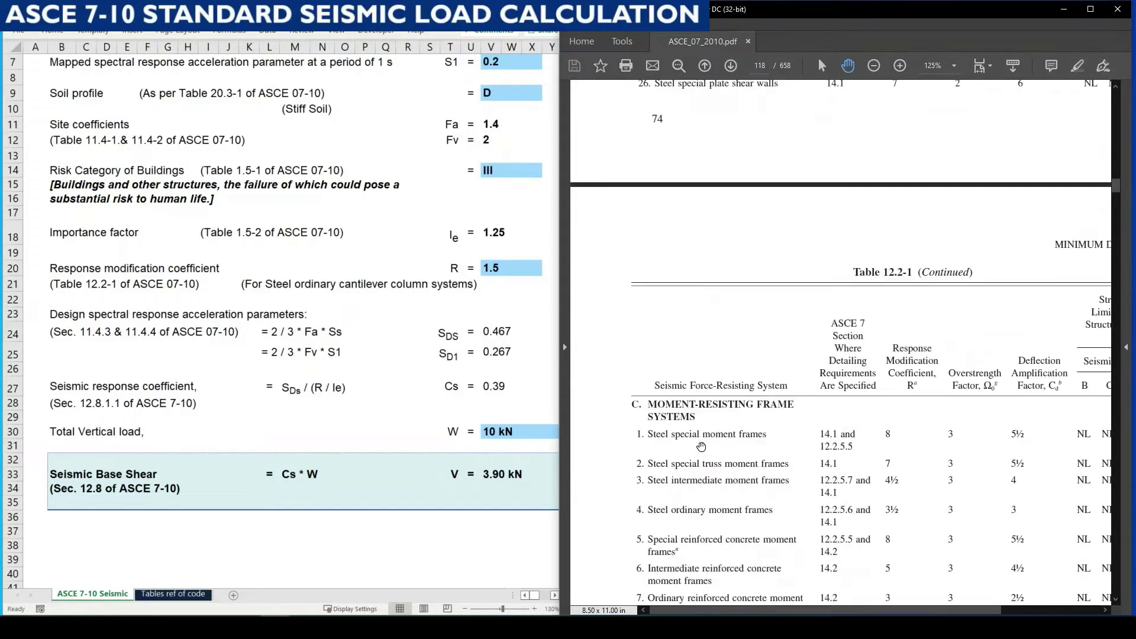
scroll(679, 219, "up", 3)
scroll(668, 375, "up", 1, "ctrl")
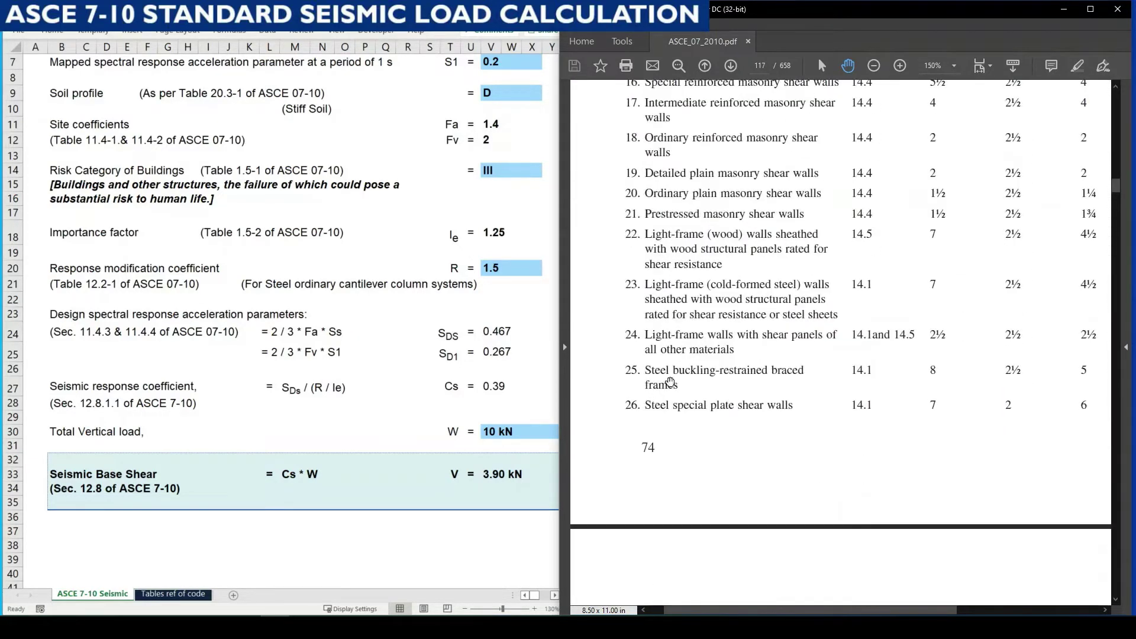
scroll(669, 385, "down", 6)
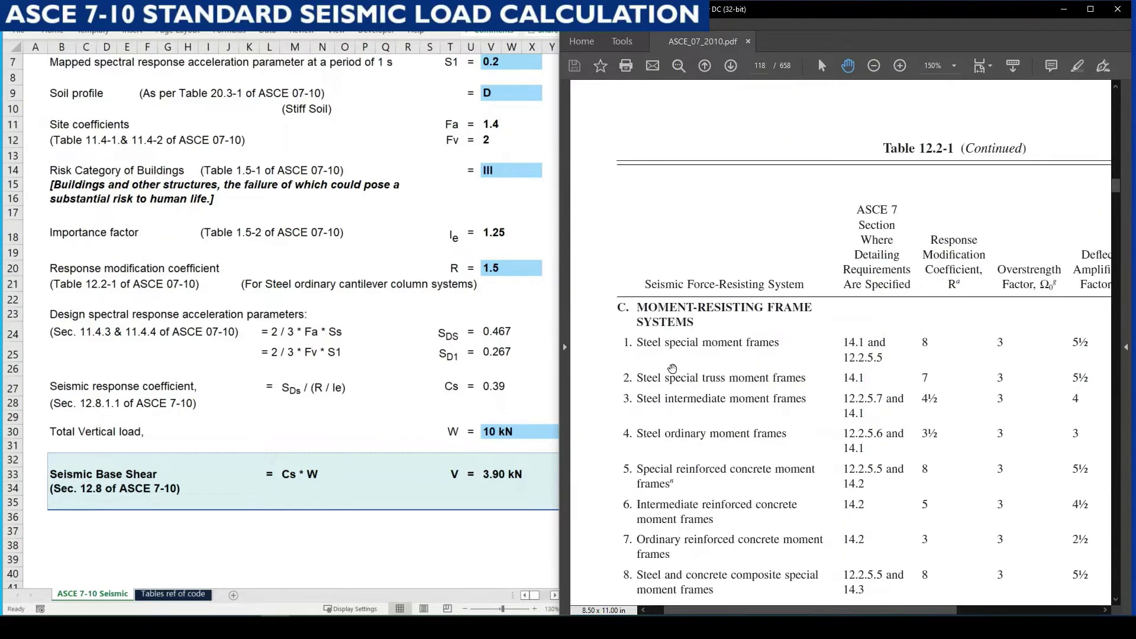
left_click_drag(655, 340, 666, 255)
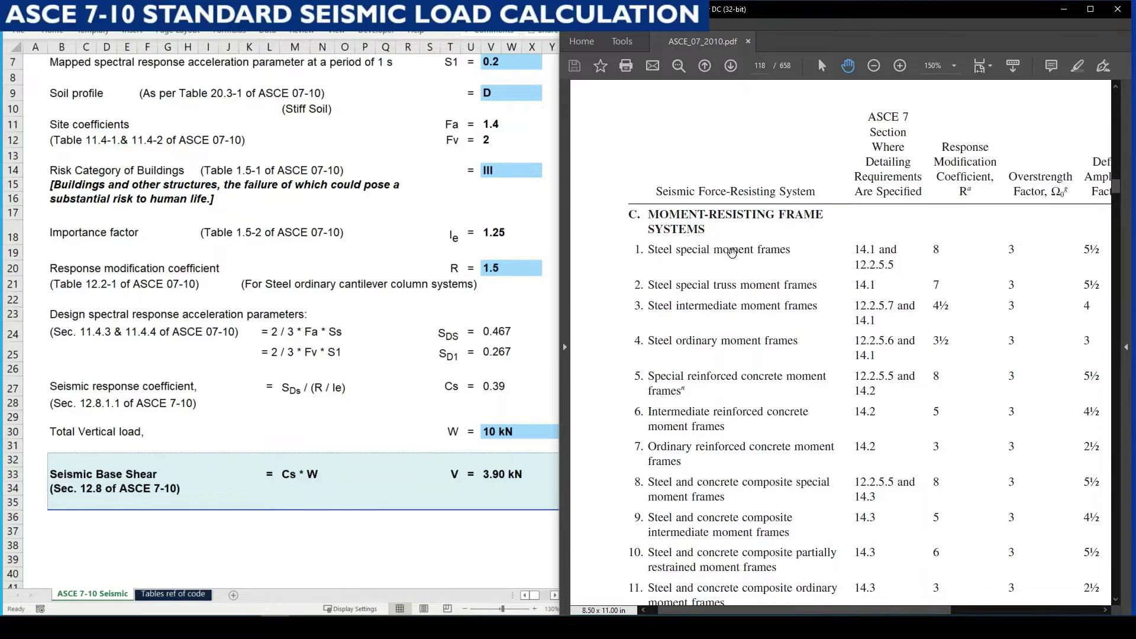
Step: Read the response modification coefficients for the remaining moment frames, dual systems and shear wall-frame system on PDF pages 118 and 119
scroll(708, 306, "down", 5)
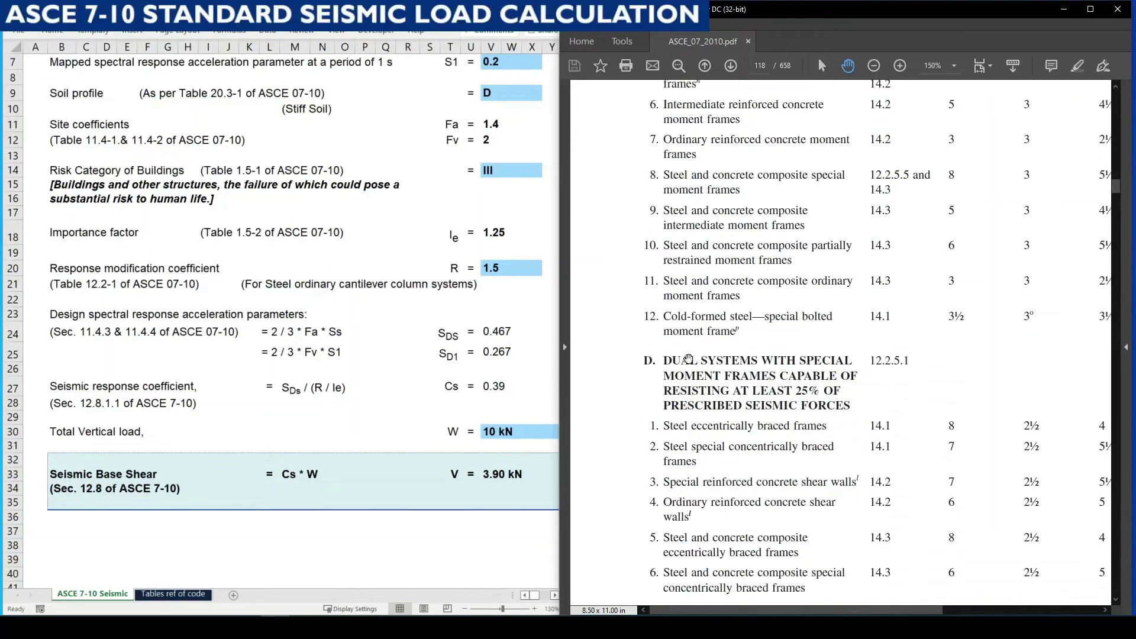
scroll(688, 359, "down", 3)
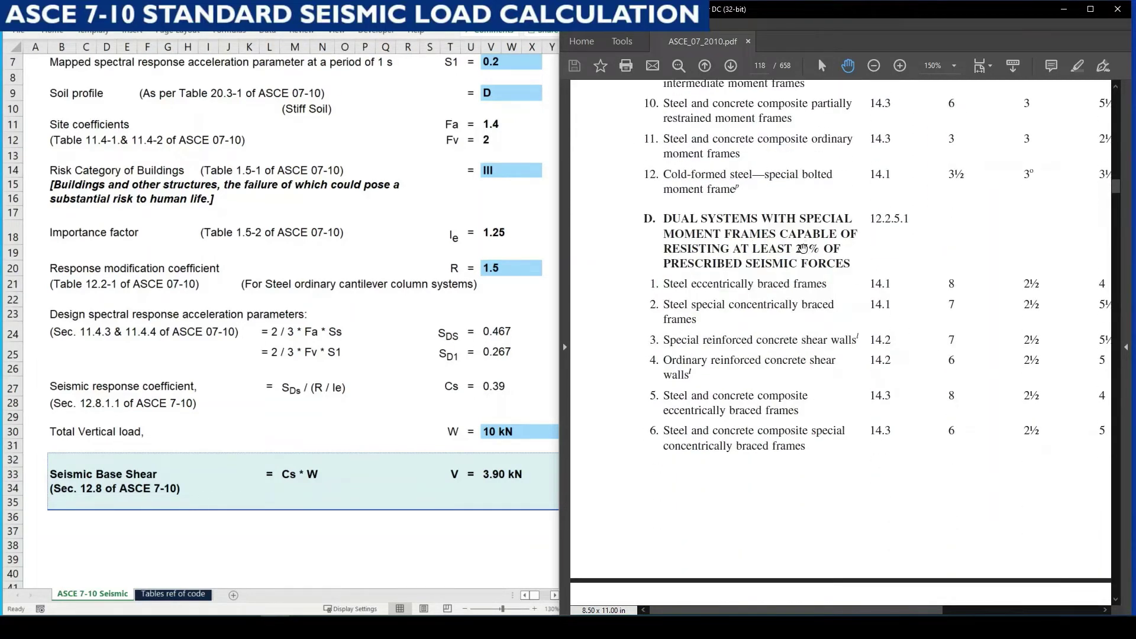
scroll(804, 245, "down", 8)
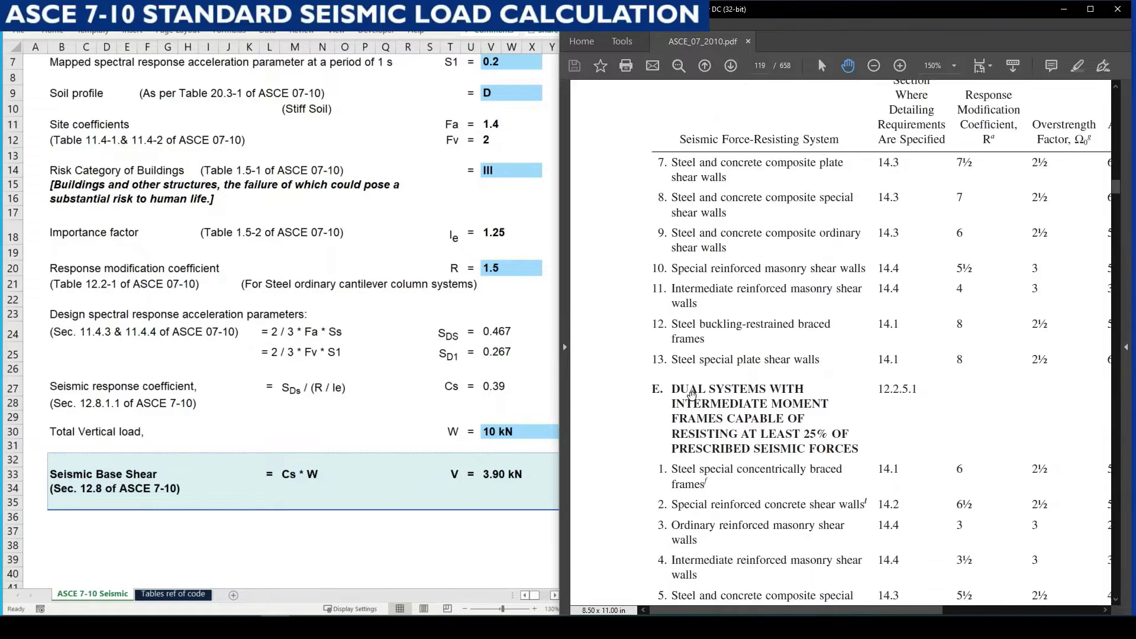
scroll(691, 395, "down", 3)
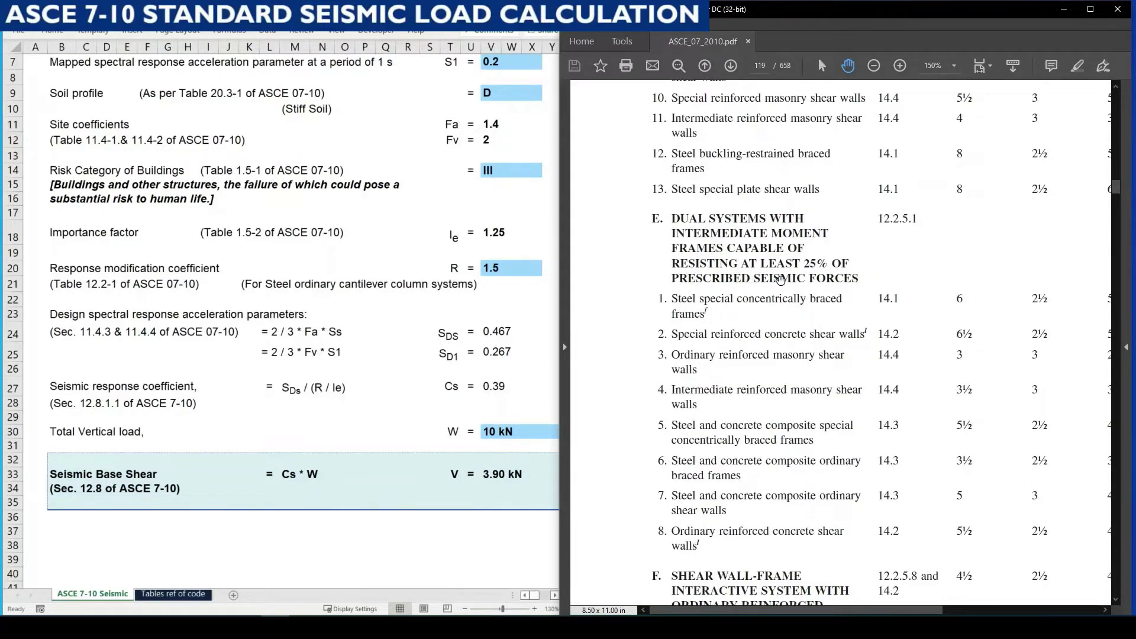
scroll(744, 288, "down", 3)
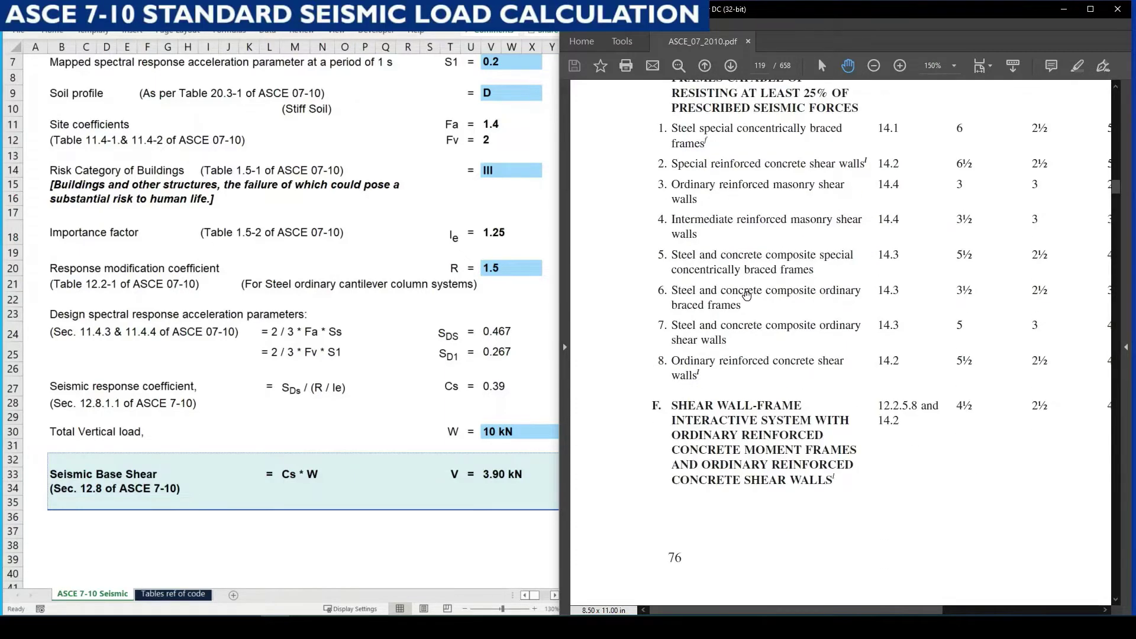
scroll(746, 293, "down", 2)
scroll(768, 322, "down", 6)
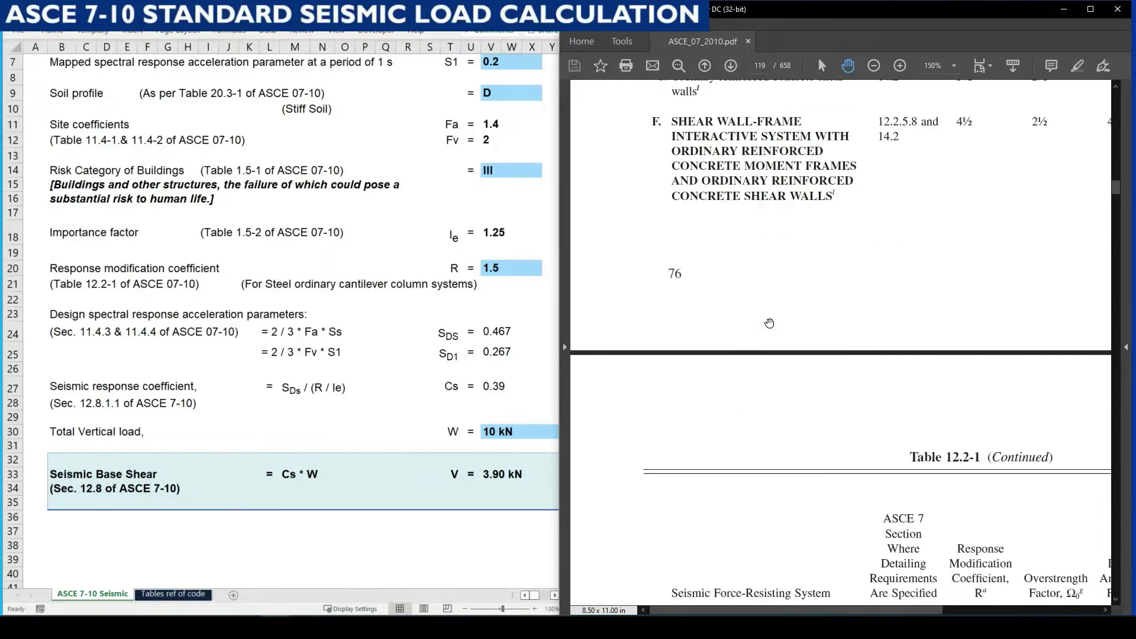
Step: Compare the R coefficient for steel ordinary cantilever column systems in Table 12.2-1 on page 120 with the sheet's R value
scroll(771, 325, "down", 2)
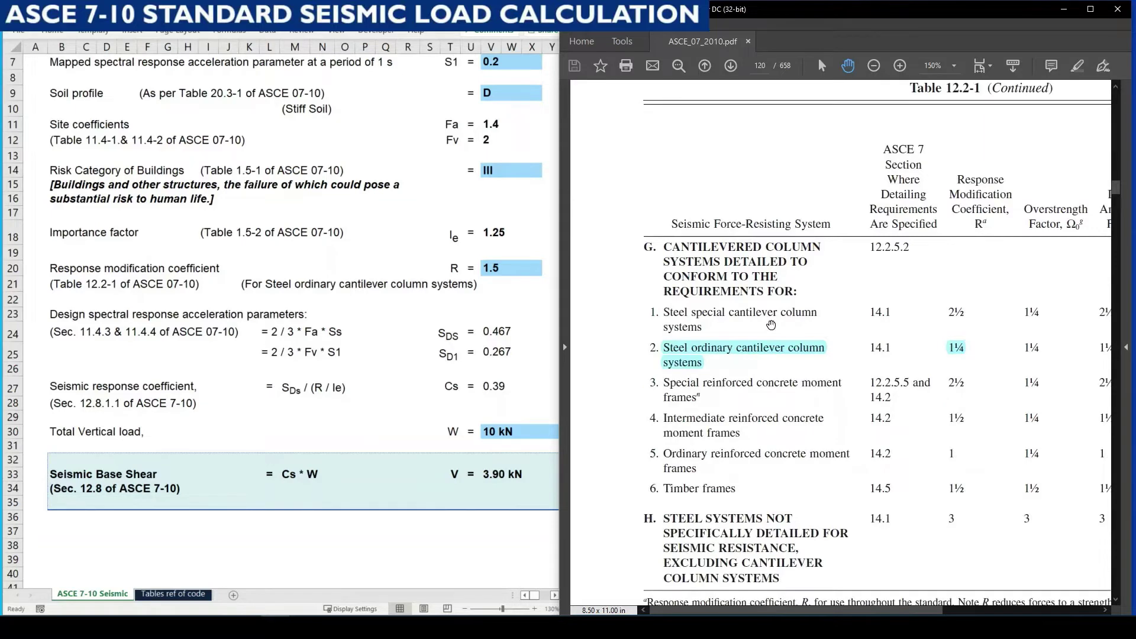
scroll(771, 325, "down", 3)
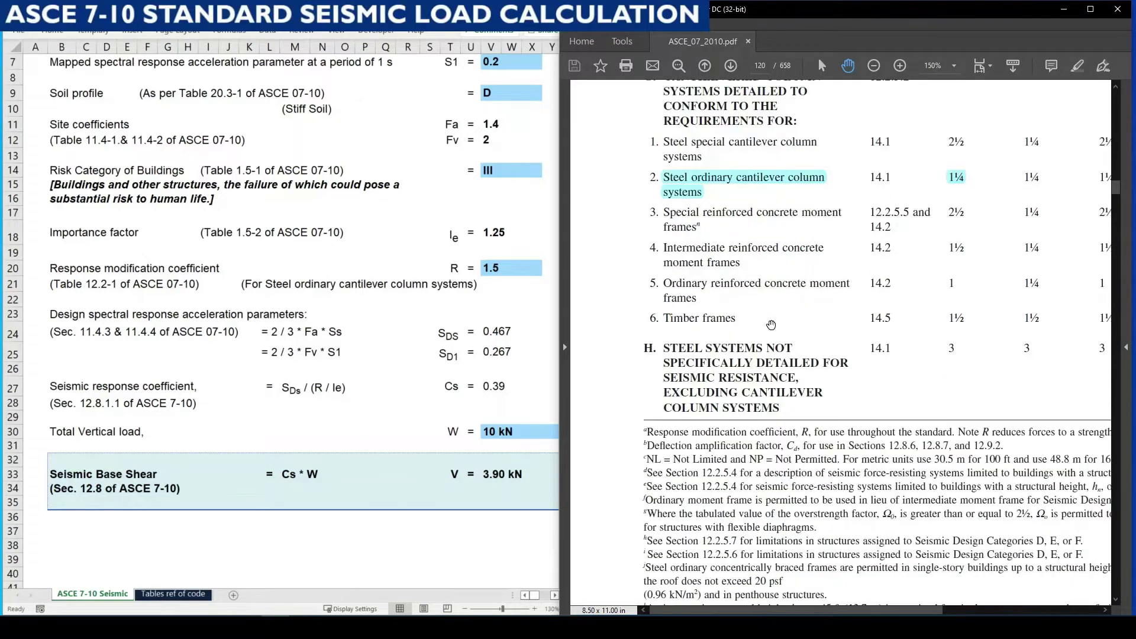
scroll(771, 325, "up", 2)
left_click_drag(872, 232, 867, 275)
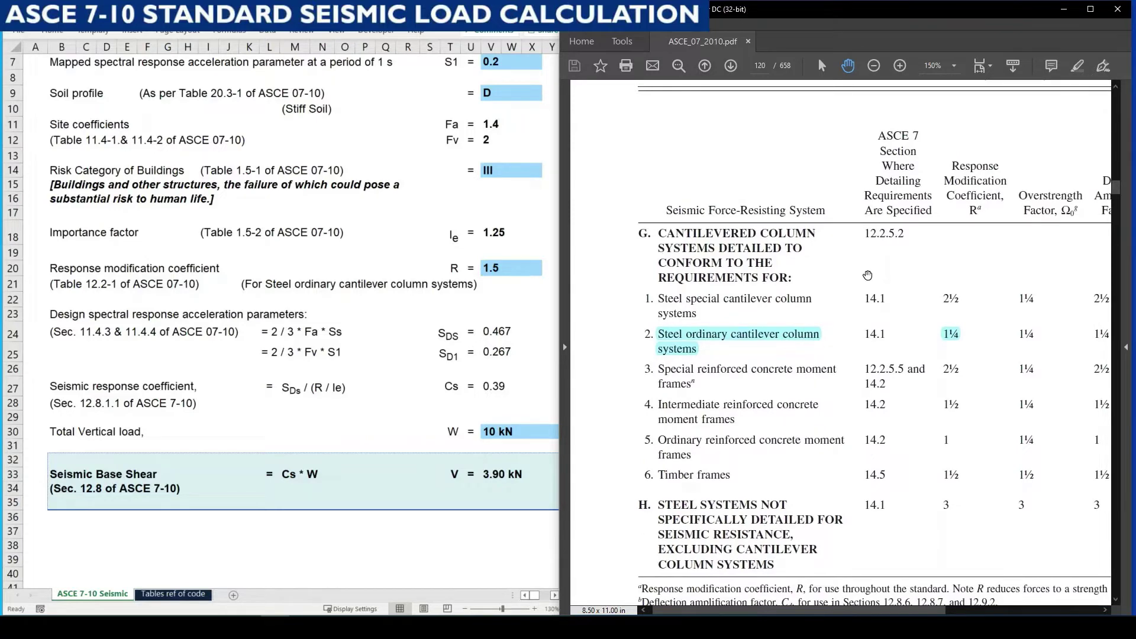
scroll(867, 275, "down", 2)
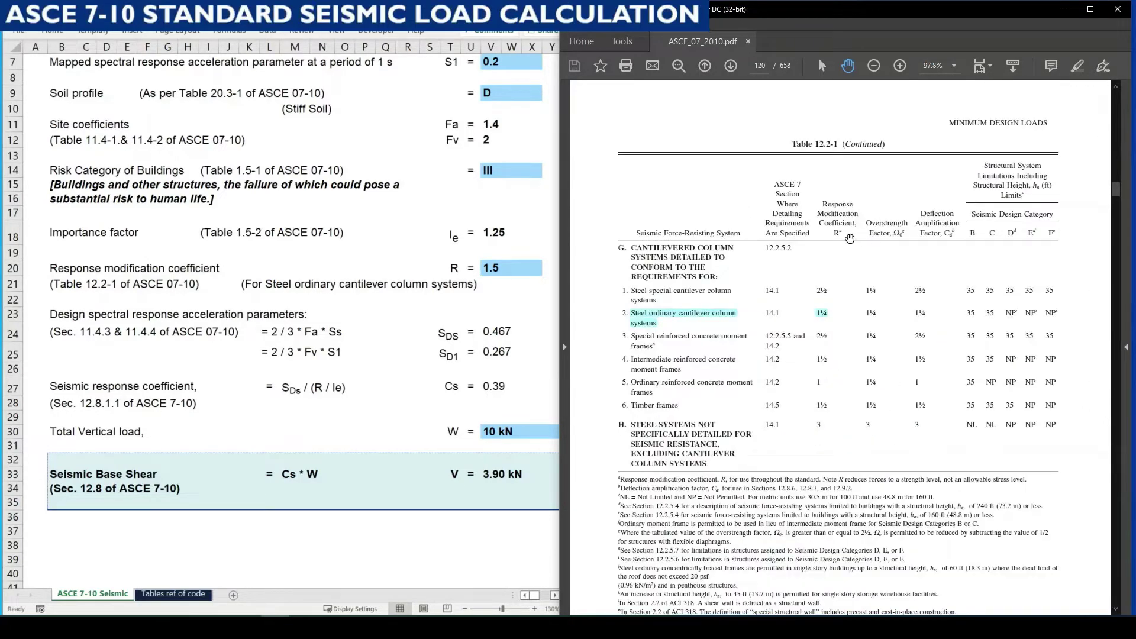
scroll(765, 234, "up", 1)
scroll(735, 239, "up", 1)
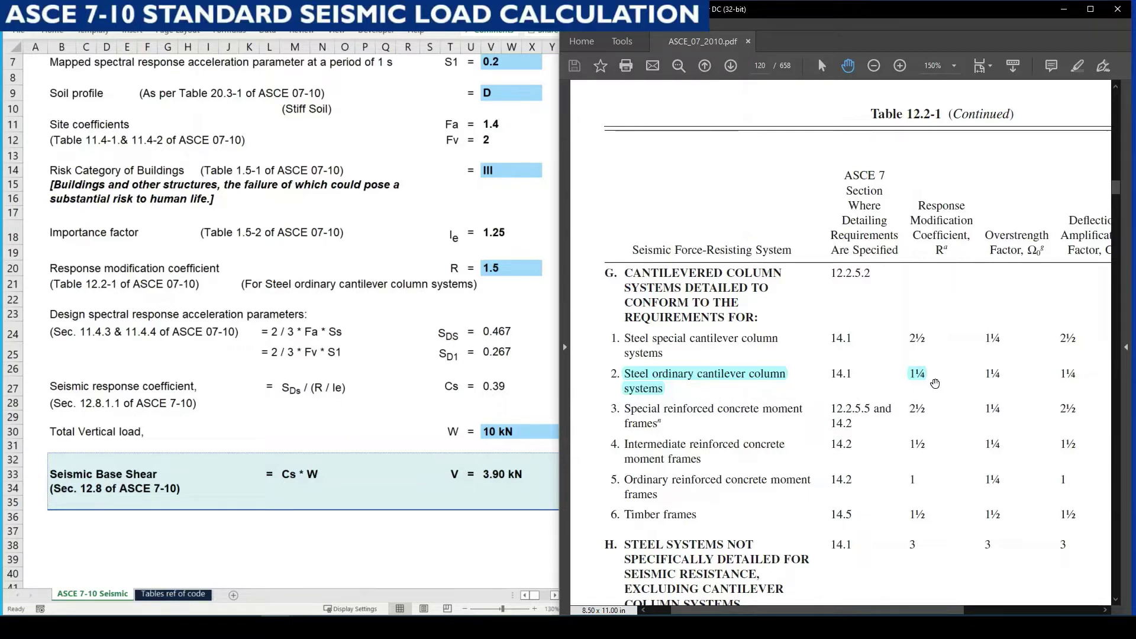
left_click(516, 267)
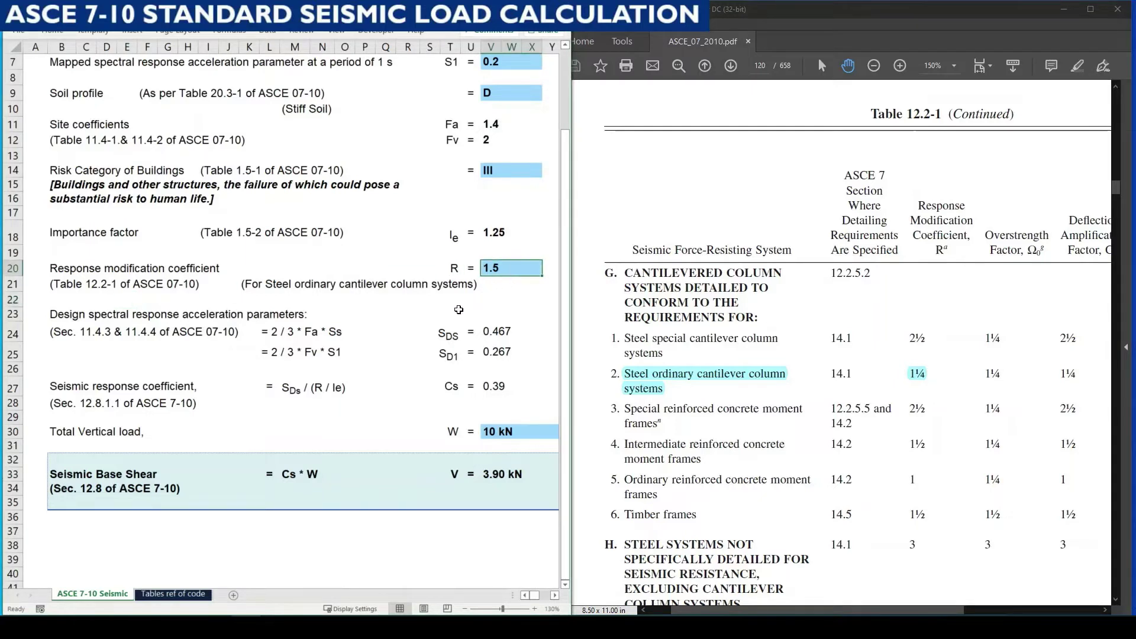
Step: Review the sheet's design spectral response acceleration parameters, then go to page 108 of the PDF and find Section 11.4.4
left_click(331, 330)
left_click(57, 318)
left_click(106, 352)
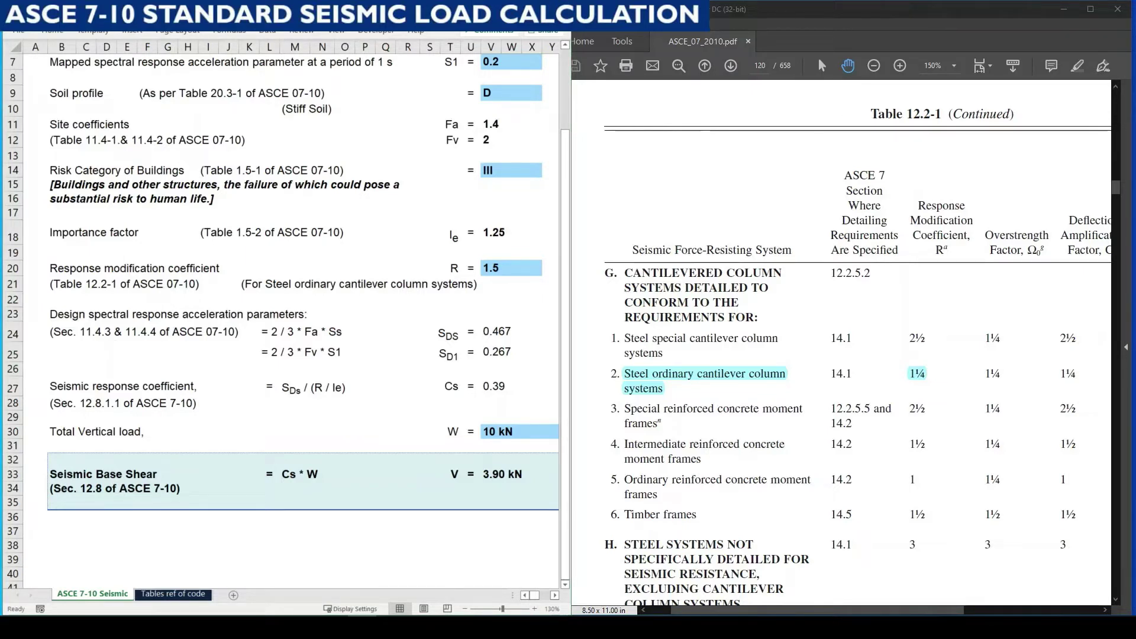
left_click(781, 94)
type("108")
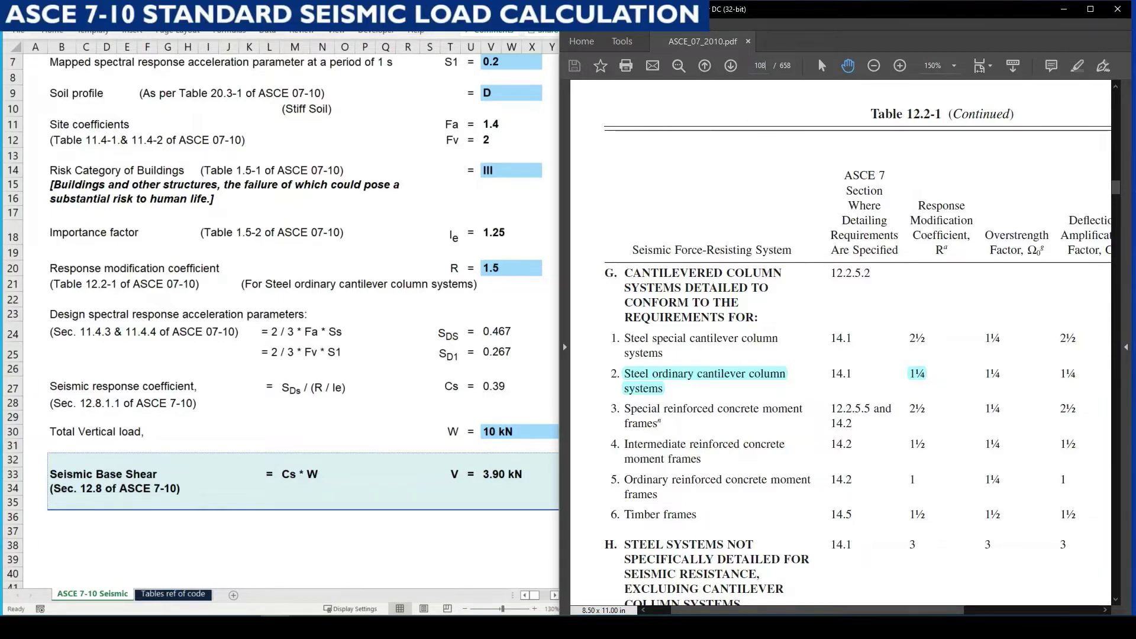
key("Return")
left_click_drag(852, 302, 724, 188)
left_click_drag(859, 346, 714, 212)
scroll(905, 385, "down", 4)
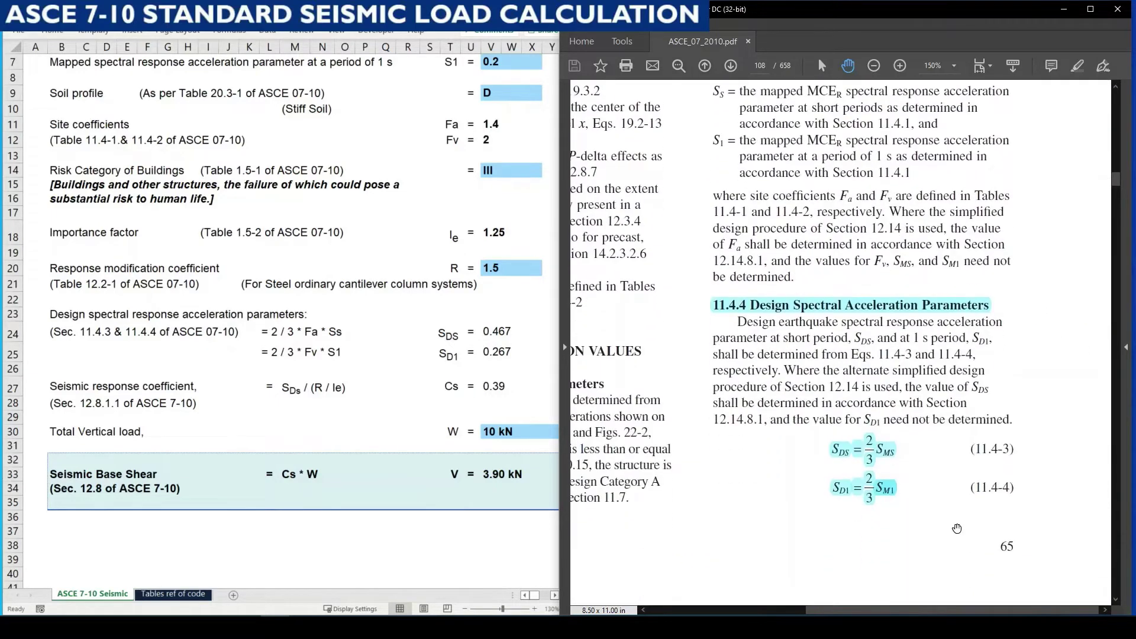
scroll(964, 532, "up", 1, "ctrl")
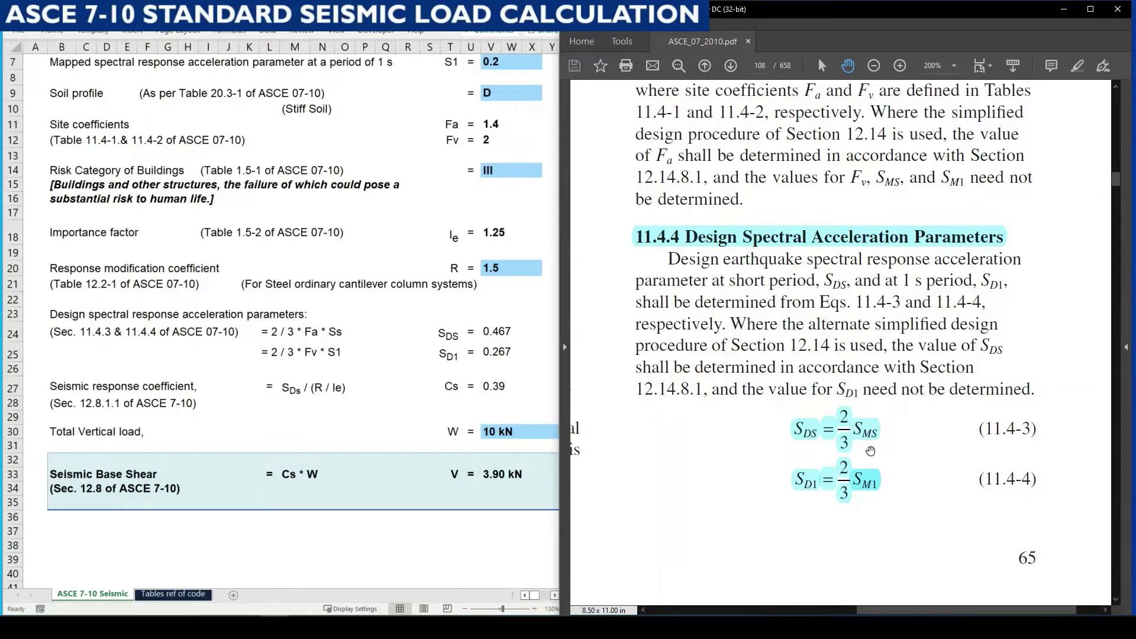
Step: Compare Eqs. 11.4-1 and 11.4-3 in Sections 11.4.3 and 11.4.4 with the sheet's SDS expression in row 24
scroll(871, 447, "up", 5)
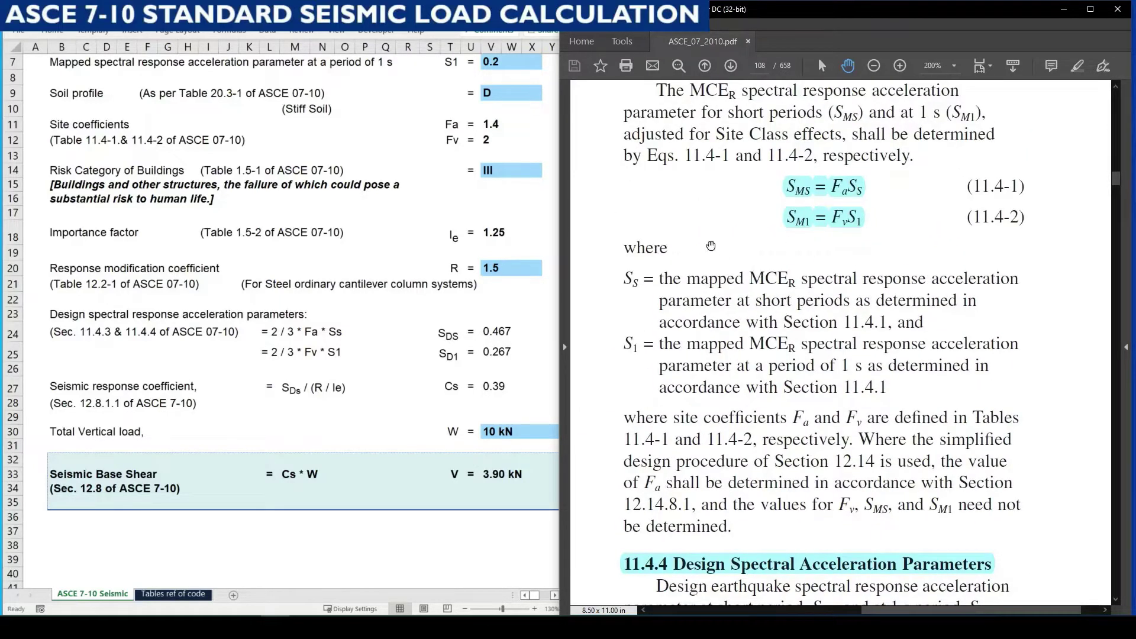
scroll(714, 249, "up", 2)
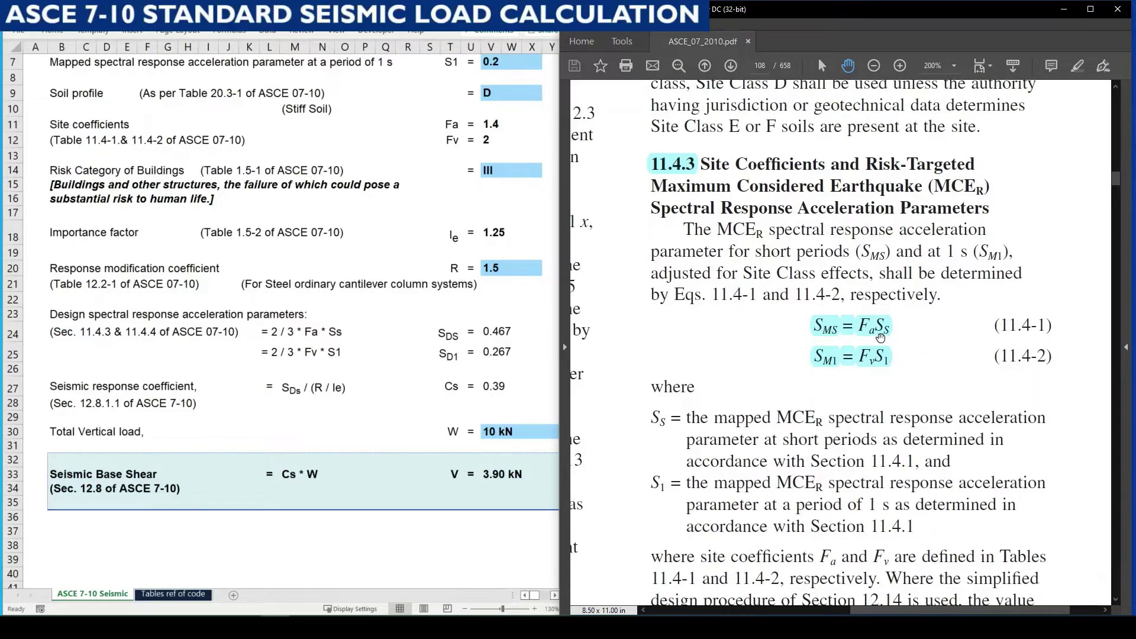
left_click(272, 348)
left_click_drag(269, 334, 349, 339)
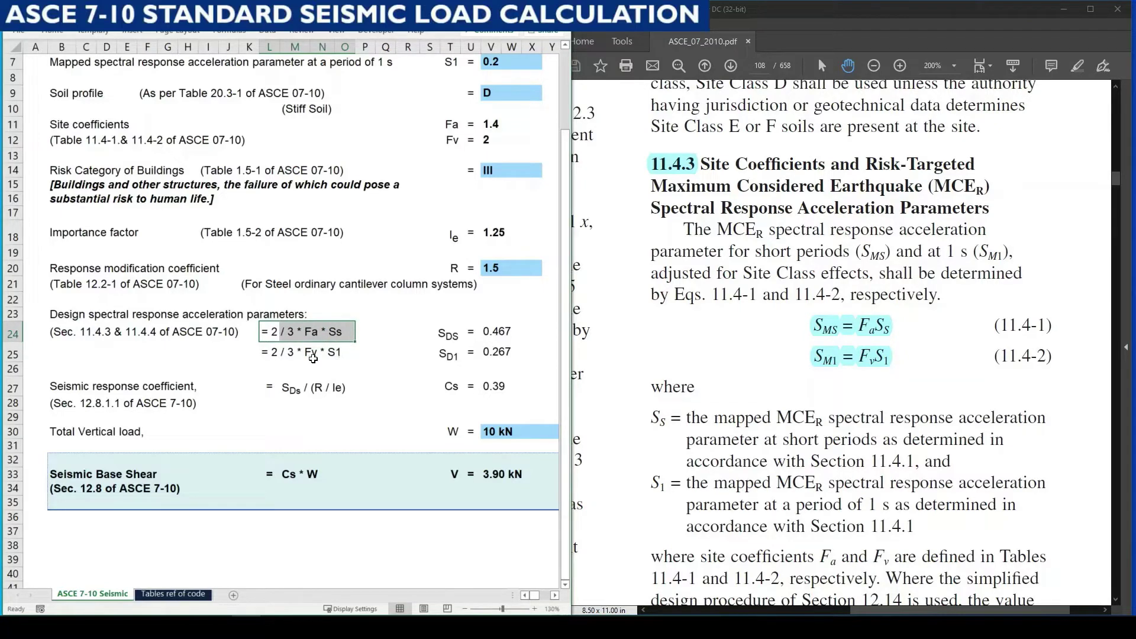
scroll(798, 424, "down", 6)
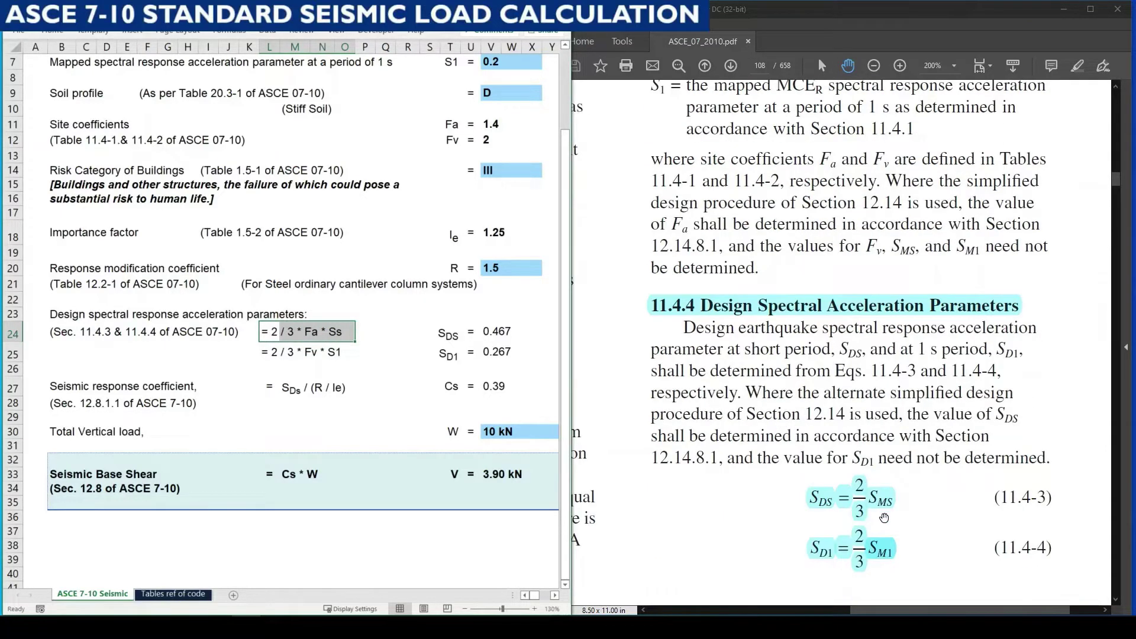
scroll(884, 517, "up", 6)
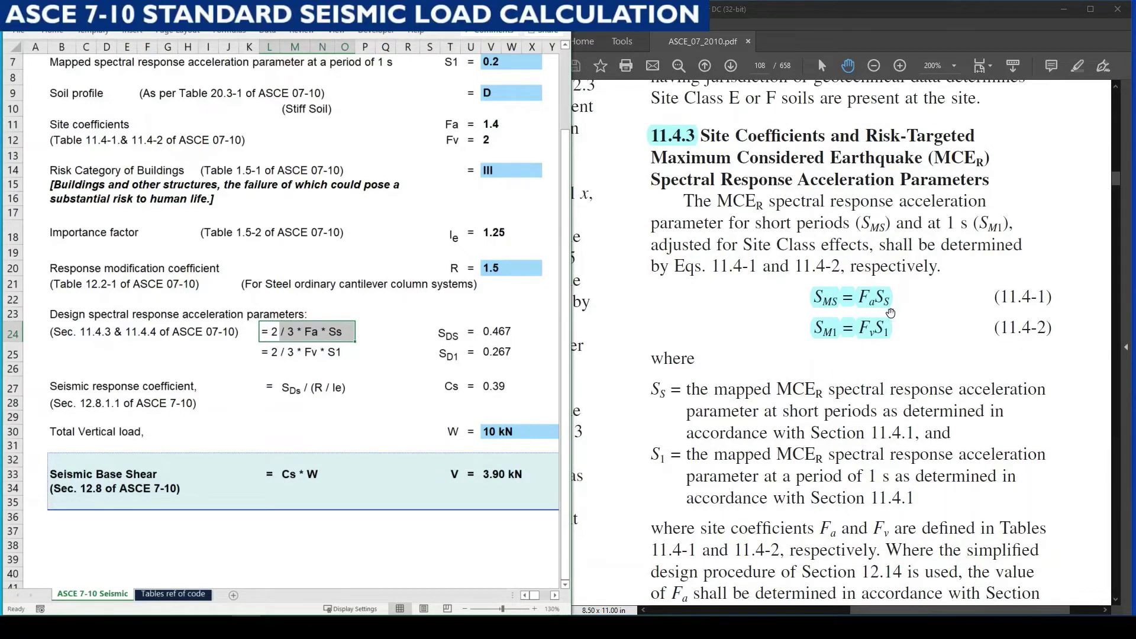
Step: Inspect the formula behind the SDS value and the input cells it refers to, leaving it unedited
left_click(432, 345)
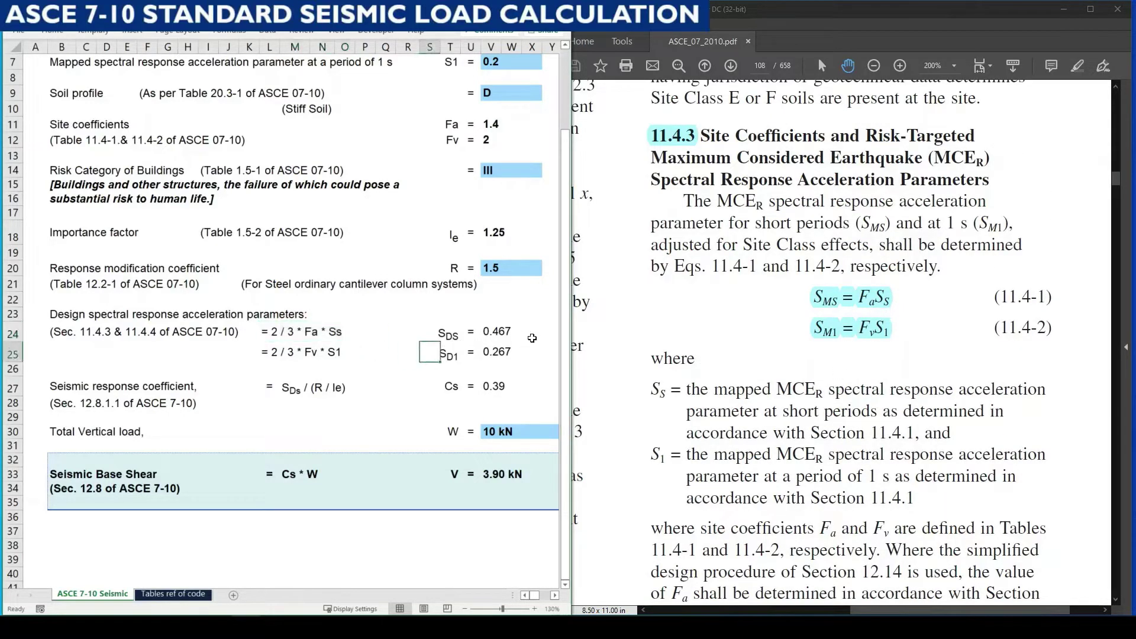
double_click(491, 332)
scroll(471, 343, "up", 2)
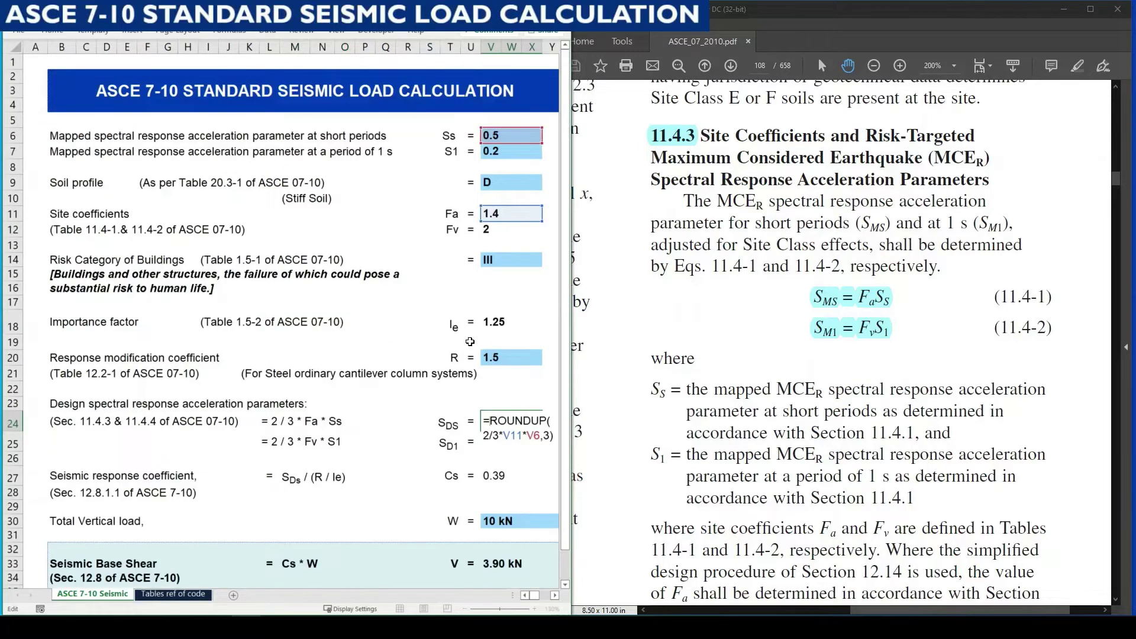
key("Escape")
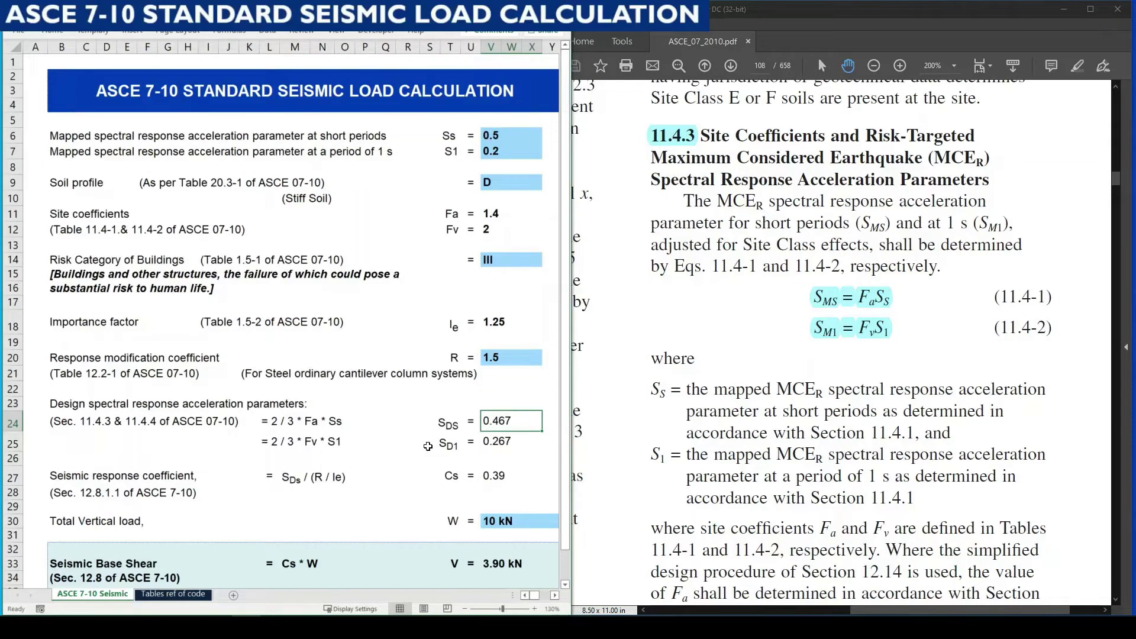
Step: Check the sheet's SD1 expression against Eqs. 11.4-2 and 11.4-4, and inspect the formula behind the SD1 value
left_click(279, 437)
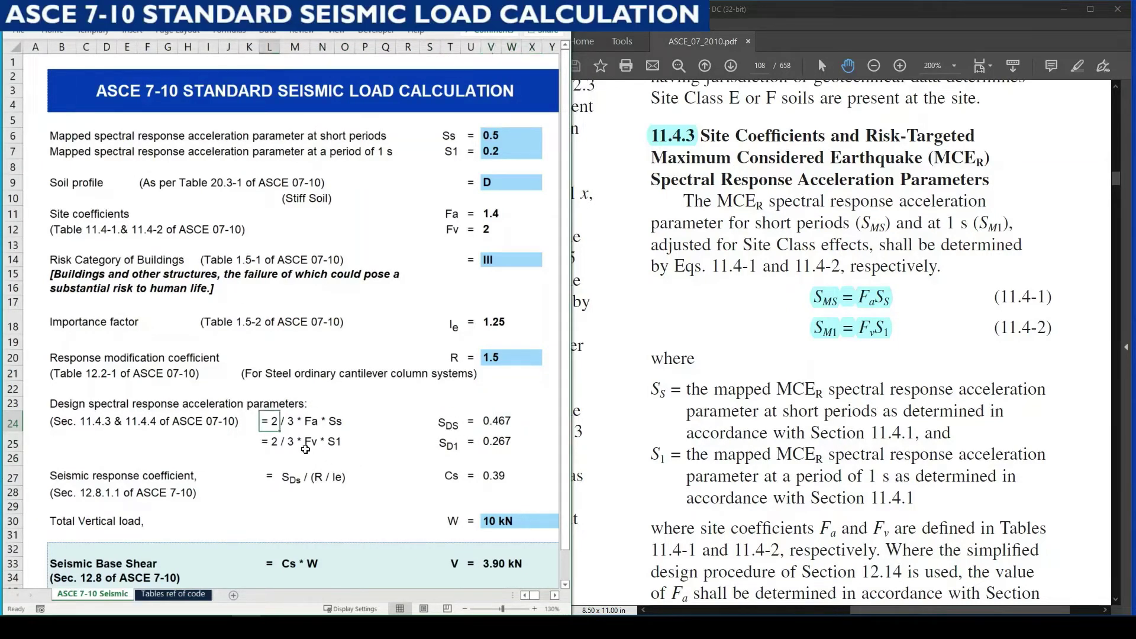
left_click(326, 449)
scroll(784, 412, "down", 10)
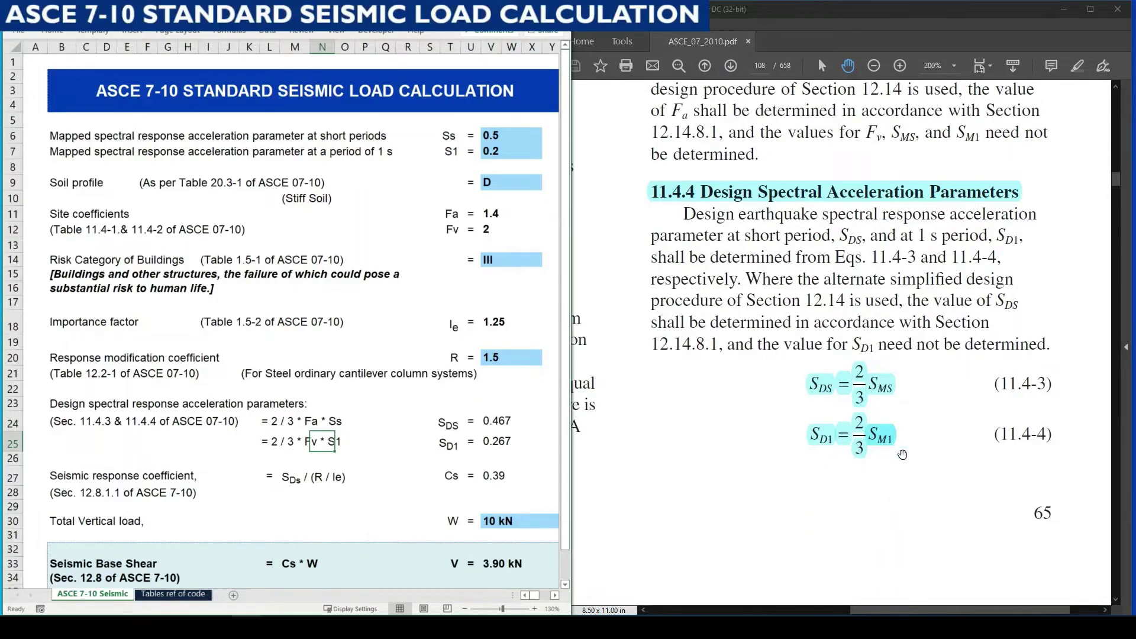
scroll(902, 454, "up", 9)
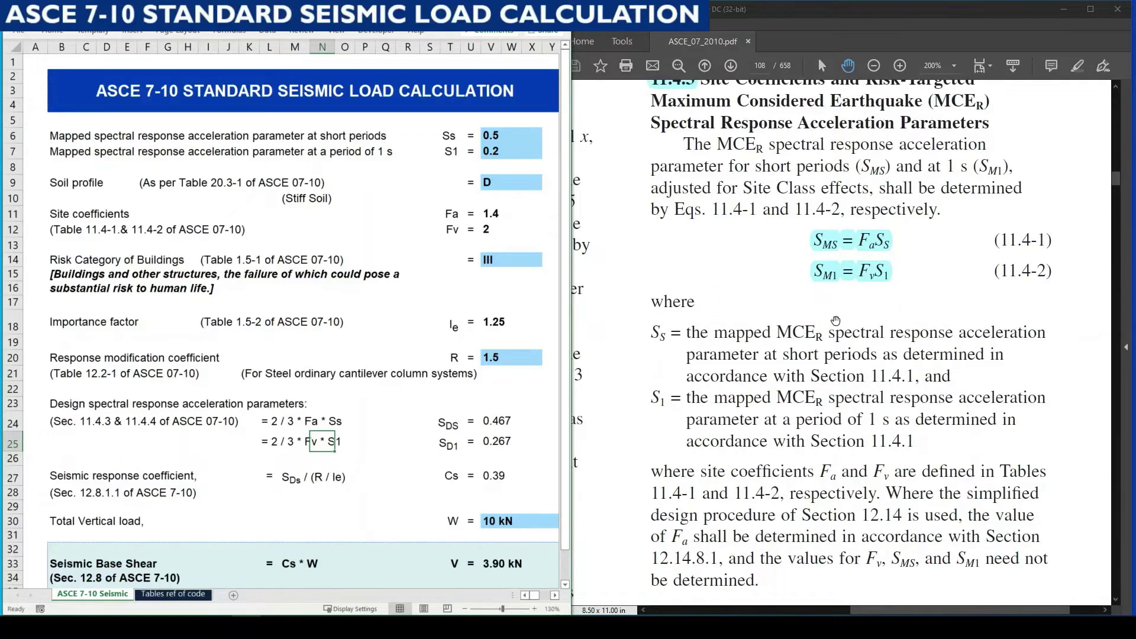
left_click(406, 466)
double_click(490, 440)
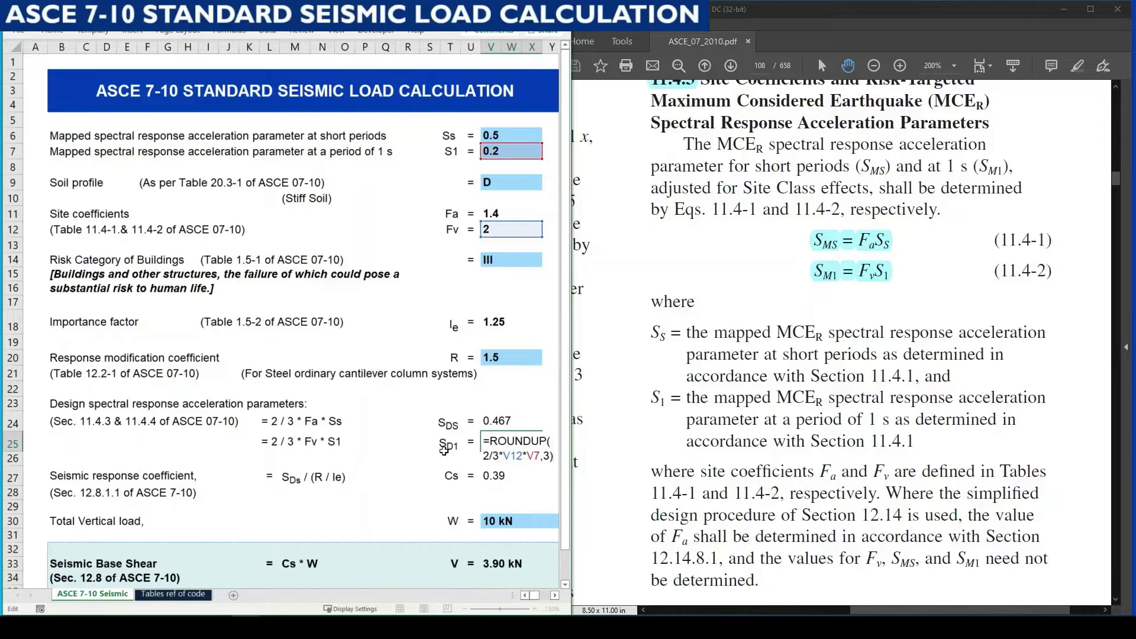
key("Escape")
left_click(399, 470)
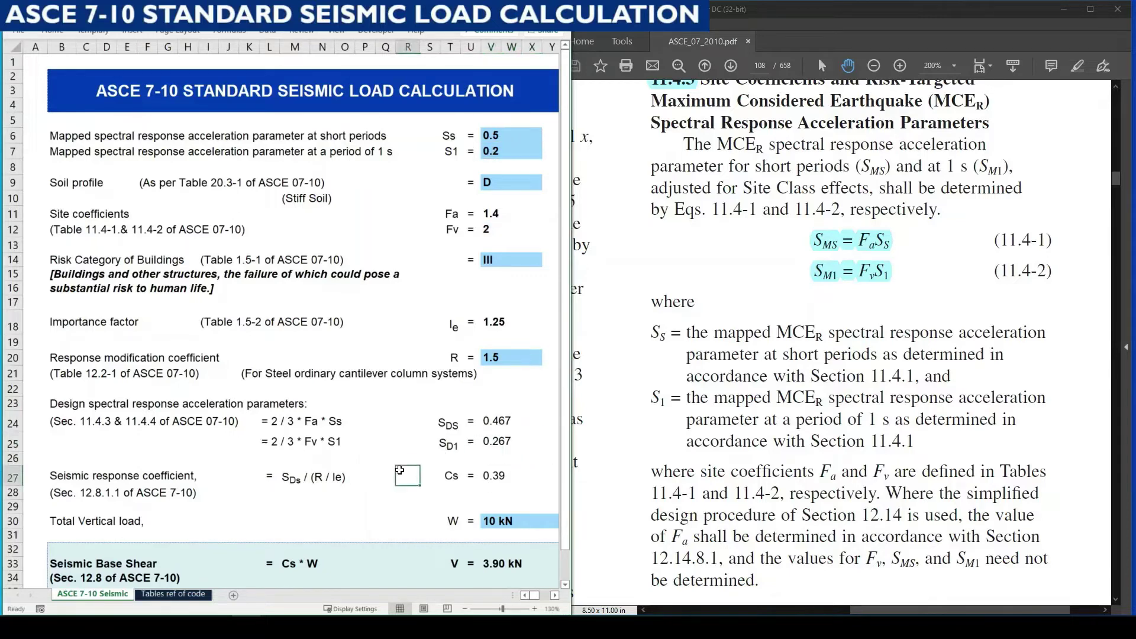
Step: Review the seismic response coefficient Cs row and its Section 12.8.1.1 reference on the sheet
scroll(399, 458, "down", 2)
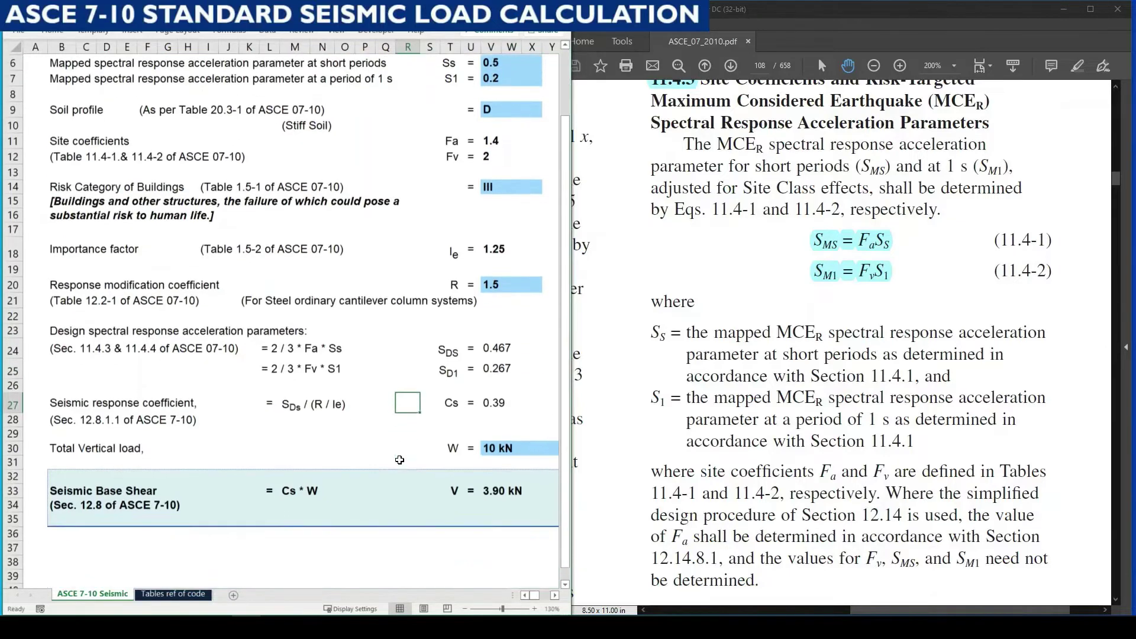
left_click(223, 420)
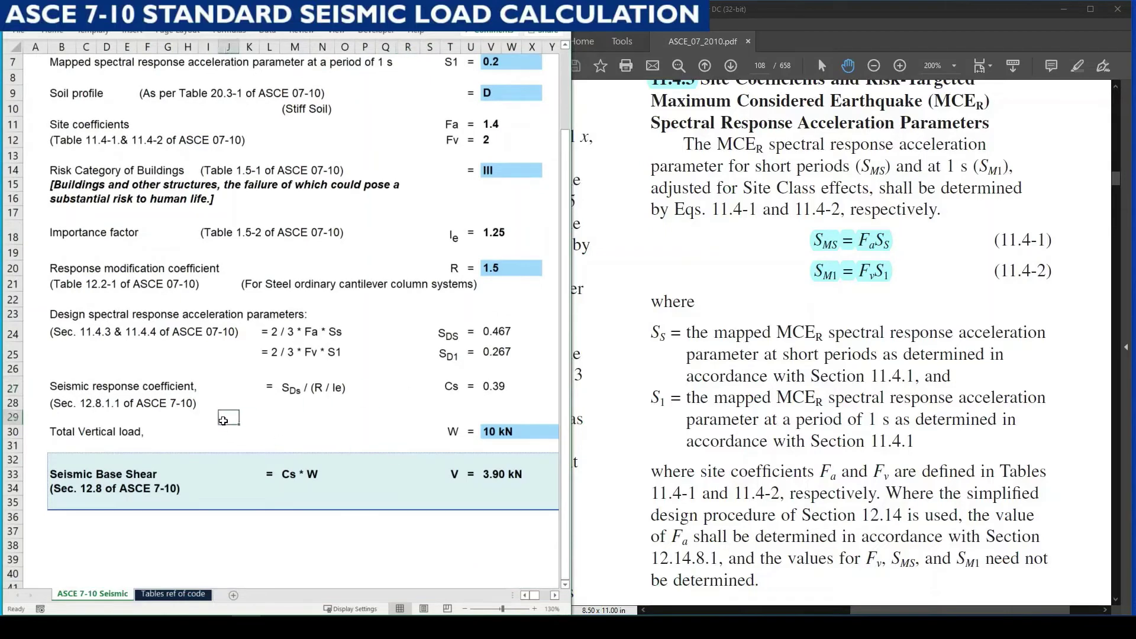
left_click(267, 419)
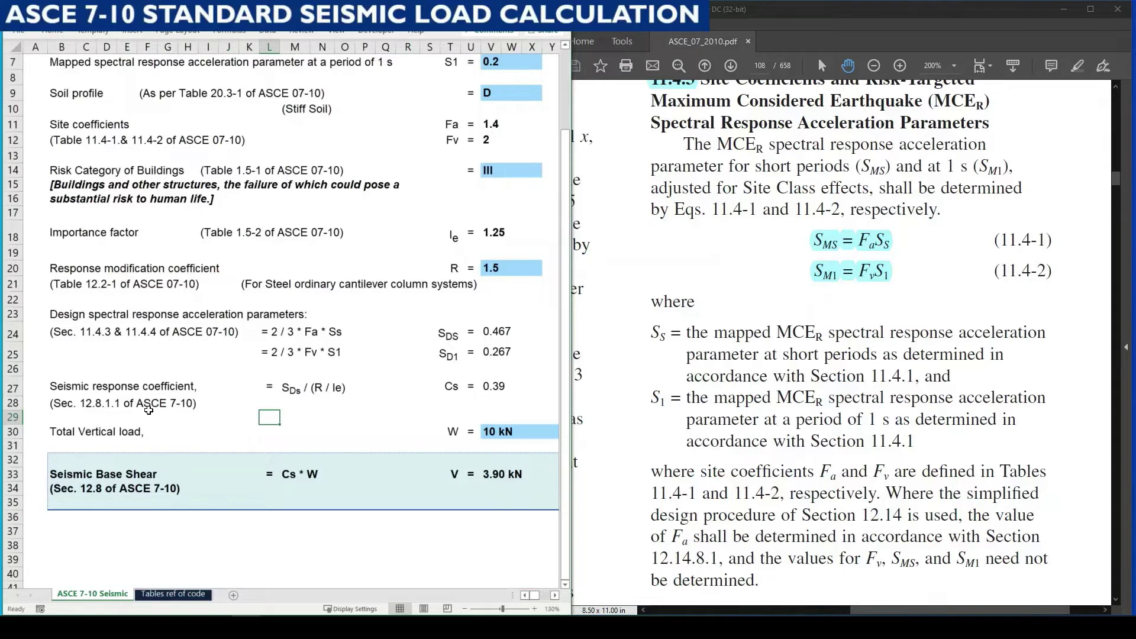
left_click(224, 405)
left_click(644, 180)
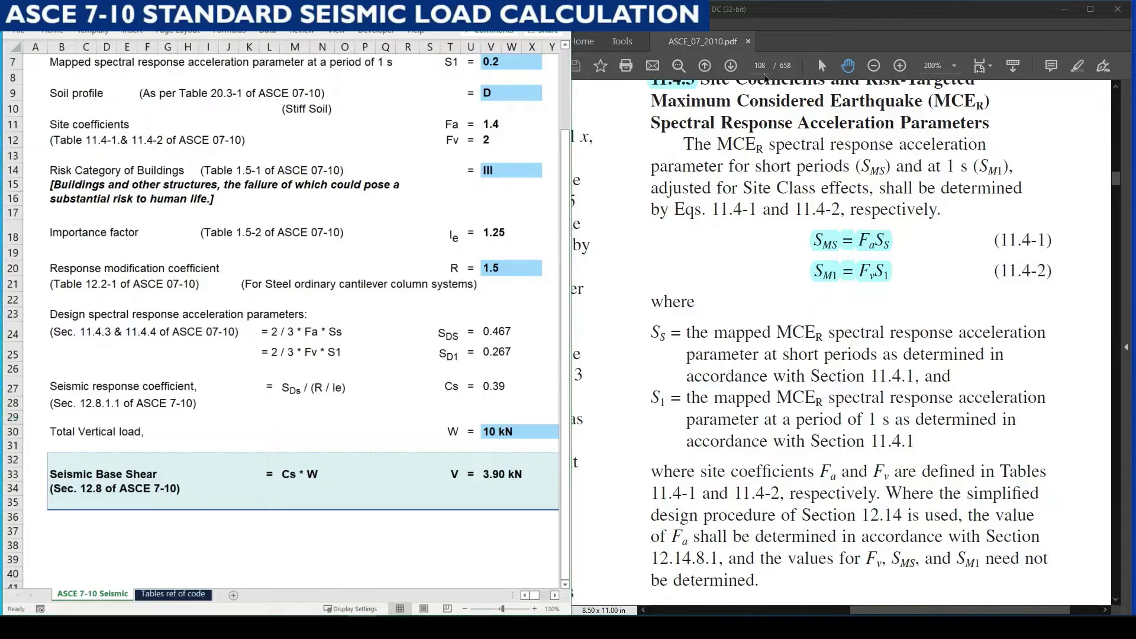
Step: Jump to page 120 of the code PDF and browse onward for the seismic response coefficient section
left_click(763, 65)
type("120")
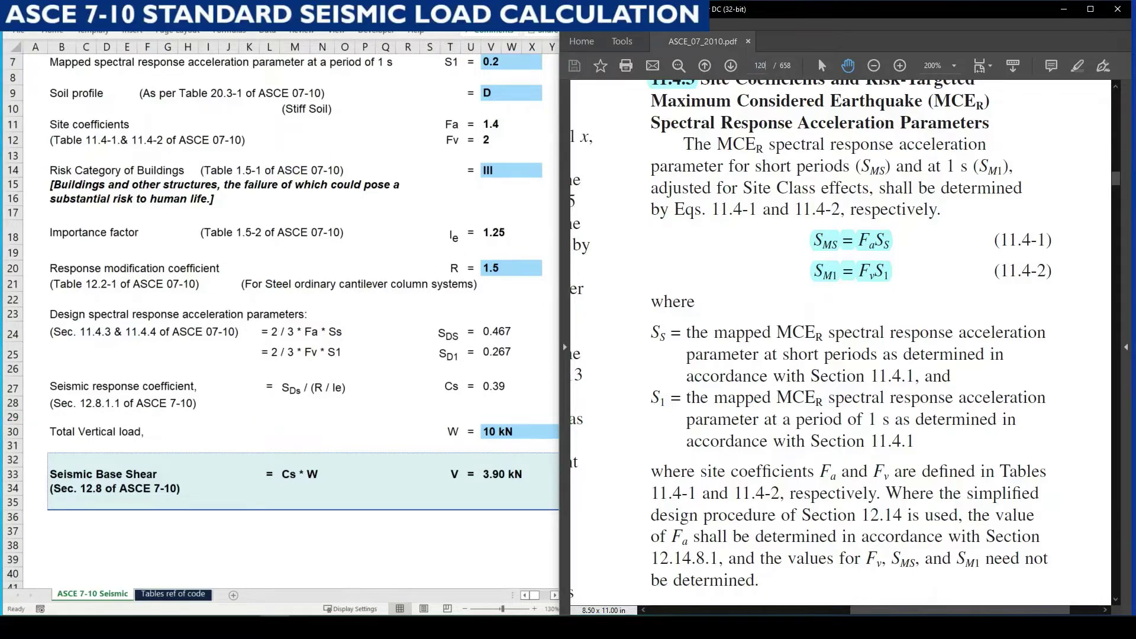
key("Return")
scroll(793, 340, "down", 4)
scroll(798, 337, "down", 6)
scroll(807, 333, "down", 4)
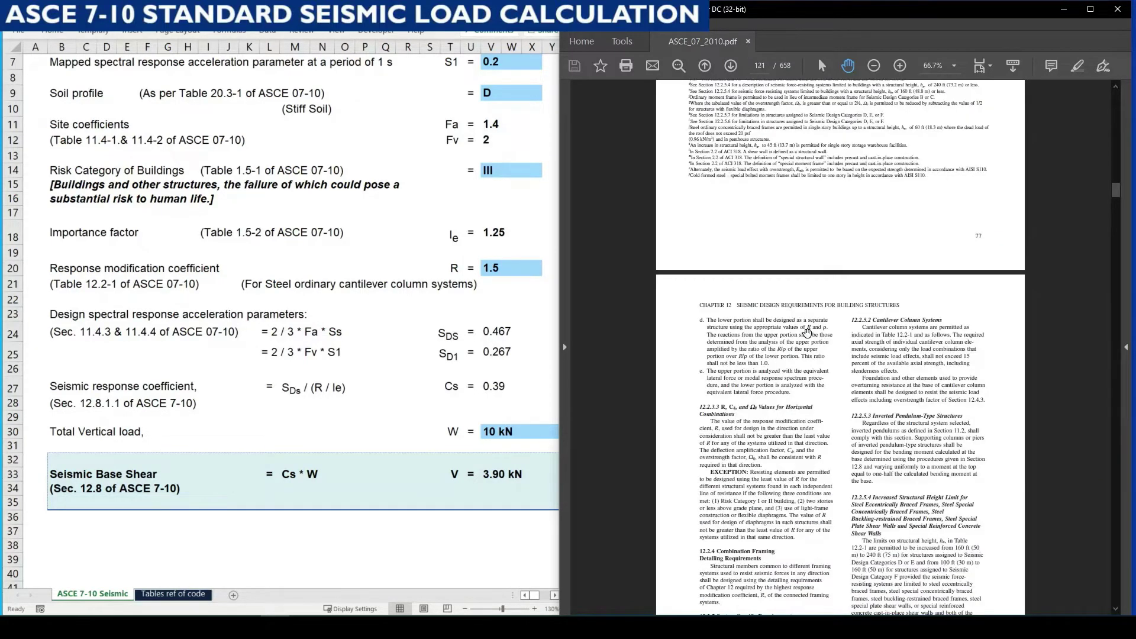
Step: Go to page 132 of the code PDF and examine Eq. 12.8-2 for Cs in Section 12.8.1.1
left_click(761, 66)
type("132")
key("Return")
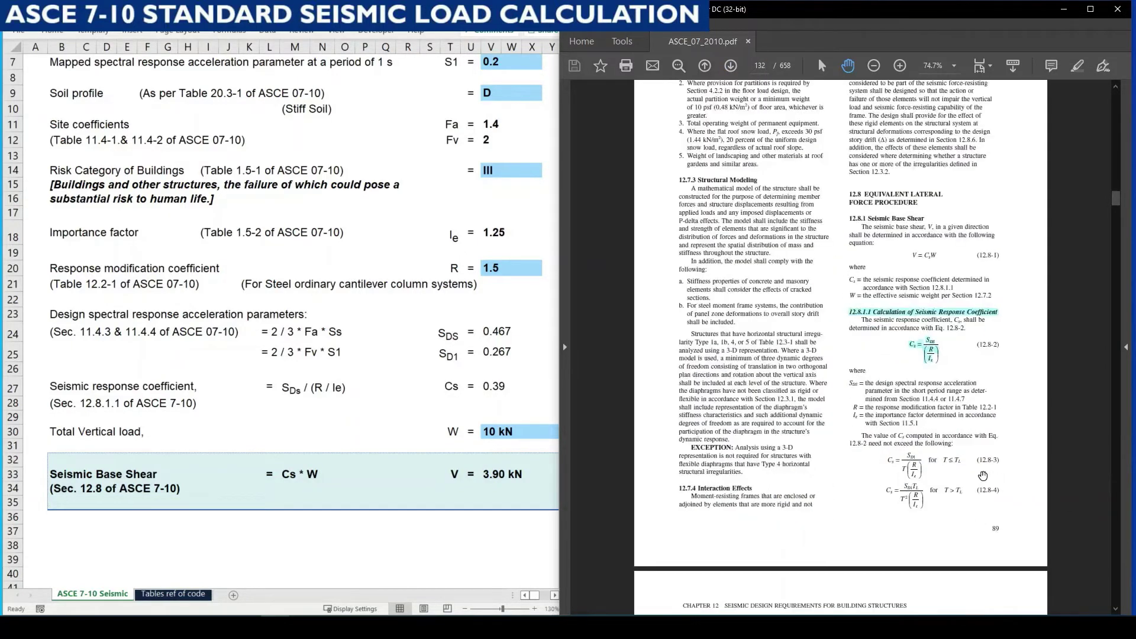
scroll(1024, 493, "up", 3)
scroll(974, 399, "up", 3)
scroll(934, 456, "up", 2)
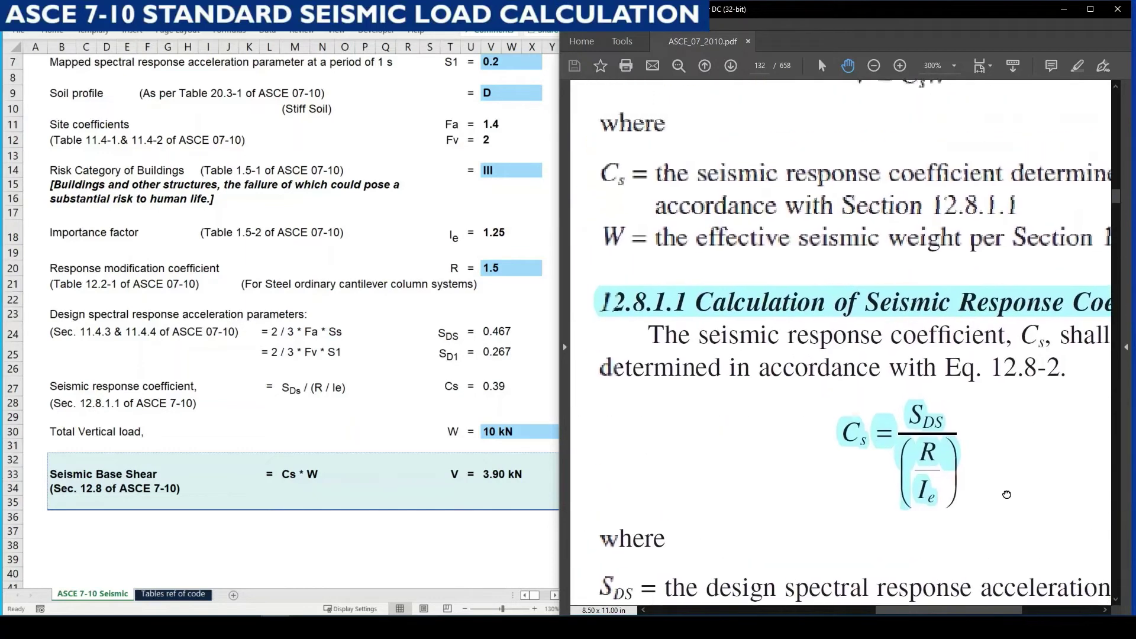
left_click_drag(820, 505, 732, 465)
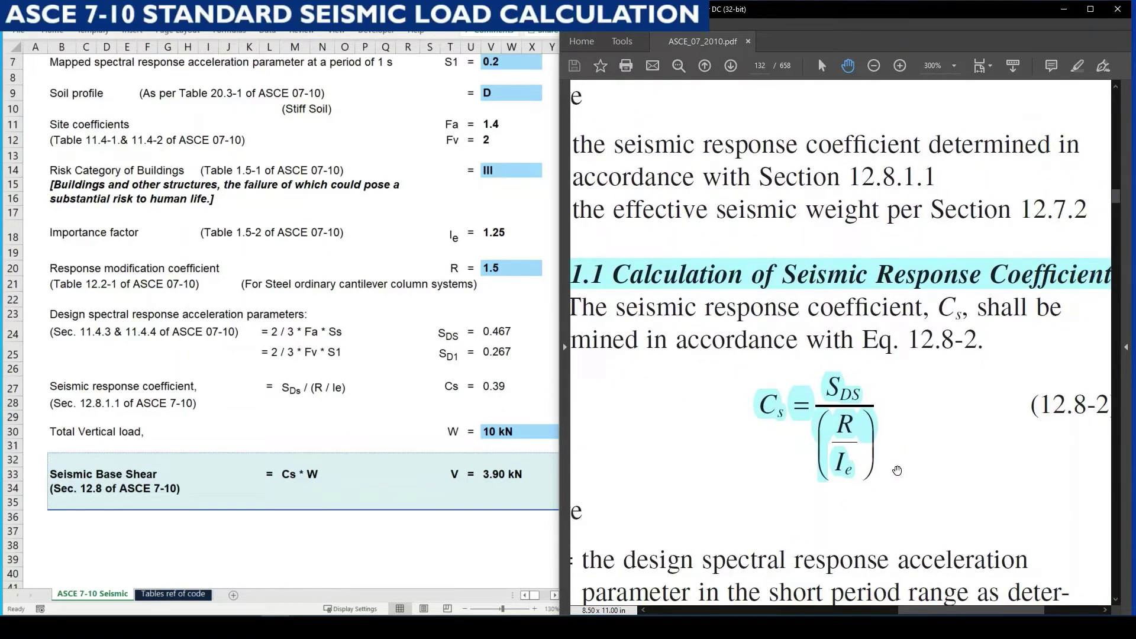
Step: Inspect the formula behind the Cs value in row 27 and the cells it refers to, leaving it unedited
left_click(455, 405)
double_click(492, 385)
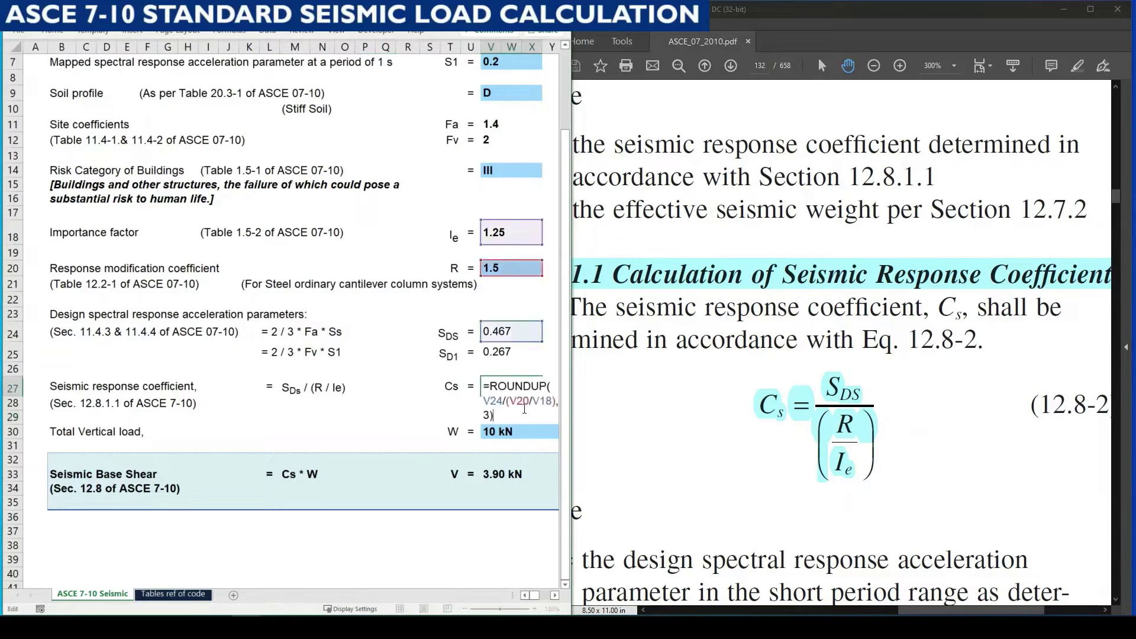
key("Escape")
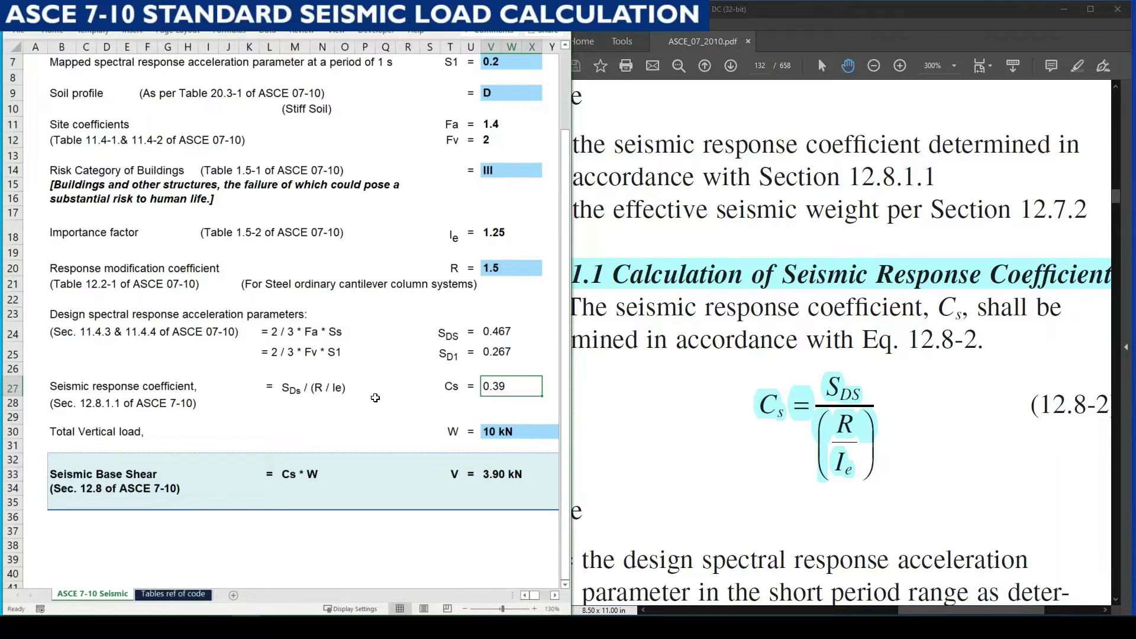
key("F2")
key("Escape")
key("F2")
key("Escape")
key("F2")
key("Escape")
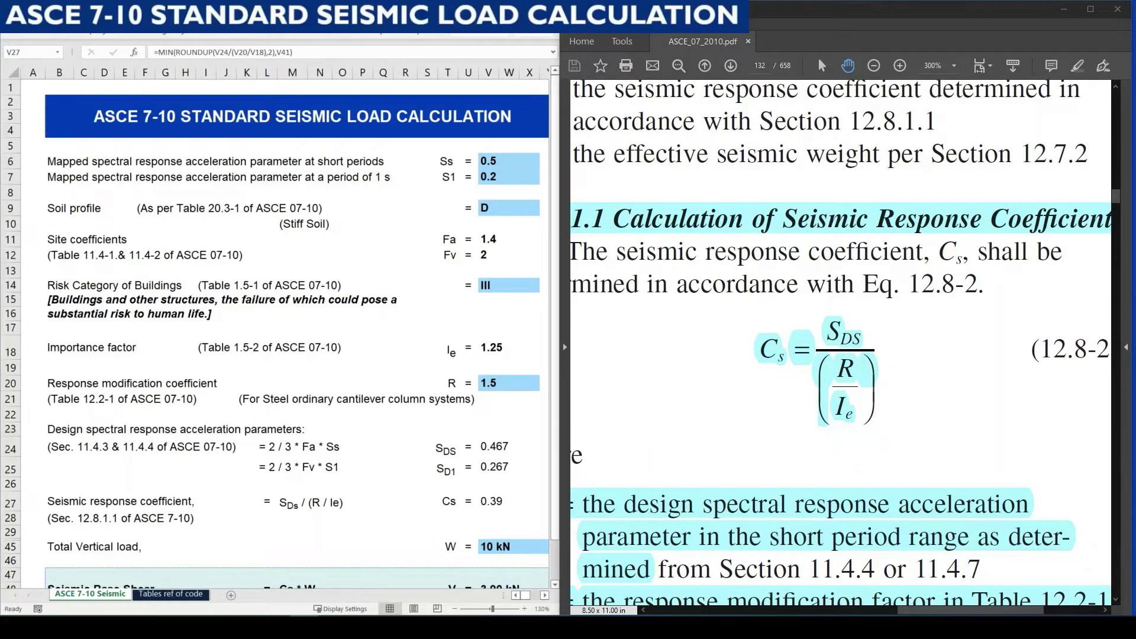
Step: Compare the sheet's Section 12.8.1.1 reference with the code text, reading the definitions of SDS, R and Ie under Eq. 12.8-2
left_click(100, 518)
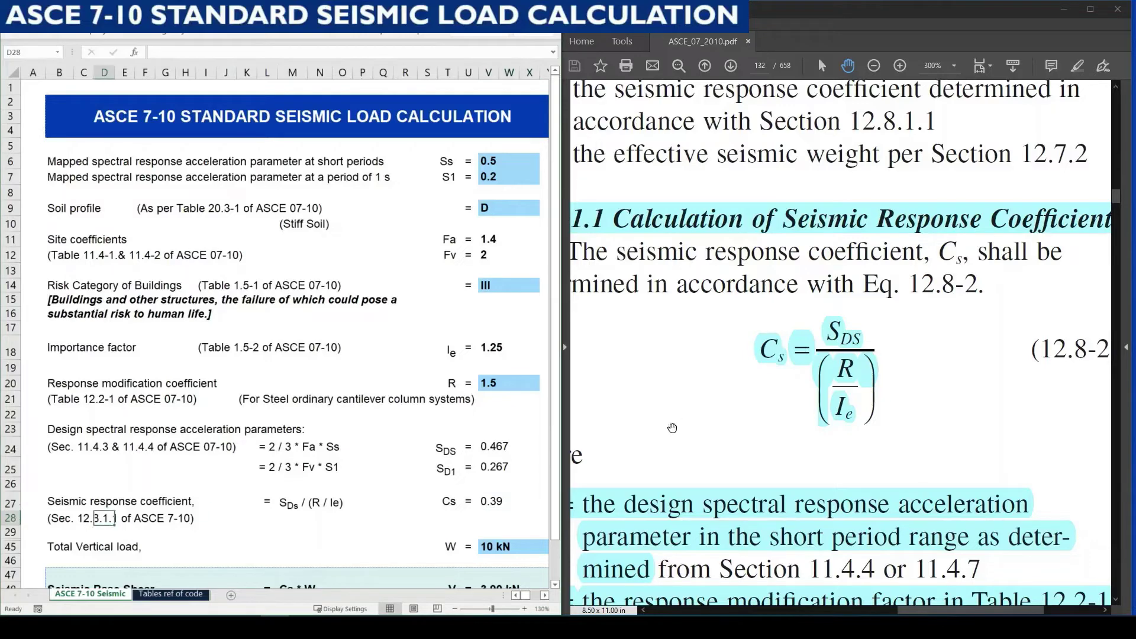
left_click(670, 407)
scroll(670, 407, "down", 1)
scroll(671, 384, "down", 5)
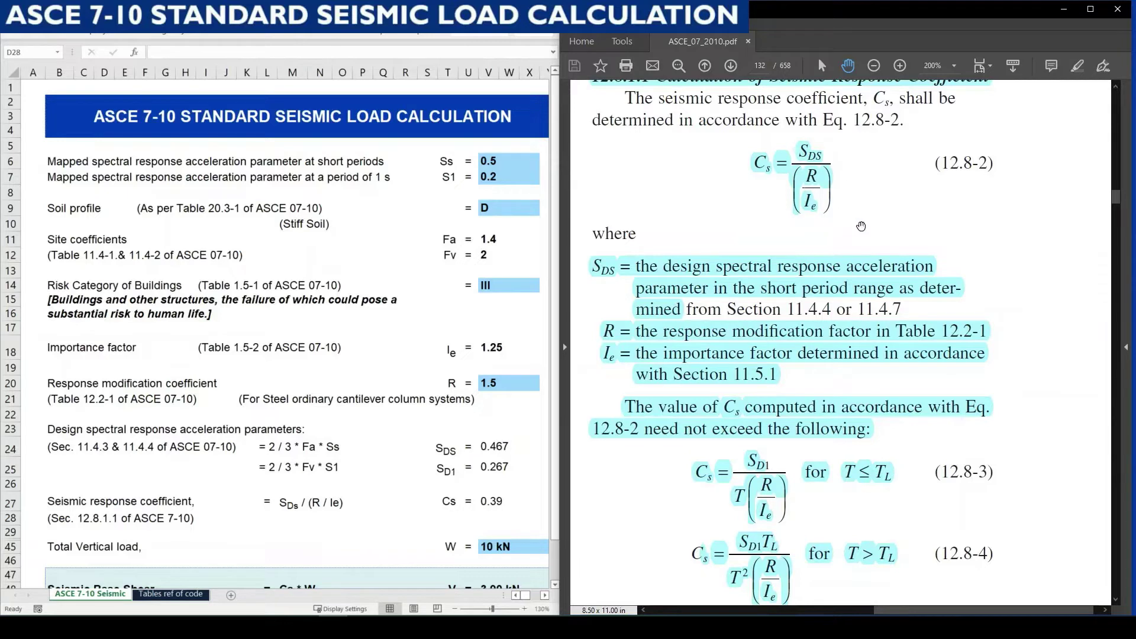
scroll(840, 226, "down", 1)
scroll(747, 213, "down", 1)
scroll(747, 222, "down", 4)
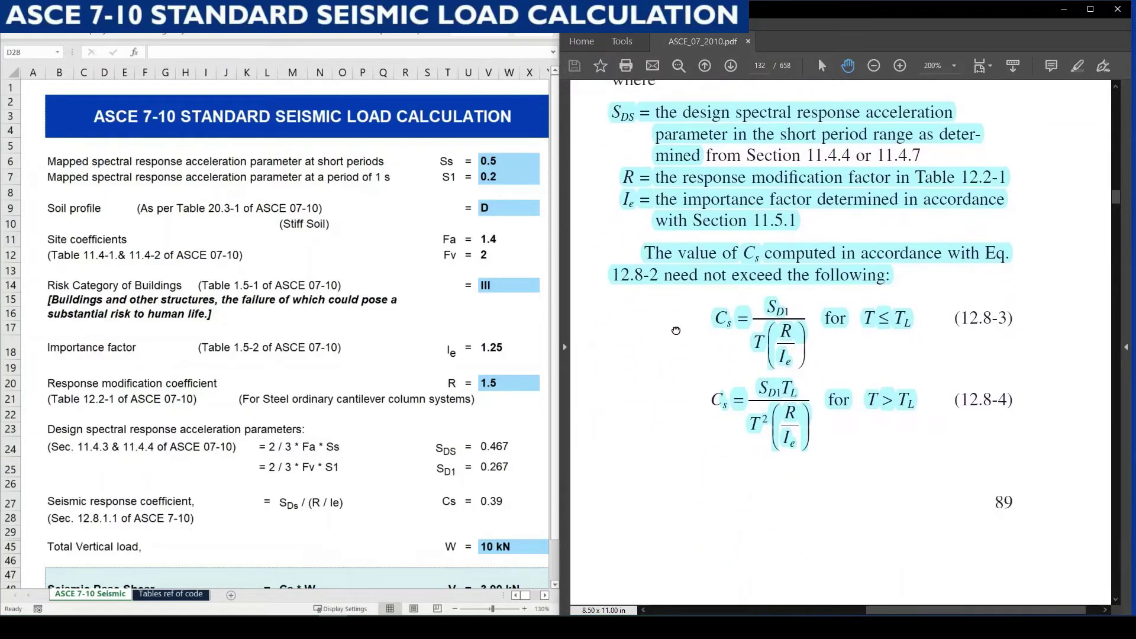
Step: Read the provision on the Cs values that need not be exceeded and its Eqs. 12.8-3 and 12.8-4
scroll(675, 330, "up", 1)
left_click(702, 283)
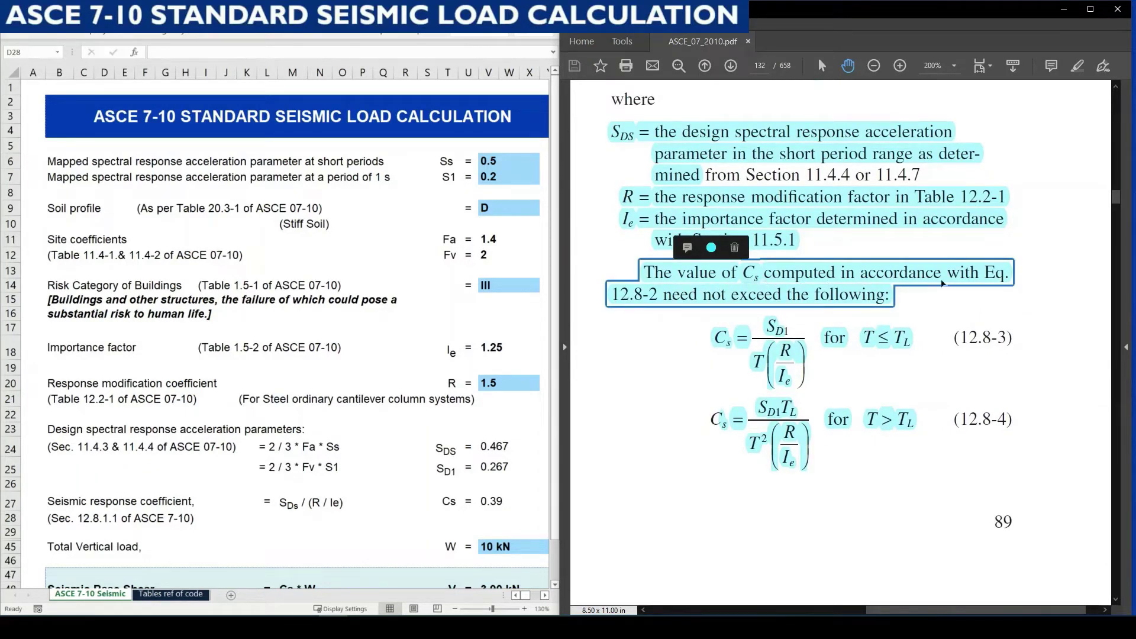
scroll(955, 340, "up", 3)
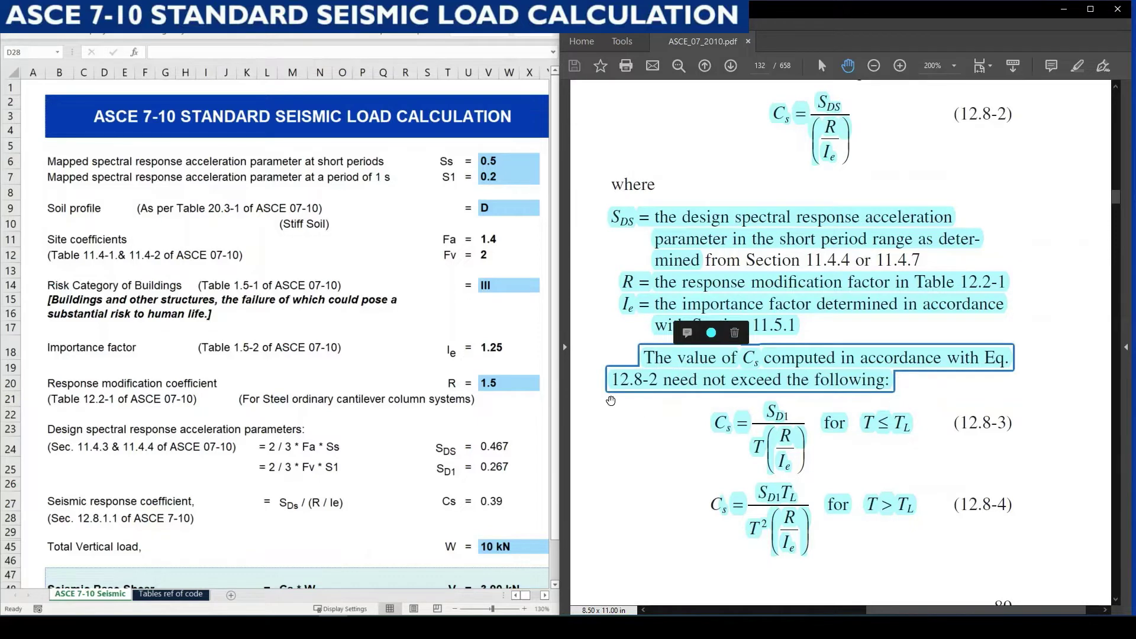
scroll(621, 396, "up", 2)
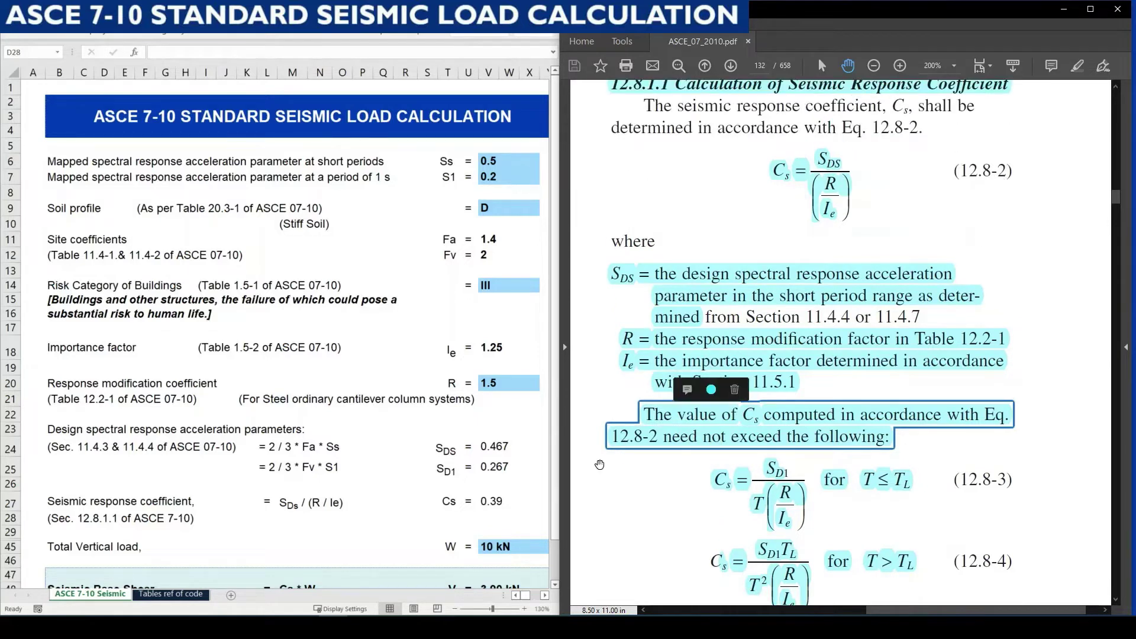
scroll(804, 449, "down", 2)
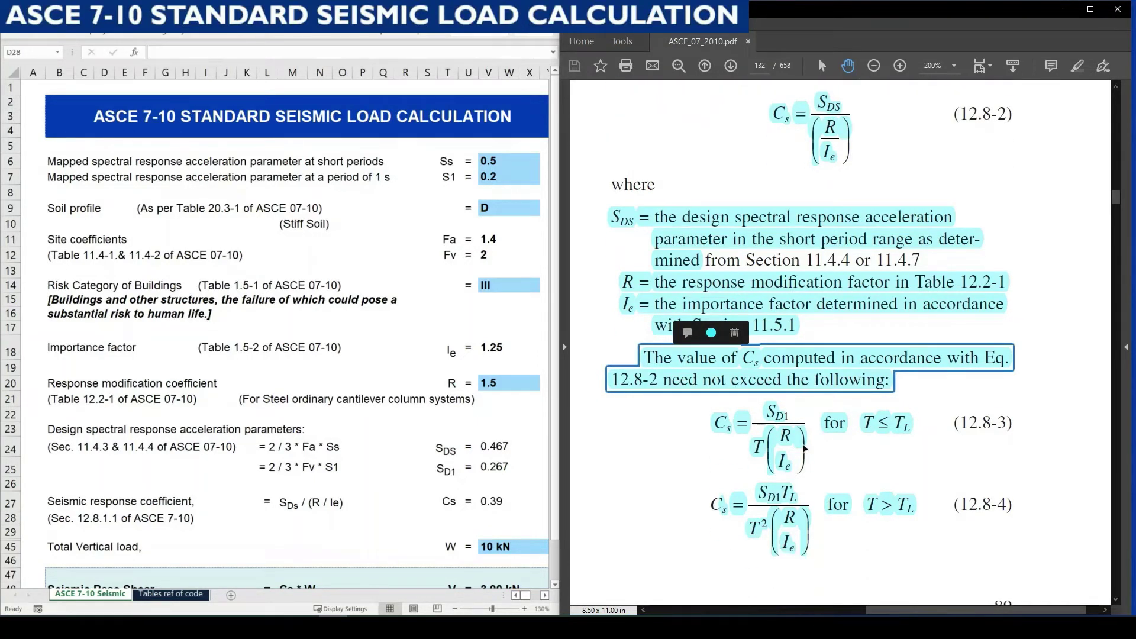
left_click(737, 447)
scroll(738, 448, "down", 2)
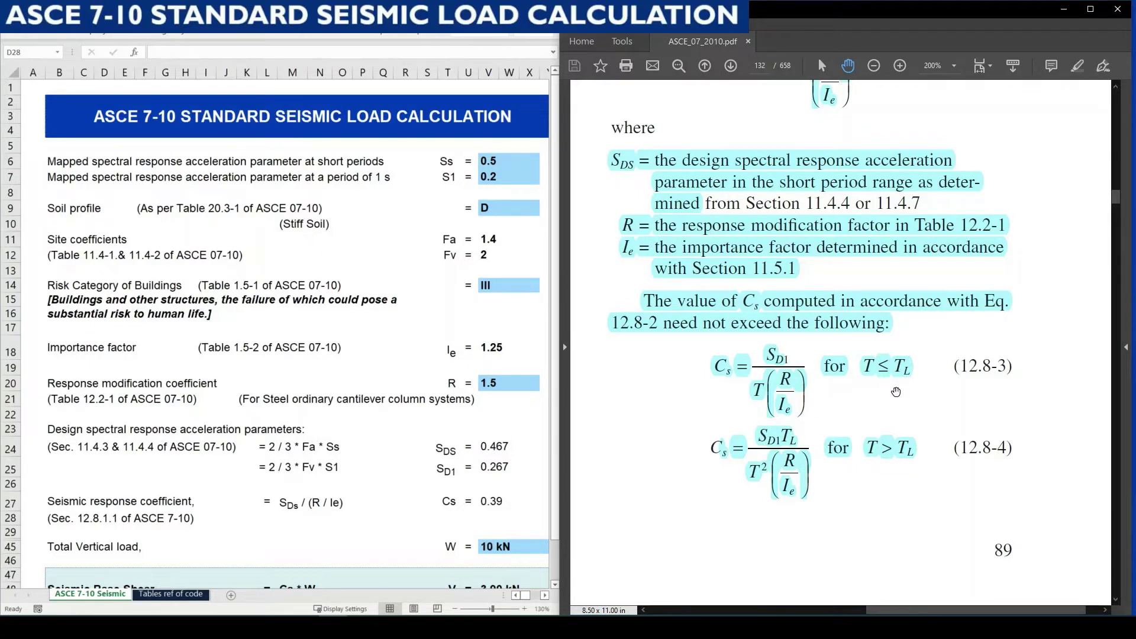
Step: Unhide the rows between row 29 and row 45 of the ASCE 7-10 Seismic sheet
scroll(12, 496, "down", 2)
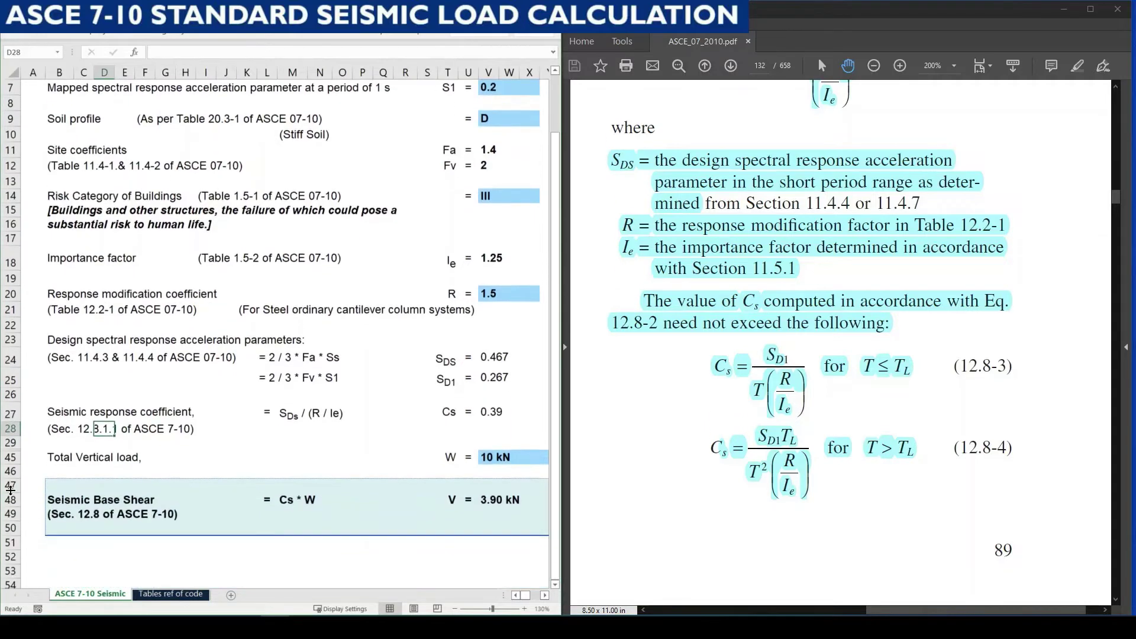
left_click_drag(11, 442, 9, 458)
right_click(9, 460)
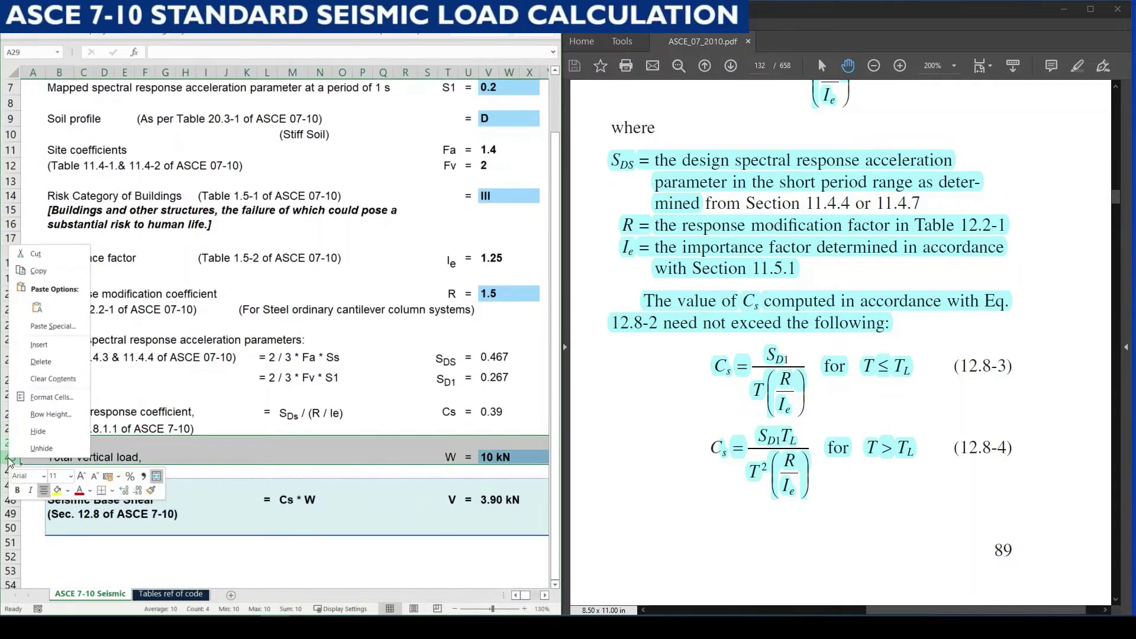
left_click(41, 447)
left_click(362, 445)
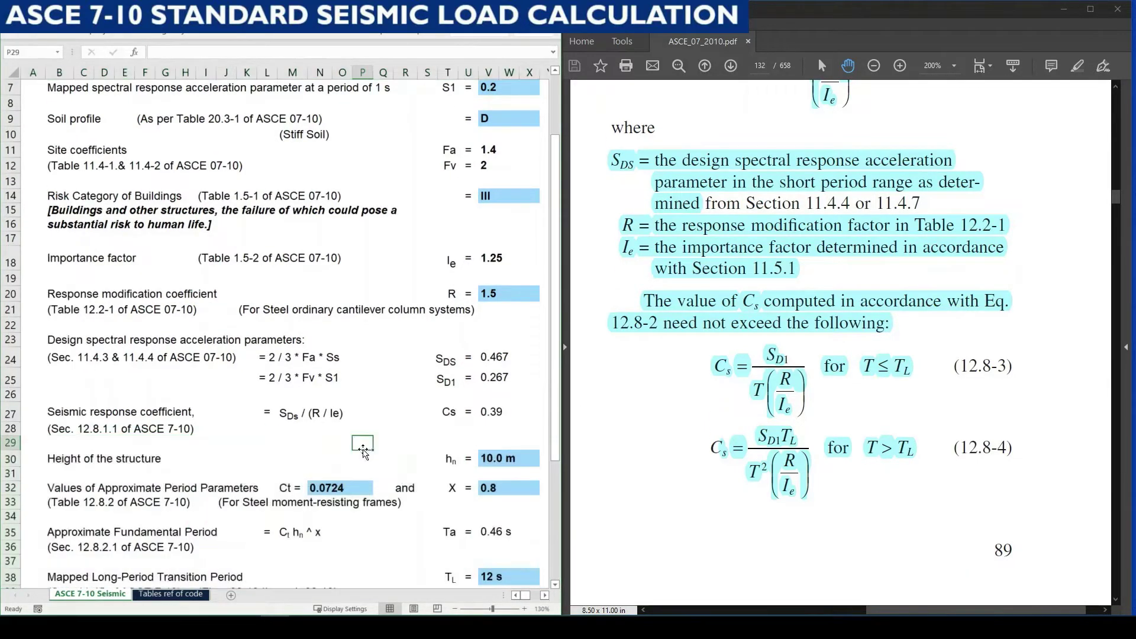
Step: Relate the sheet's Cs, SD1 and Approximate Fundamental Period rows to the terms of Eqs. 12.8-3 and 12.8-4
scroll(355, 452, "down", 1)
left_click(498, 361)
left_click(506, 335)
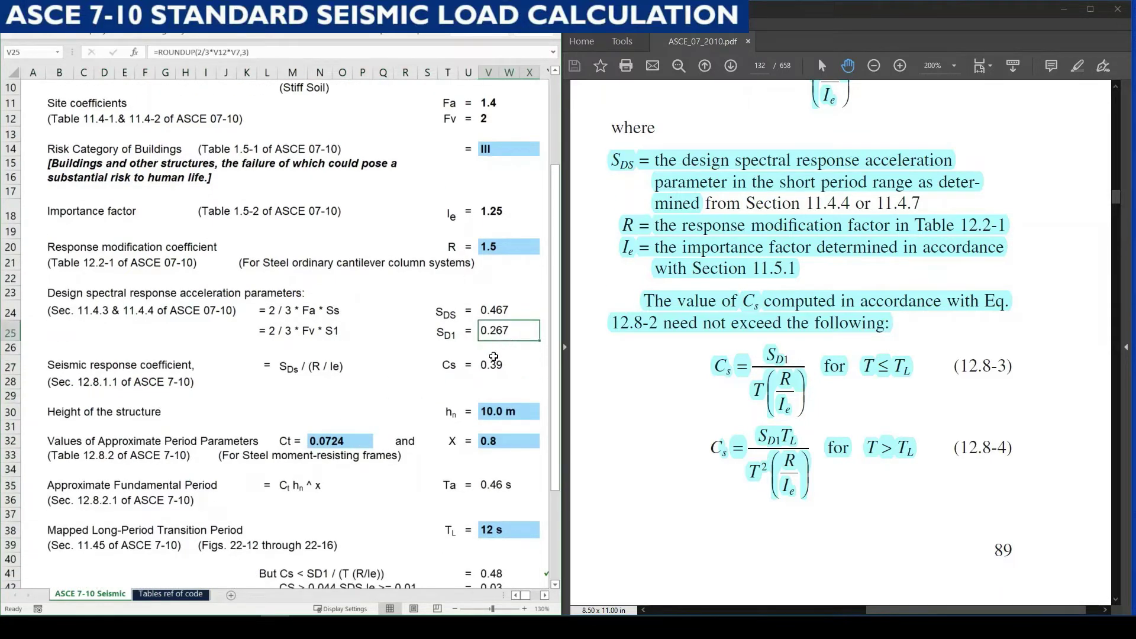
left_click(104, 426)
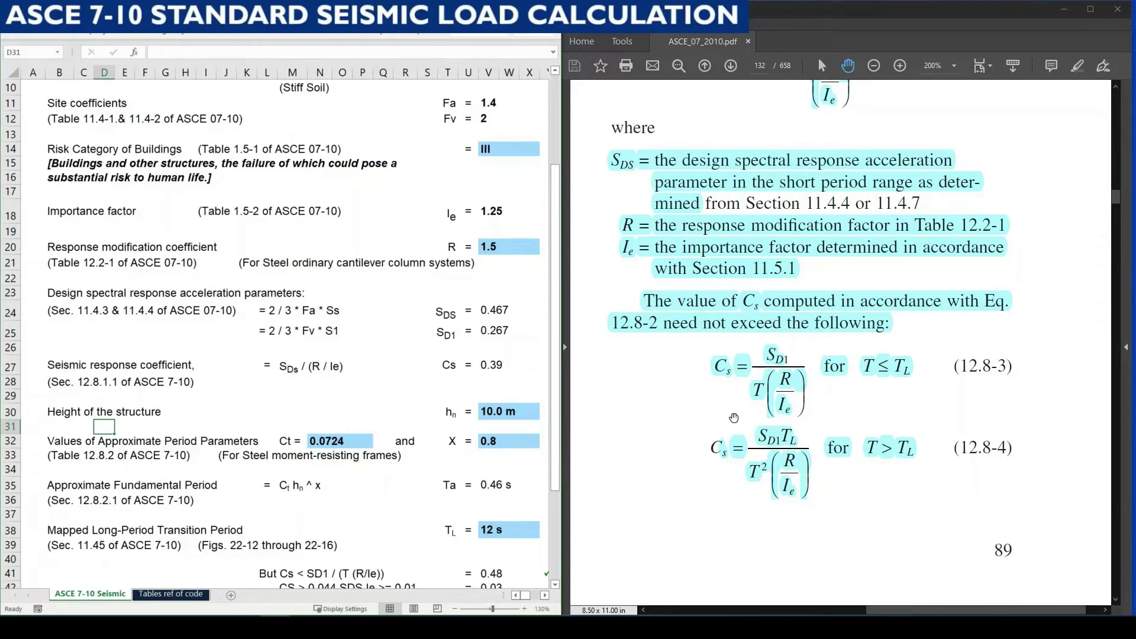
left_click(854, 388)
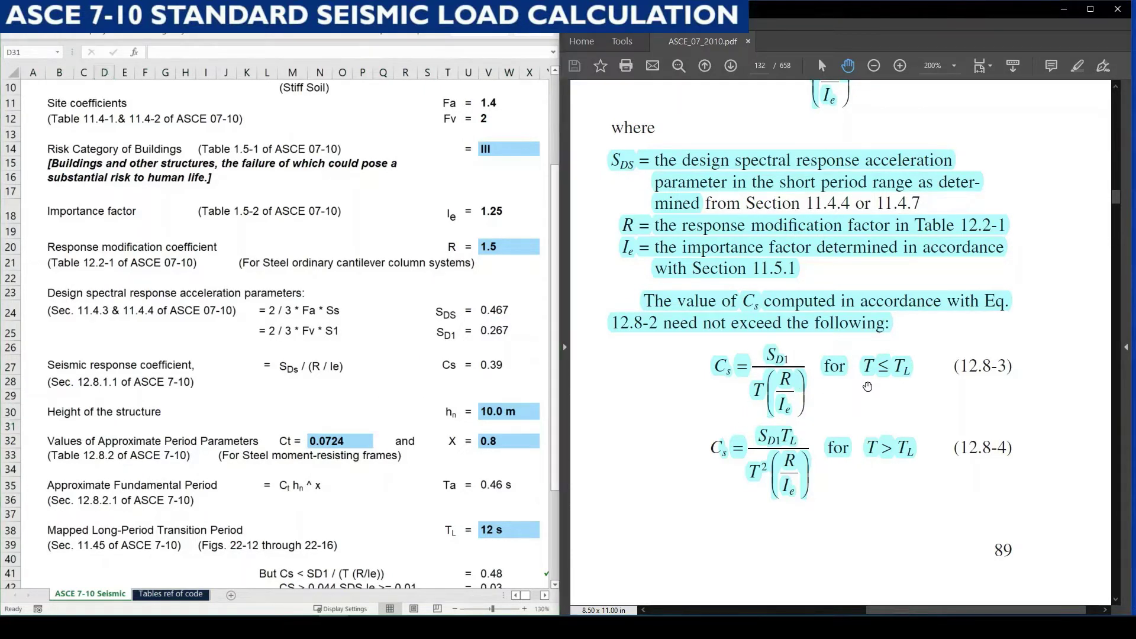
key("alt+Tab")
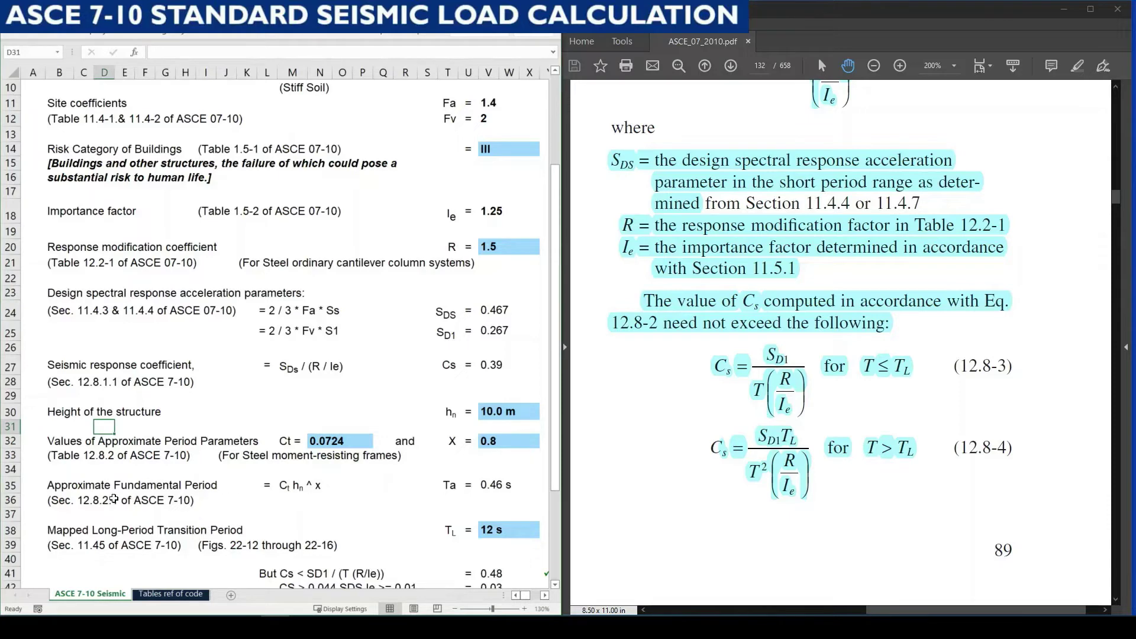
left_click(54, 488)
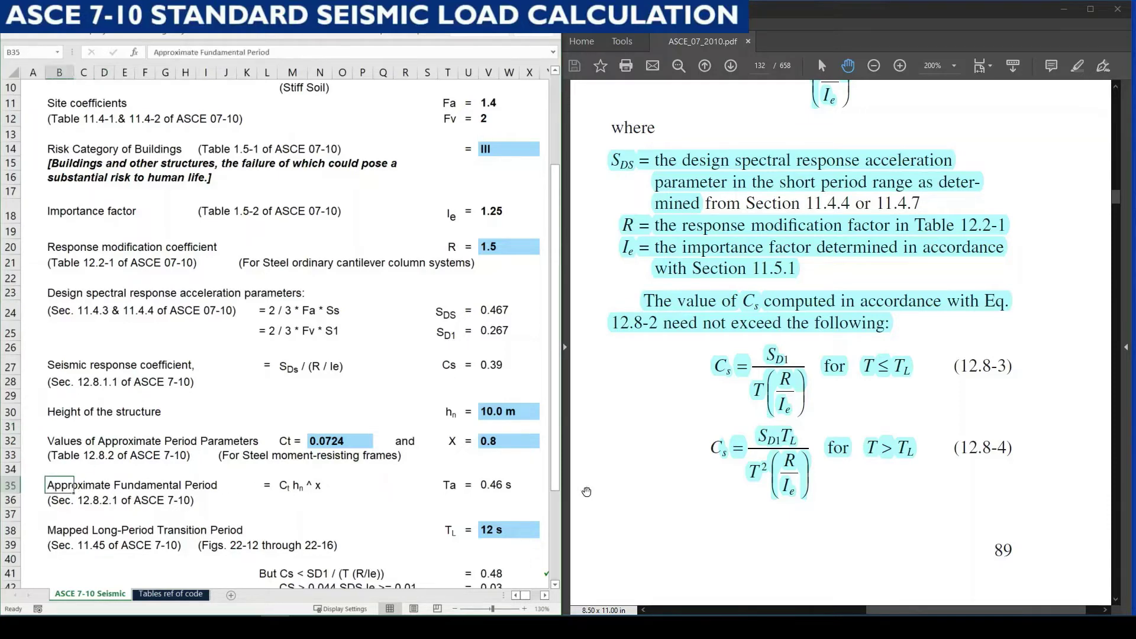
Step: Review the Cs equations of Section 12.8.1.1 on page 132 alongside the sheet's period parameter rows
left_click(757, 507)
key("ctrl+2")
scroll(730, 507, "down", 3)
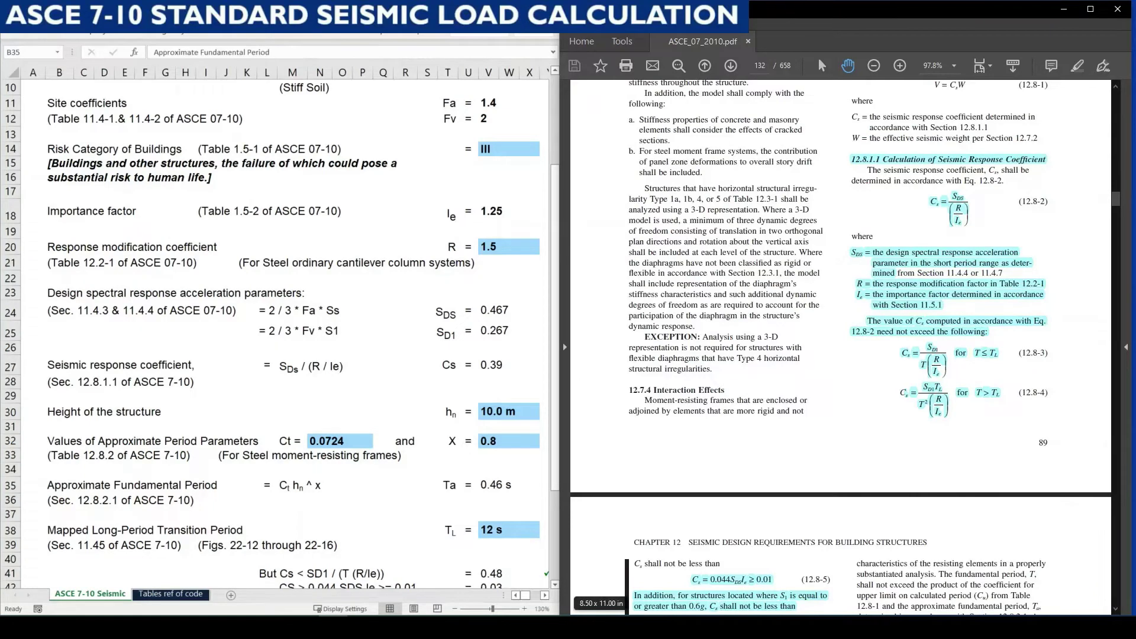
key("alt+Tab")
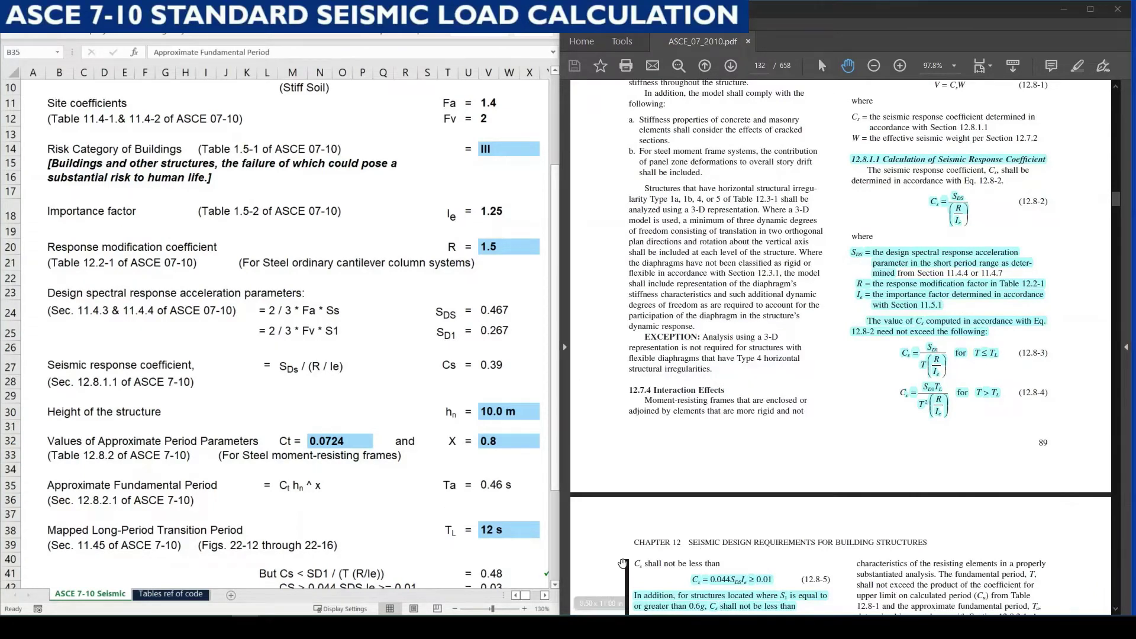
left_click(717, 427)
scroll(850, 362, "up", 2)
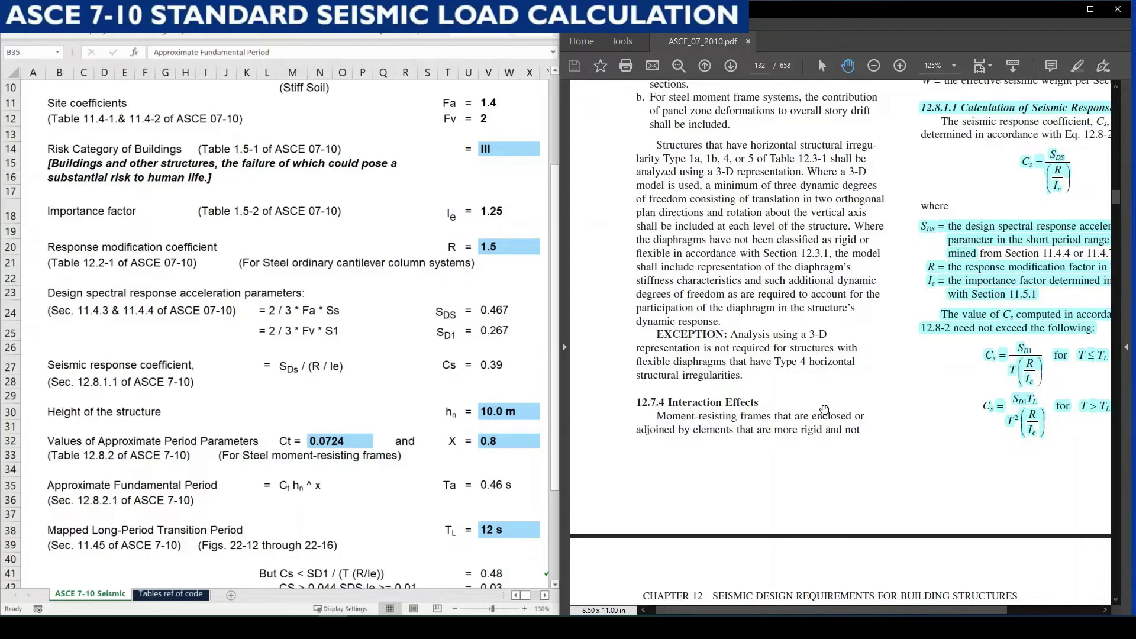
left_click_drag(729, 462, 739, 436)
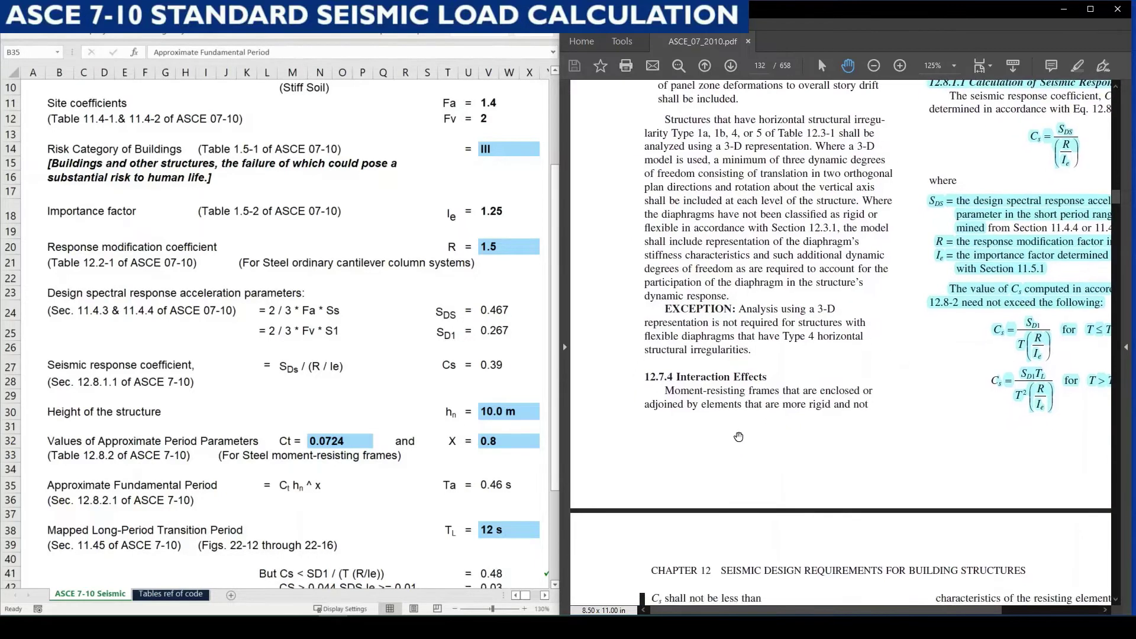
key("alt+Tab")
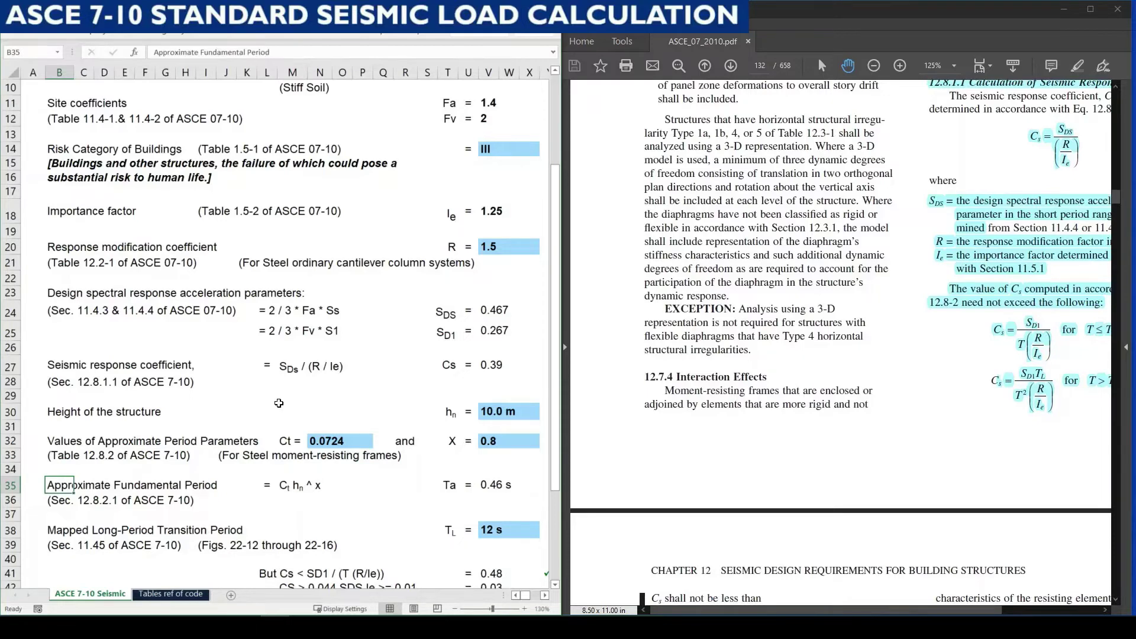
left_click_drag(829, 442, 762, 540)
left_click_drag(780, 484, 743, 515)
left_click_drag(769, 423, 717, 418)
Step: Check the Section 12.8.2.1 reference given for the Approximate Fundamental Period on the sheet
left_click(59, 485)
left_click_drag(59, 502, 118, 495)
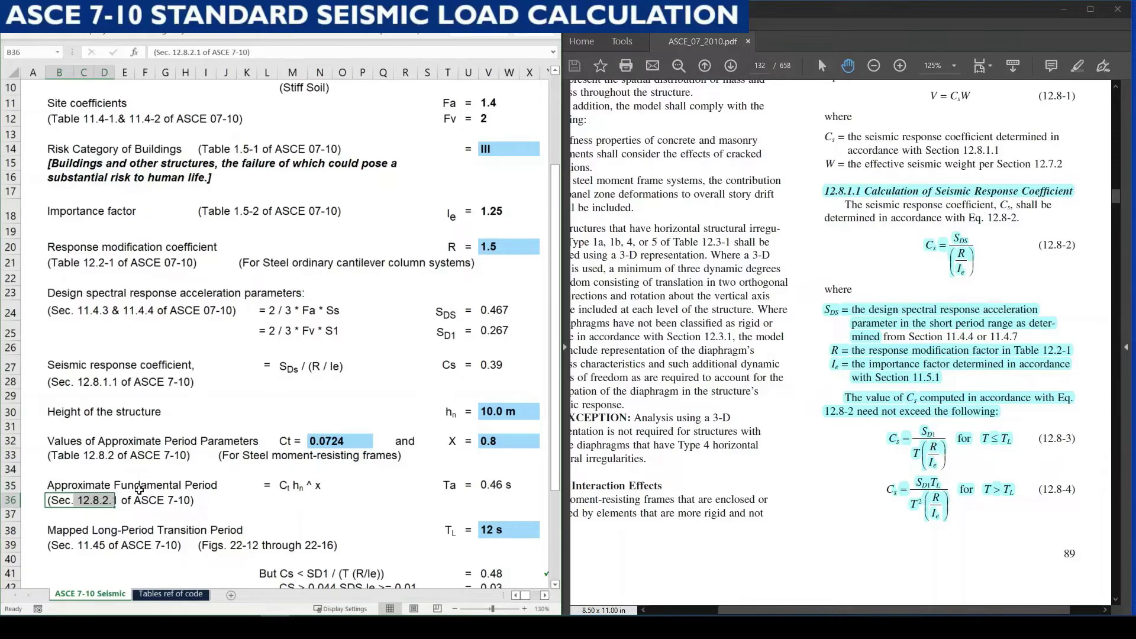
left_click(127, 502)
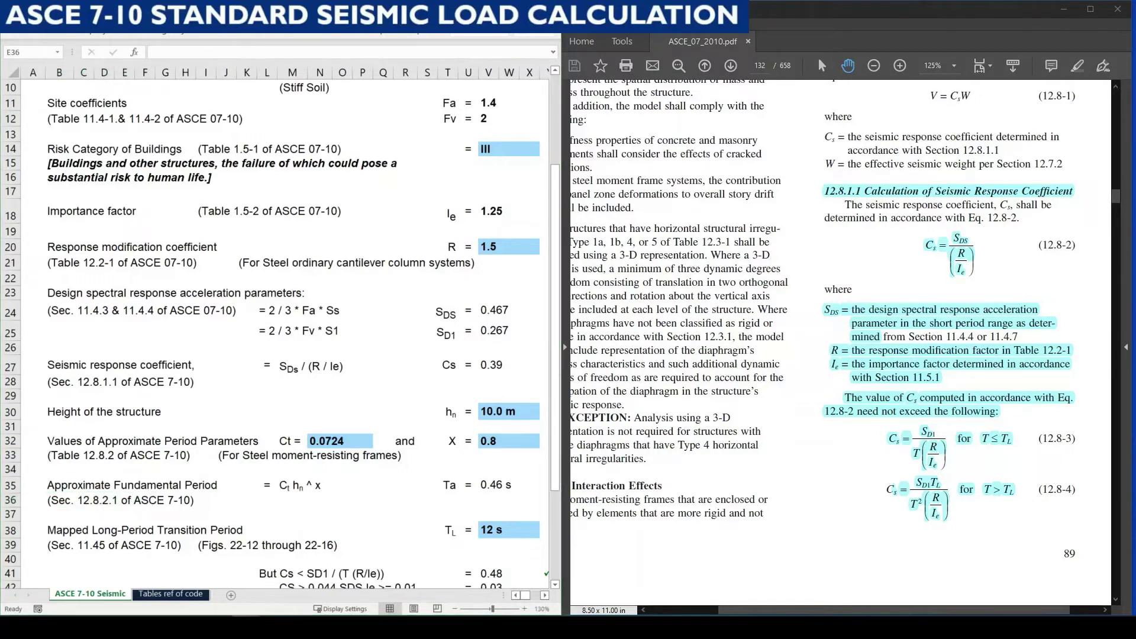
Step: Find Section 12.8.2.1 on page 133 of the code PDF and examine Eq. 12.8-7 for Ta
left_click(727, 289)
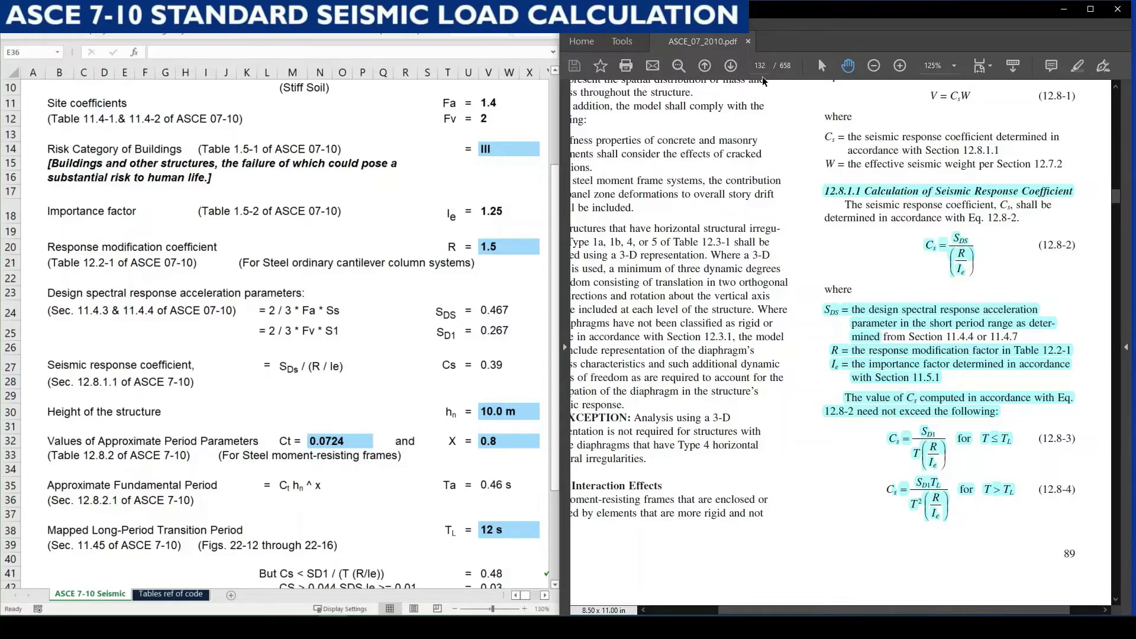
scroll(760, 352, "down", 4)
scroll(760, 359, "down", 10)
key("ctrl+equal")
scroll(685, 278, "up", 2)
scroll(886, 517, "right", 5)
scroll(937, 405, "down", 3)
key("ctrl+equal")
key("ctrl+equal")
key("ctrl+minus")
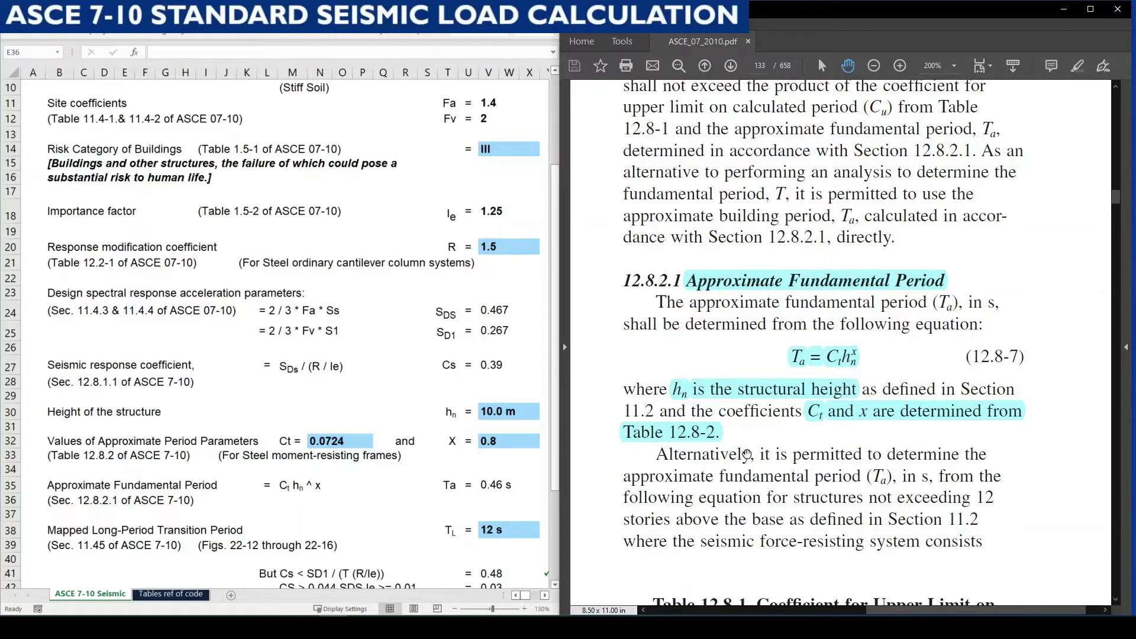
Step: Review the Height of the structure row and select its hn input cell
left_click(488, 426)
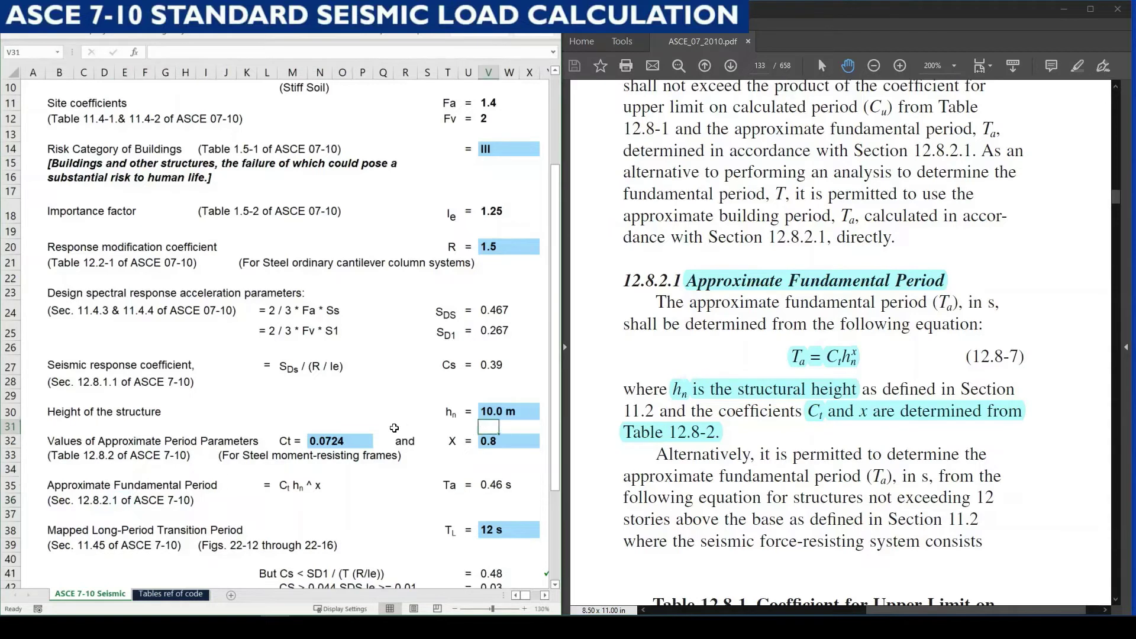
left_click_drag(94, 416, 493, 409)
left_click(498, 416)
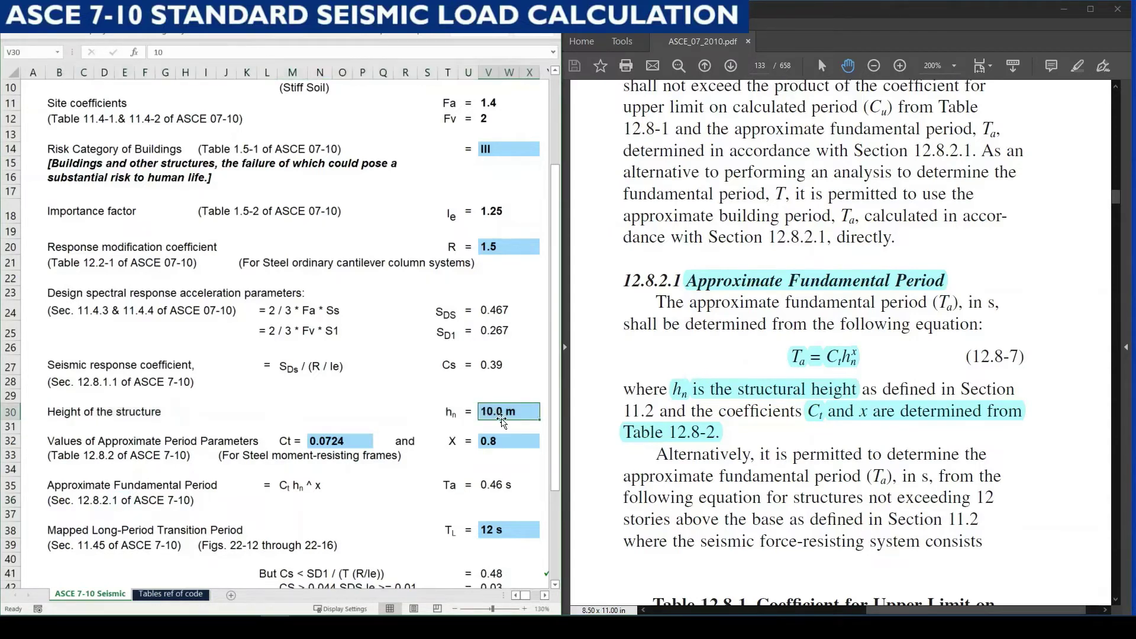
Step: Review the sheet's Approximate Period Parameters Ct and X and their Table 12.8.2 reference for steel moment-resisting frames
left_click(428, 454)
scroll(431, 455, "down", 1)
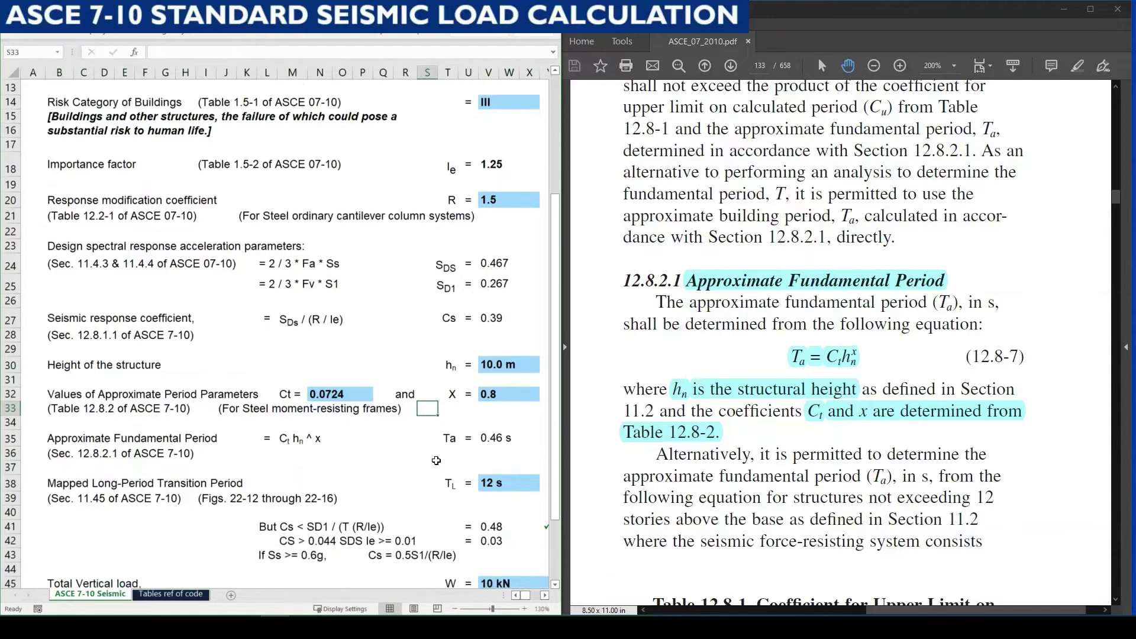
left_click(77, 408)
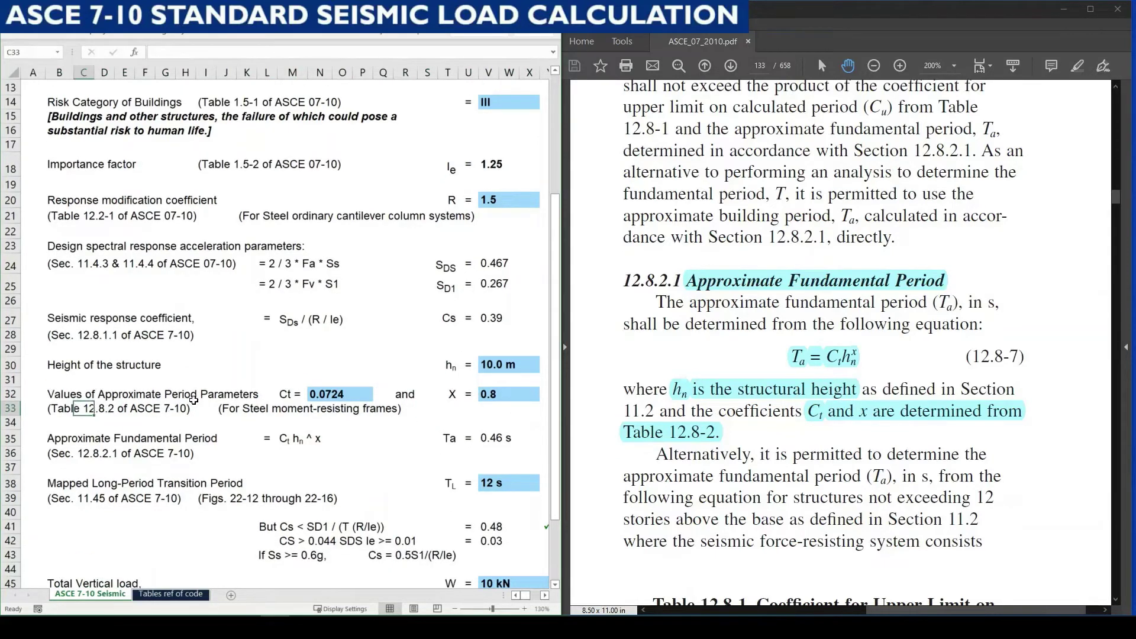
left_click(230, 418)
left_click(512, 395)
left_click(74, 415)
Step: Find Table 12.8-2 on page 133 of the code PDF and examine the Ct and x entries for steel moment-resisting frames
scroll(747, 462, "down", 2)
scroll(751, 461, "down", 8)
key("ctrl+2")
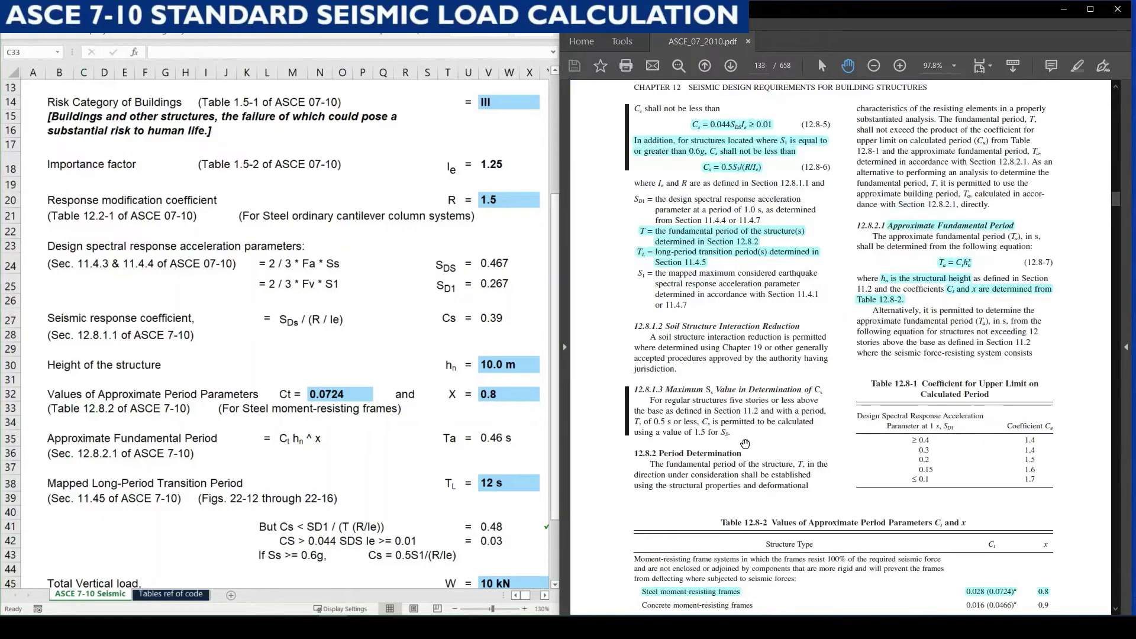
scroll(749, 453, "up", 3)
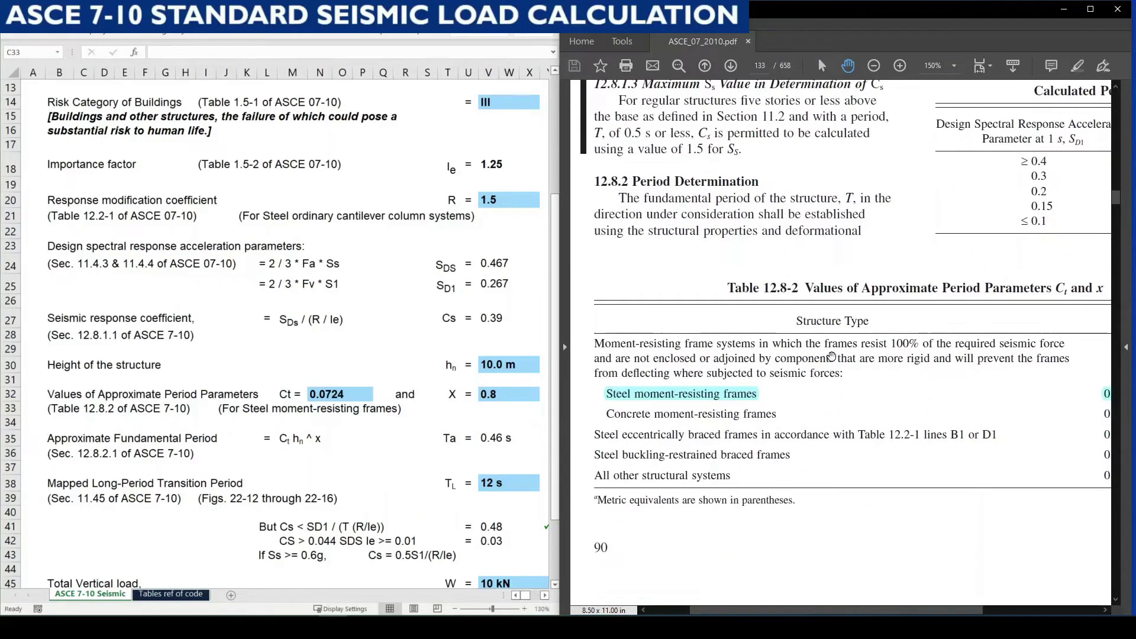
scroll(892, 378, "right", 5)
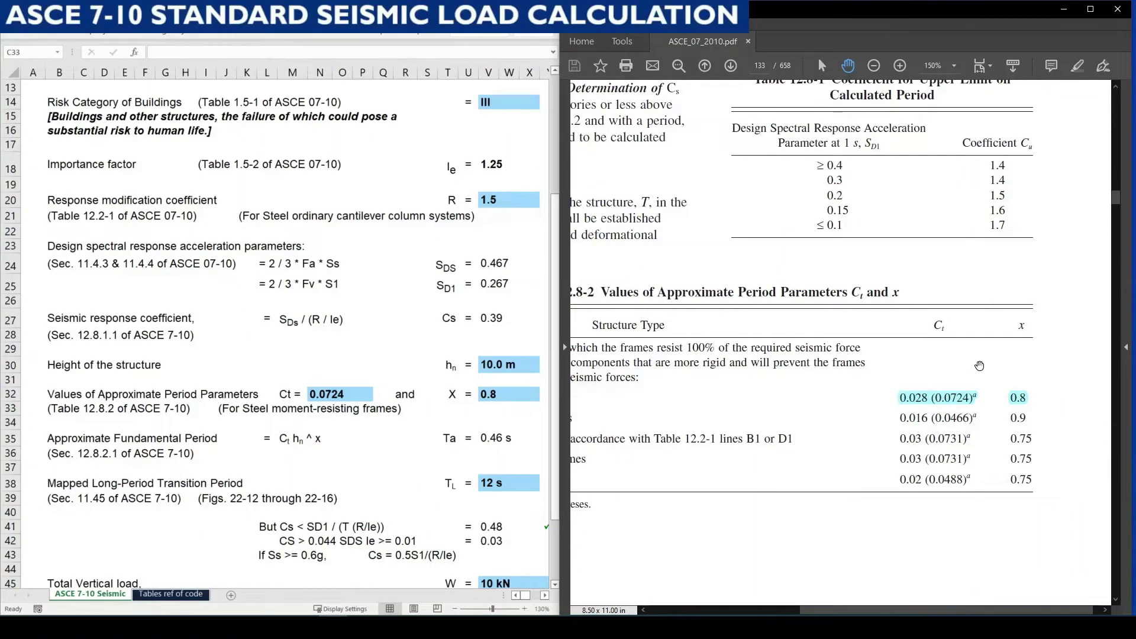
left_click_drag(749, 379, 883, 371)
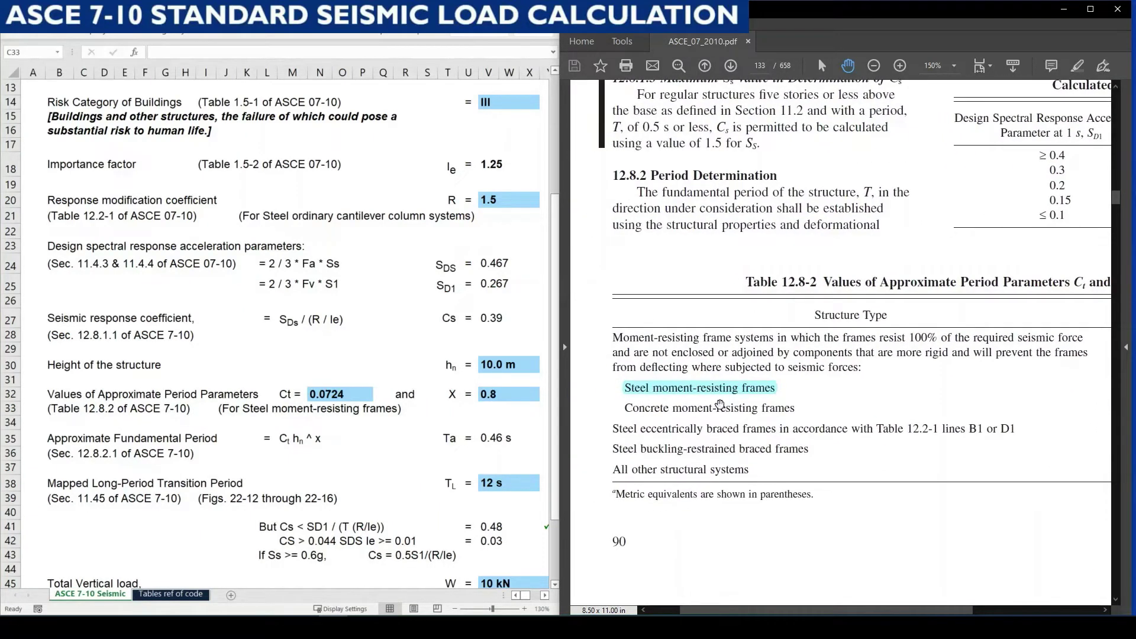
left_click_drag(880, 407, 666, 432)
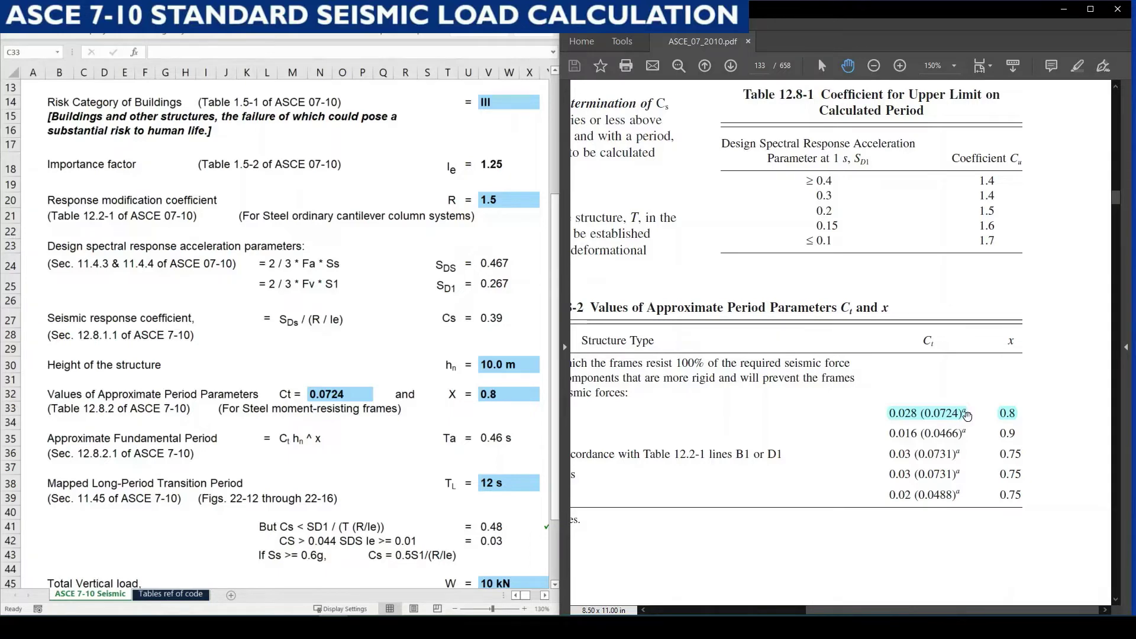
Step: Examine the parenthesised Ct values in Table 12.8-2 closely and check them against the table's footnote on metric equivalents
scroll(958, 431, "up", 3)
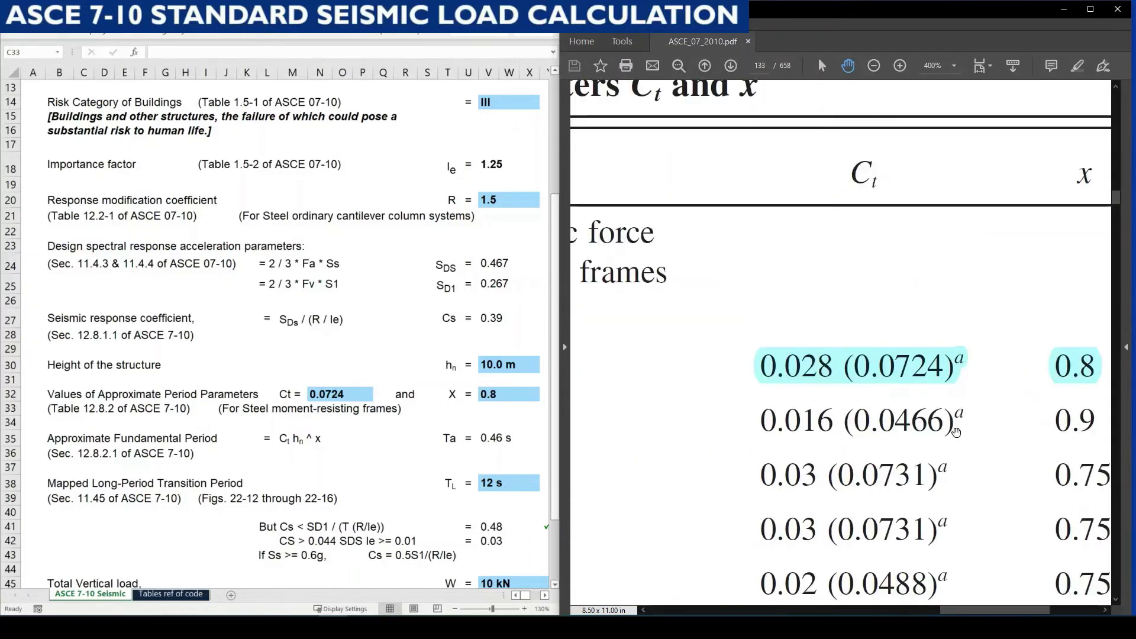
scroll(963, 354, "down", 3)
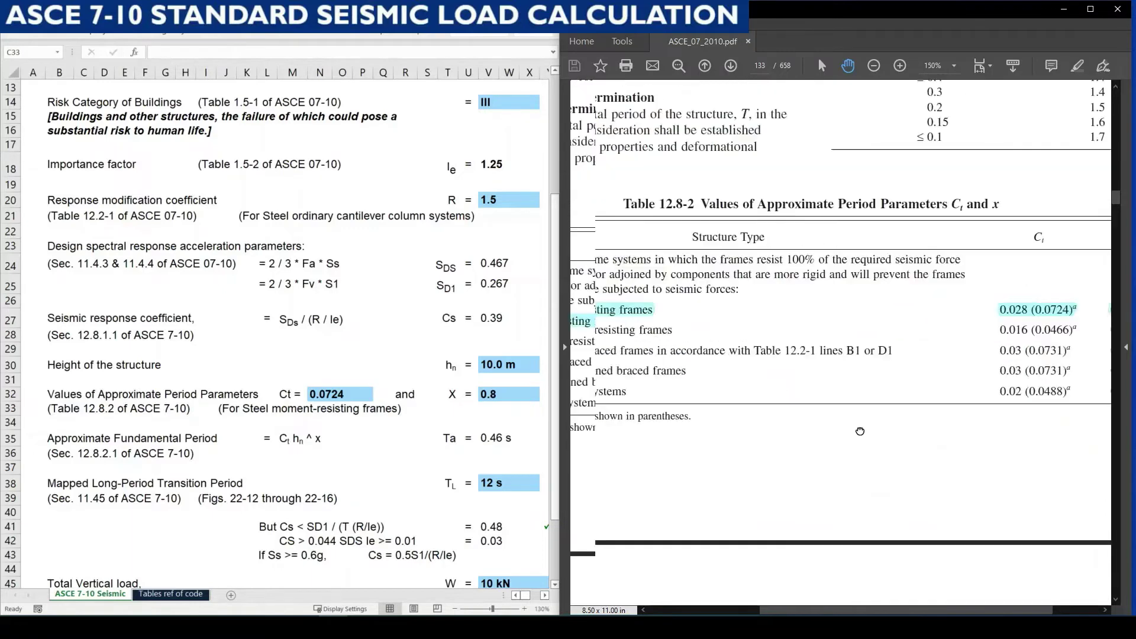
scroll(660, 369, "up", 2)
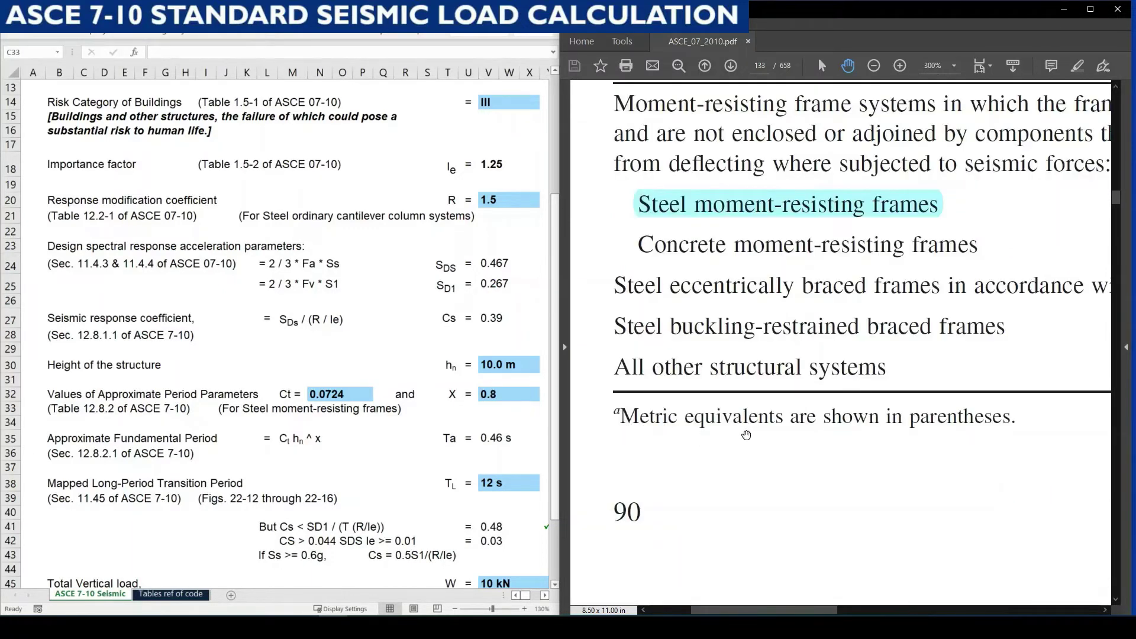
left_click_drag(919, 434, 898, 438)
left_click_drag(1016, 447, 770, 490)
scroll(769, 490, "down", 3)
left_click_drag(939, 456, 712, 494)
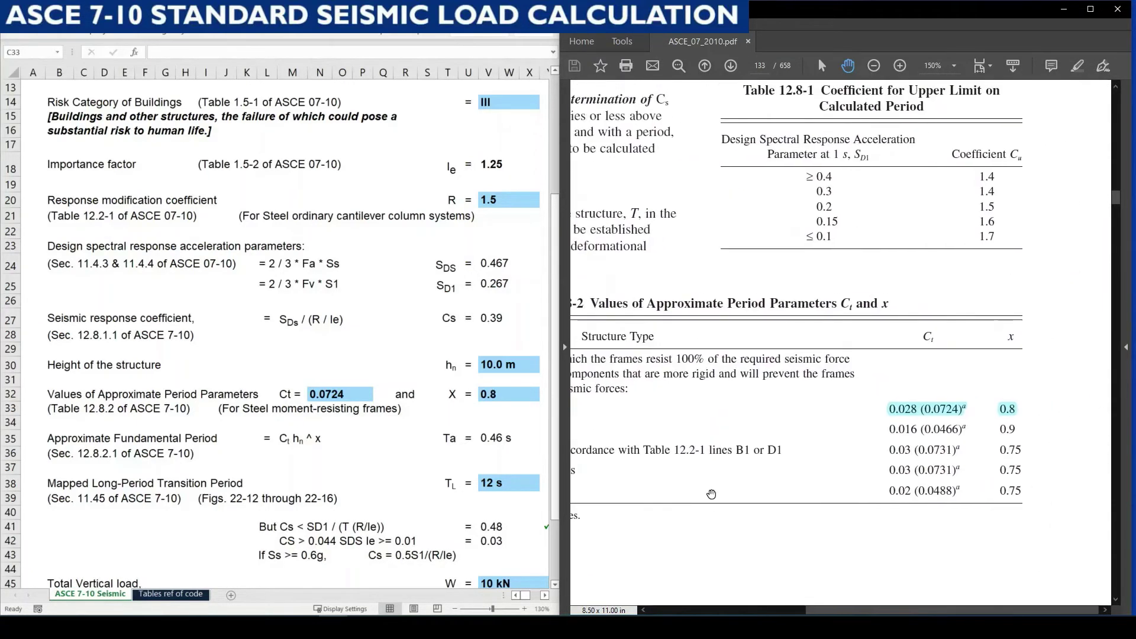
scroll(971, 468, "up", 3)
Step: Review the Cs limit rows on the sheet and select the Total Vertical load W input cell
scroll(467, 477, "down", 2)
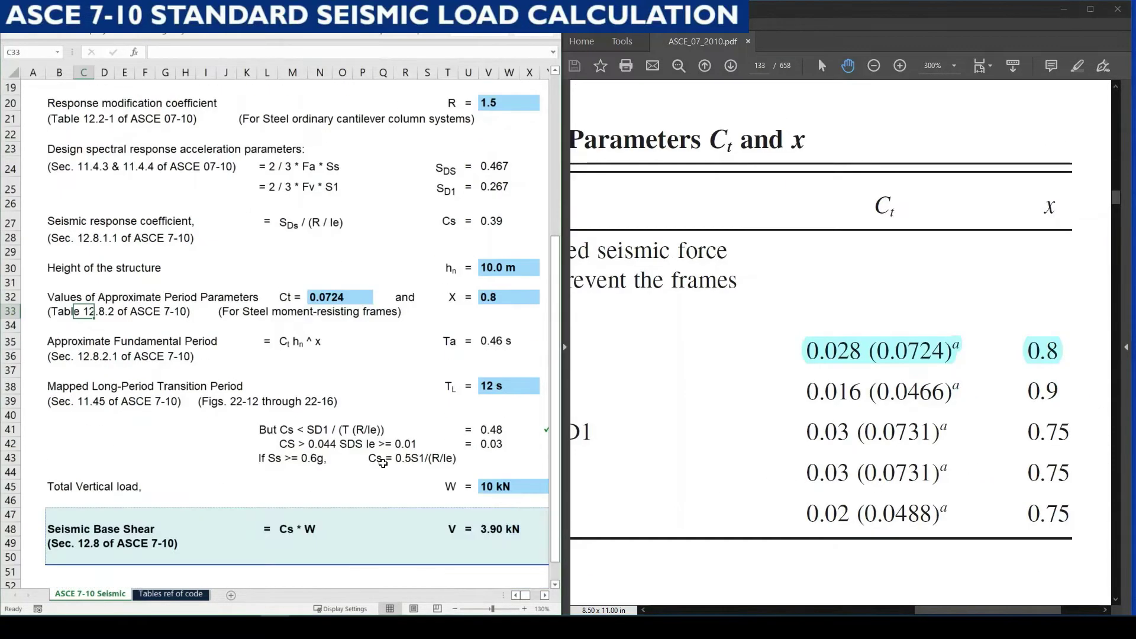
left_click(495, 485)
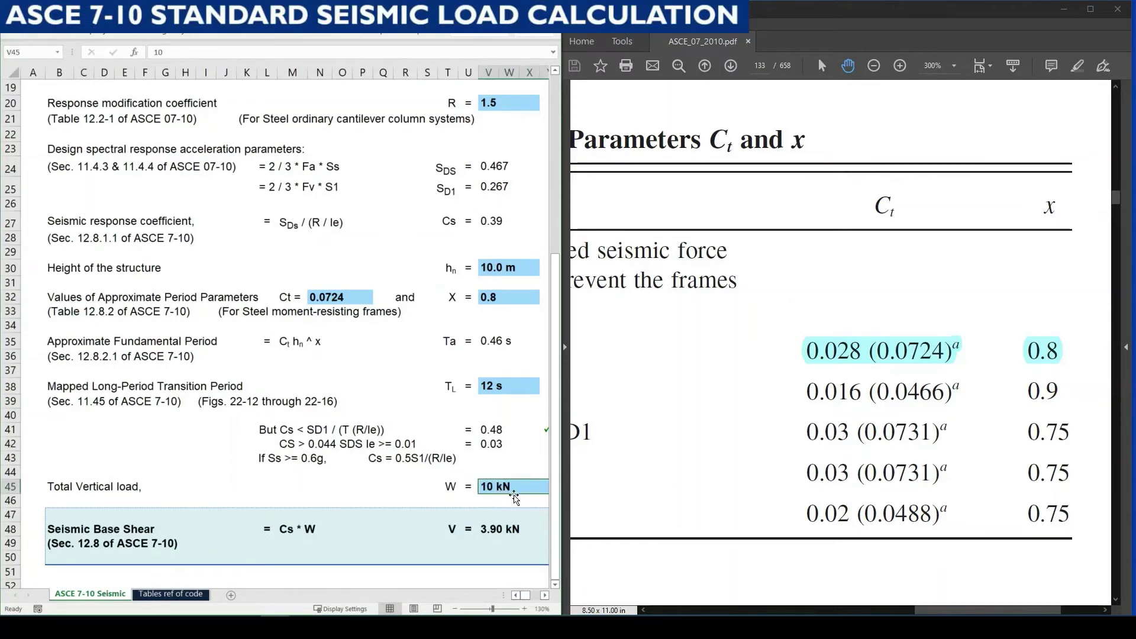